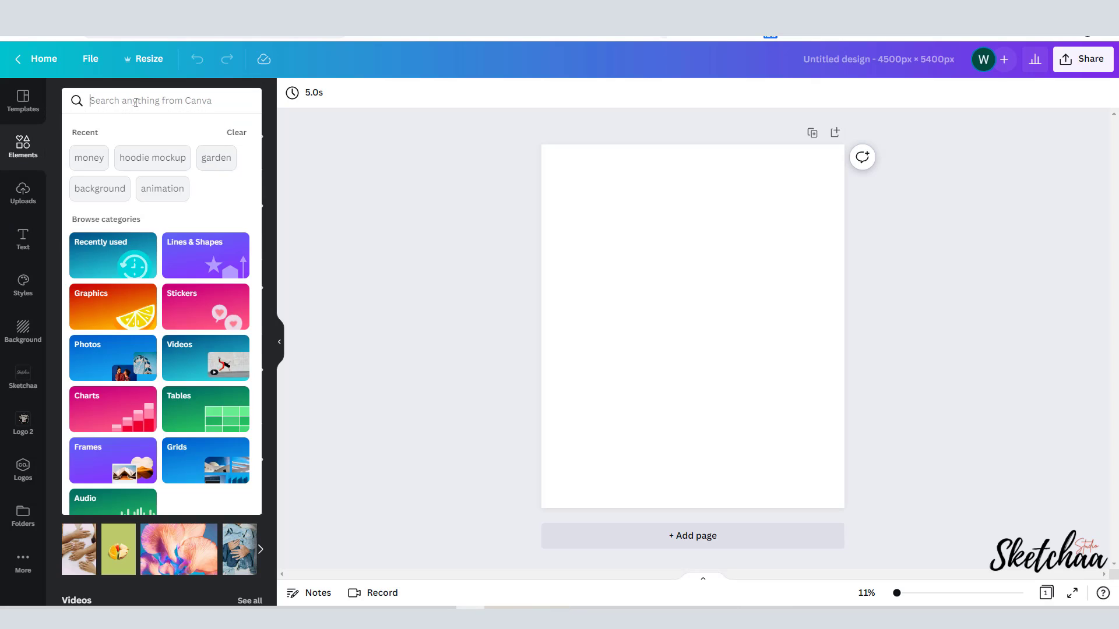
Search the Canva elements for "unicorn illustration" and browse the graphics for a unicorn head
{"action": "type", "text": "unicorn"}
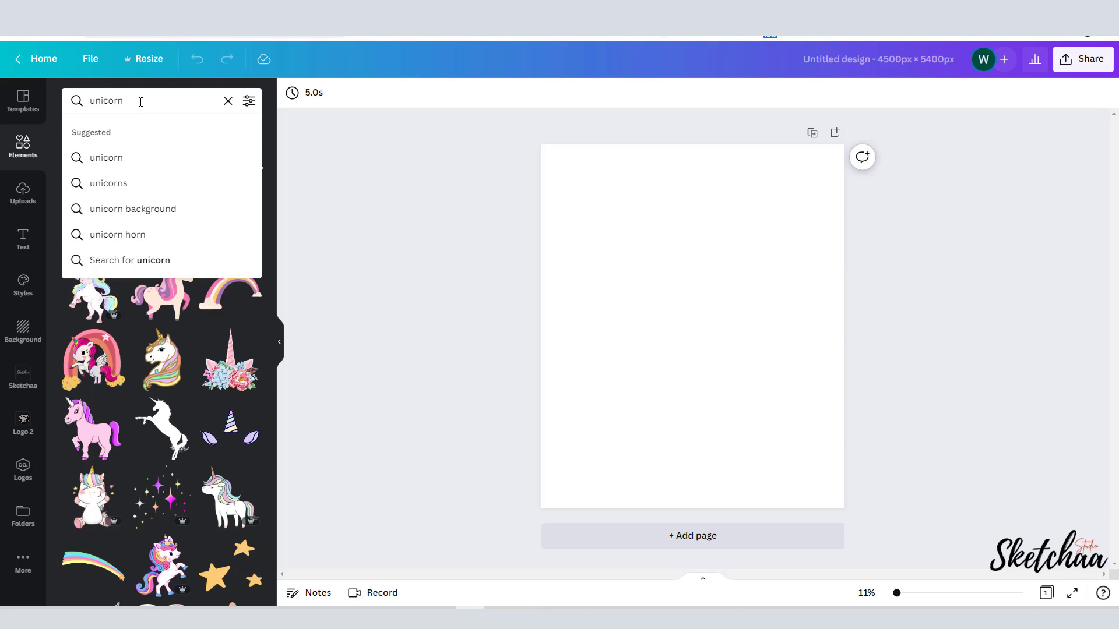
{"action": "type", "text": " illustra"}
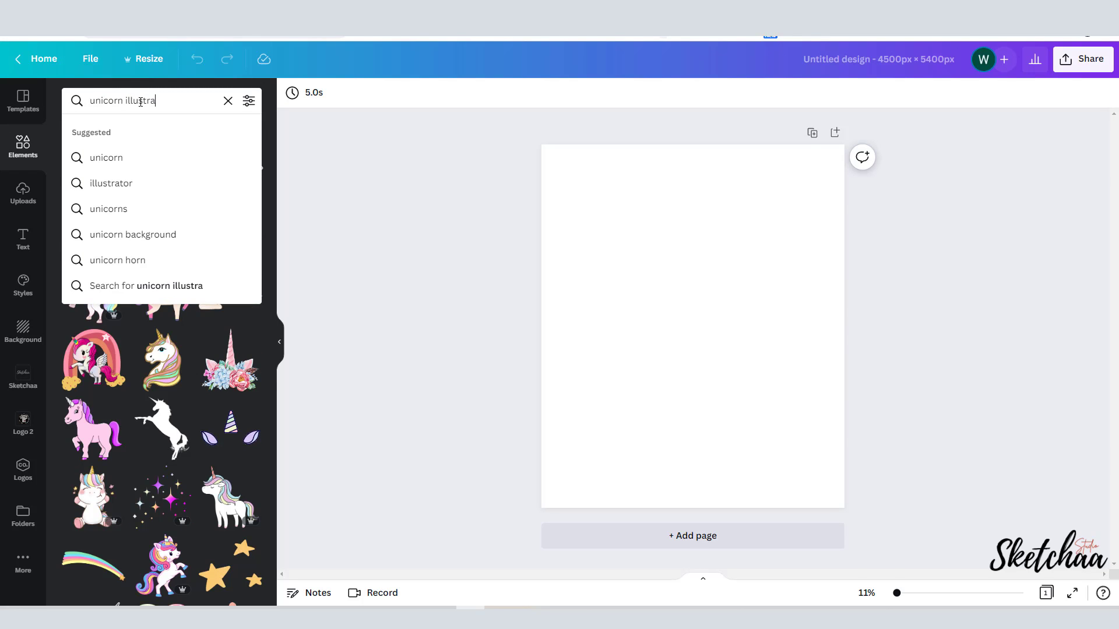
{"action": "type", "text": "tion"}
{"action": "key", "text": "Return"}
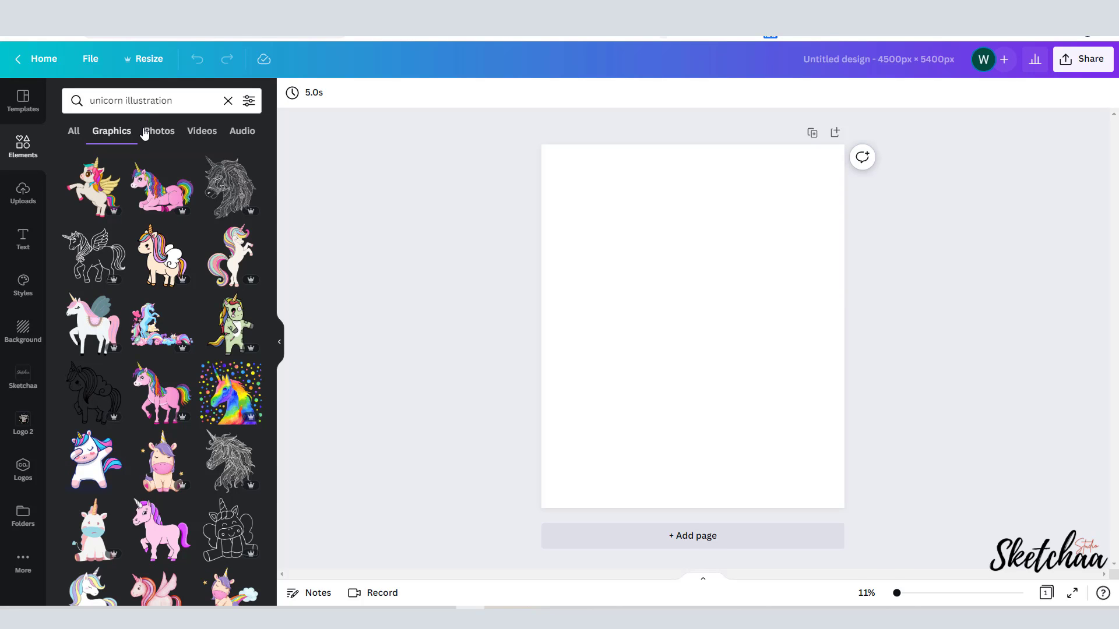
{"action": "scroll", "coordinate": [159, 147], "scroll_direction": "down", "scroll_amount": 5}
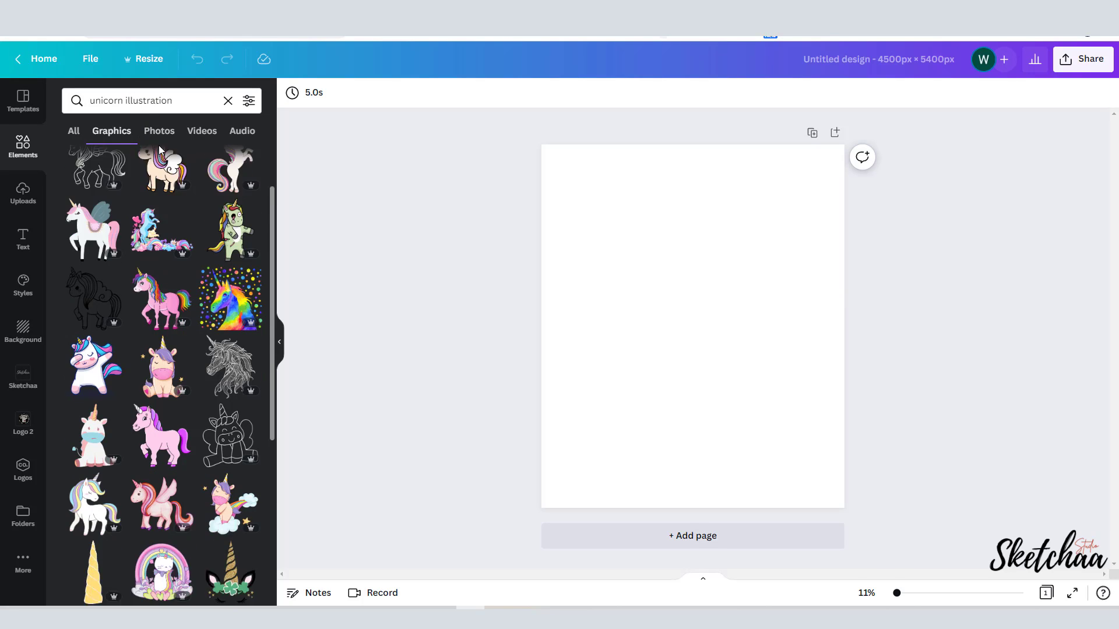
{"action": "scroll", "coordinate": [162, 350], "scroll_direction": "down", "scroll_amount": 10}
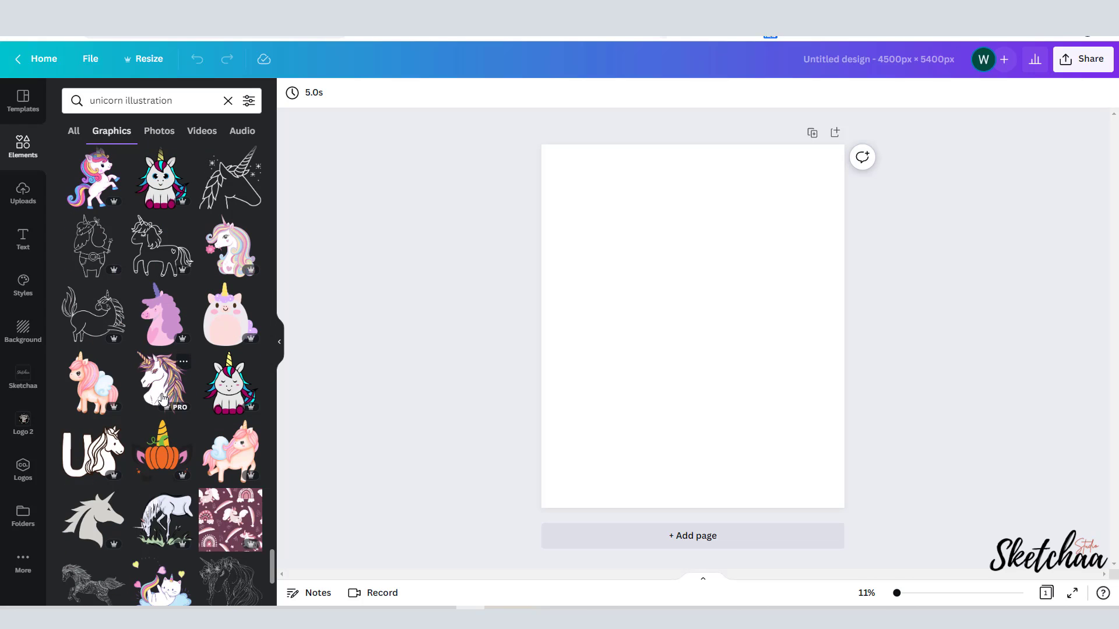
Add the unicorn head illustration with the flowing multicoloured mane to the page and enlarge it from opposite corners
{"action": "left_click", "coordinate": [166, 389]}
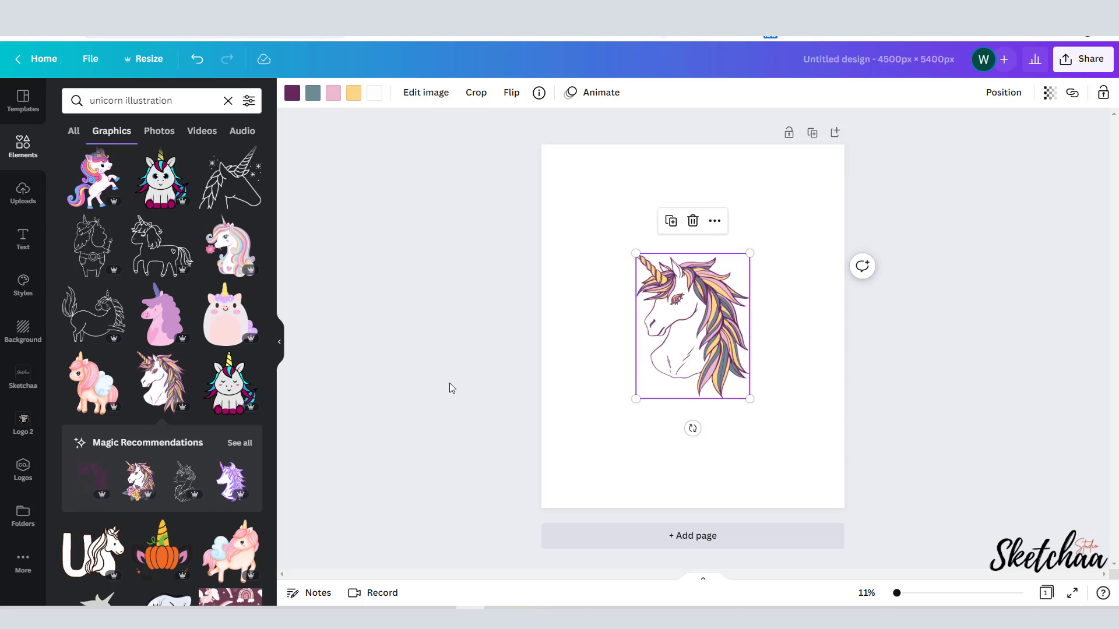
{"action": "left_click_drag", "start_coordinate": [634, 253], "coordinate": [617, 225]}
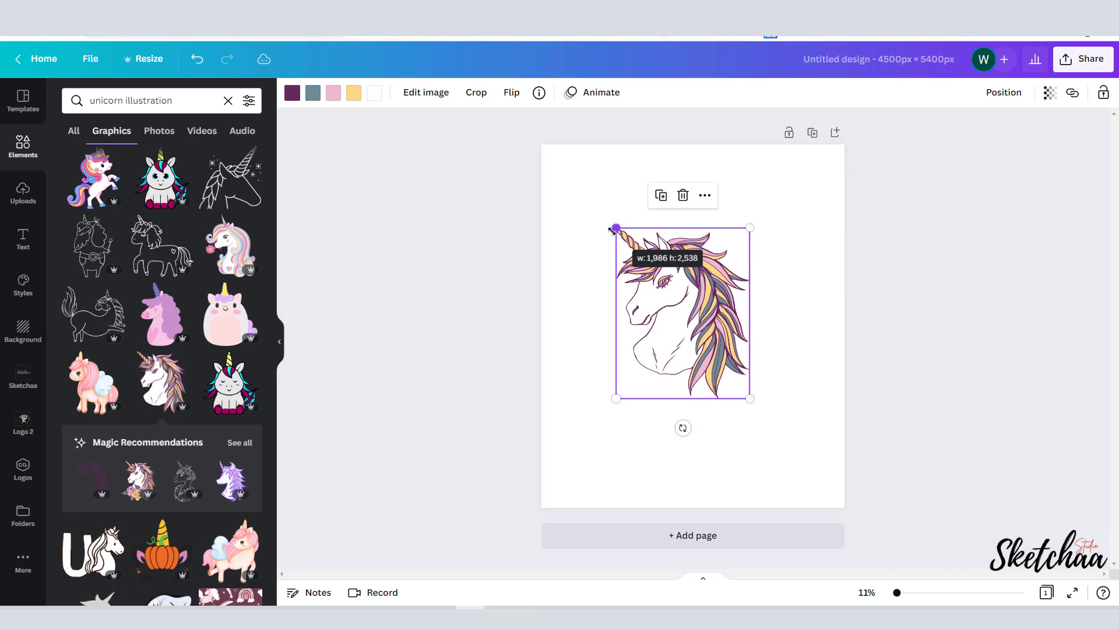
{"action": "left_click_drag", "start_coordinate": [750, 399], "coordinate": [765, 417]}
Set the page background colour to black behind the unicorn
{"action": "left_click", "coordinate": [802, 249]}
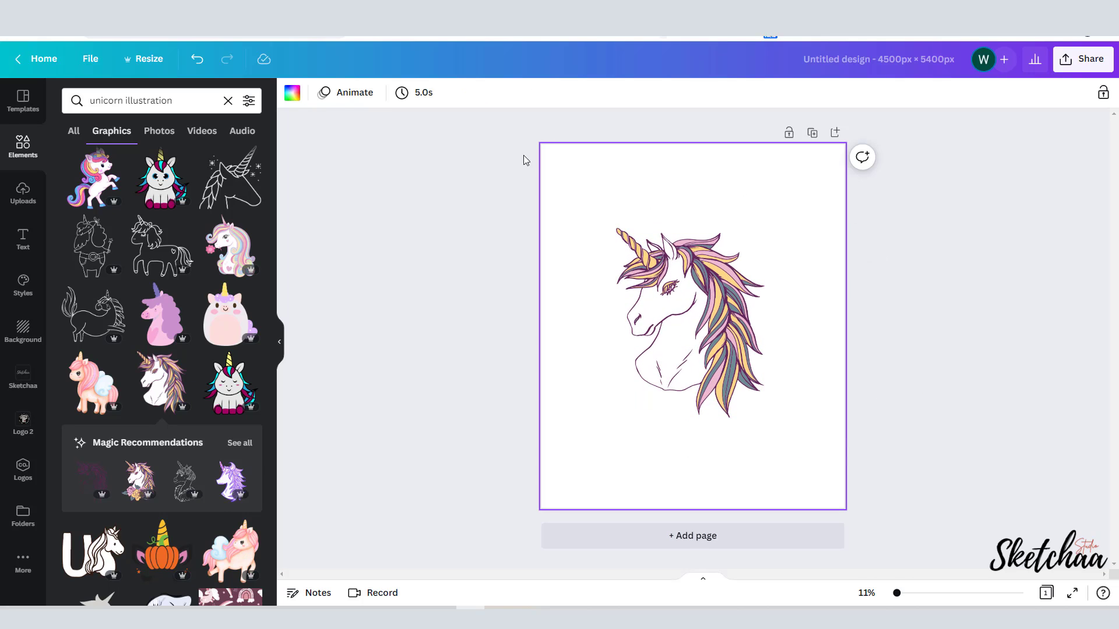
{"action": "left_click", "coordinate": [292, 93]}
{"action": "left_click", "coordinate": [110, 250]}
{"action": "left_click", "coordinate": [405, 216]}
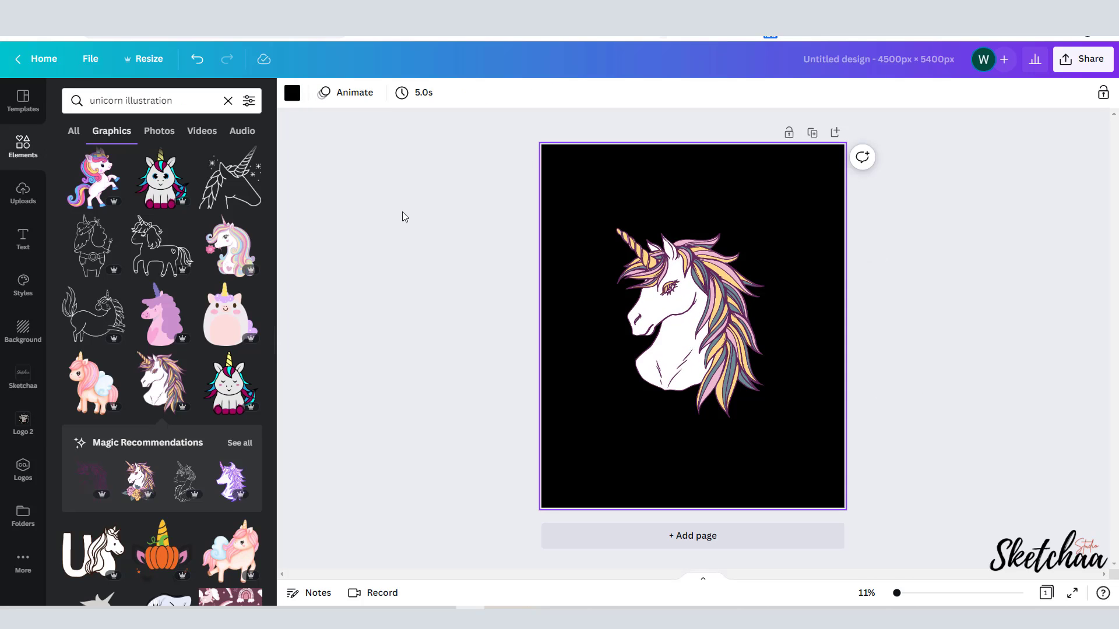
Recolour the light pink parts of the unicorn illustration to a deeper, more saturated pink
{"action": "left_click", "coordinate": [240, 443]}
{"action": "scroll", "coordinate": [177, 322], "scroll_direction": "up", "scroll_amount": 5}
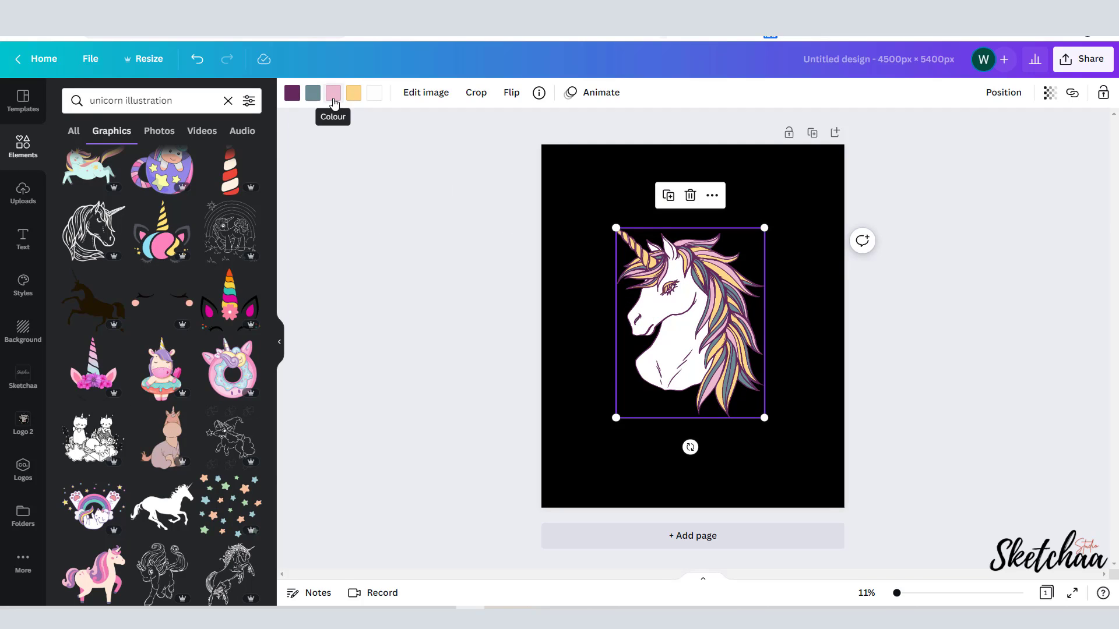
{"action": "left_click", "coordinate": [333, 102]}
{"action": "left_click", "coordinate": [75, 159]}
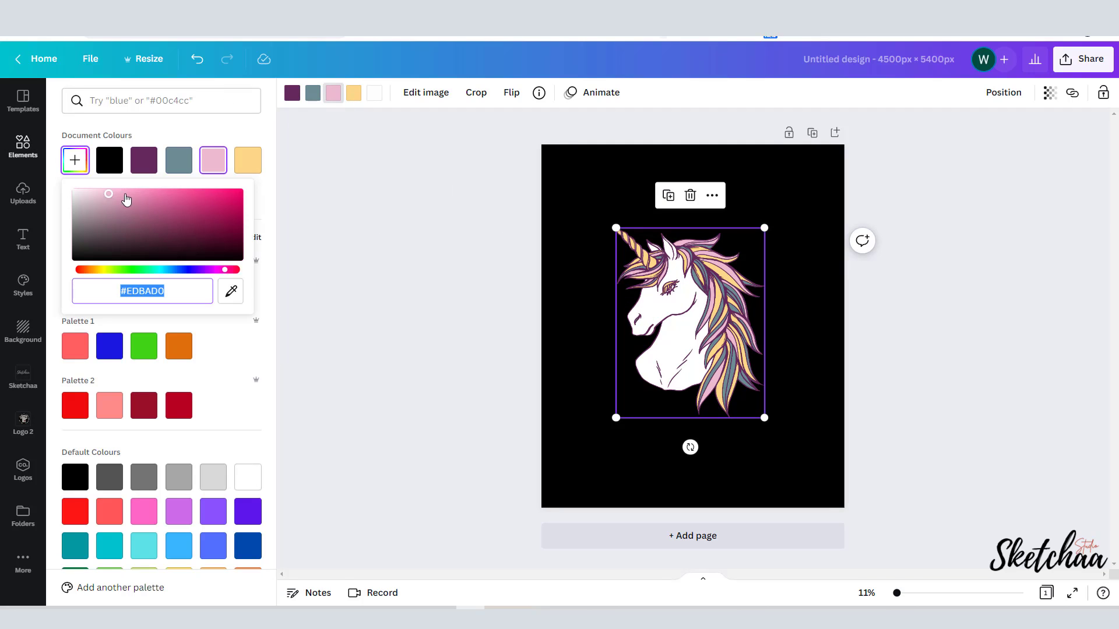
{"action": "left_click_drag", "start_coordinate": [124, 192], "coordinate": [174, 197]}
{"action": "left_click", "coordinate": [288, 258]}
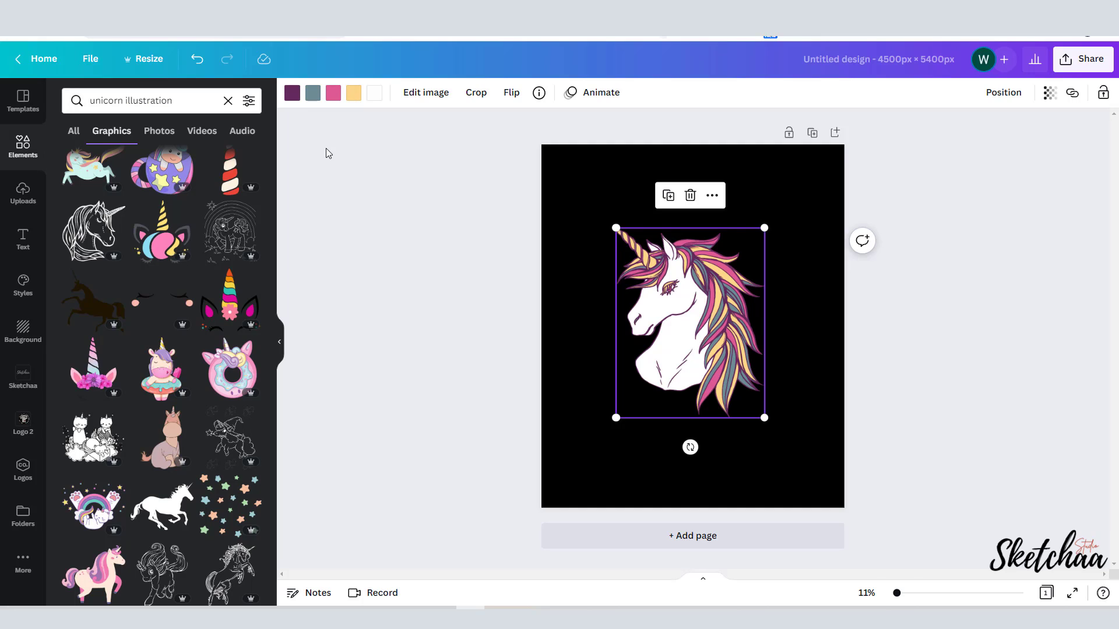
Recolour the pale yellow parts of the unicorn illustration to golden yellow #E8B750
{"action": "left_click", "coordinate": [353, 94]}
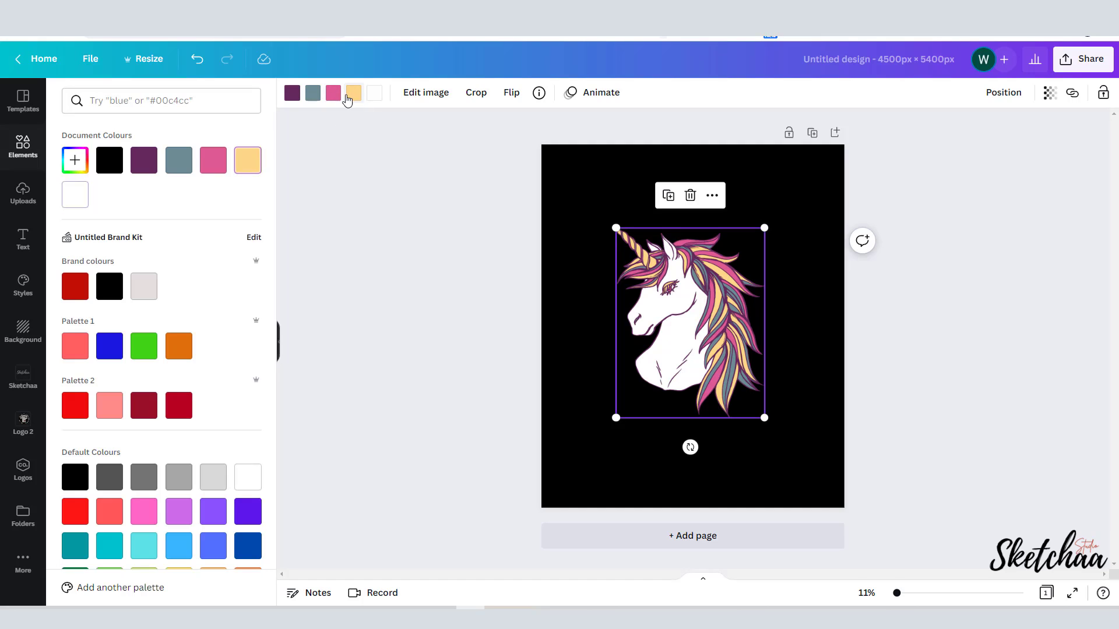
{"action": "left_click", "coordinate": [75, 160]}
{"action": "left_click_drag", "start_coordinate": [152, 193], "coordinate": [174, 194]}
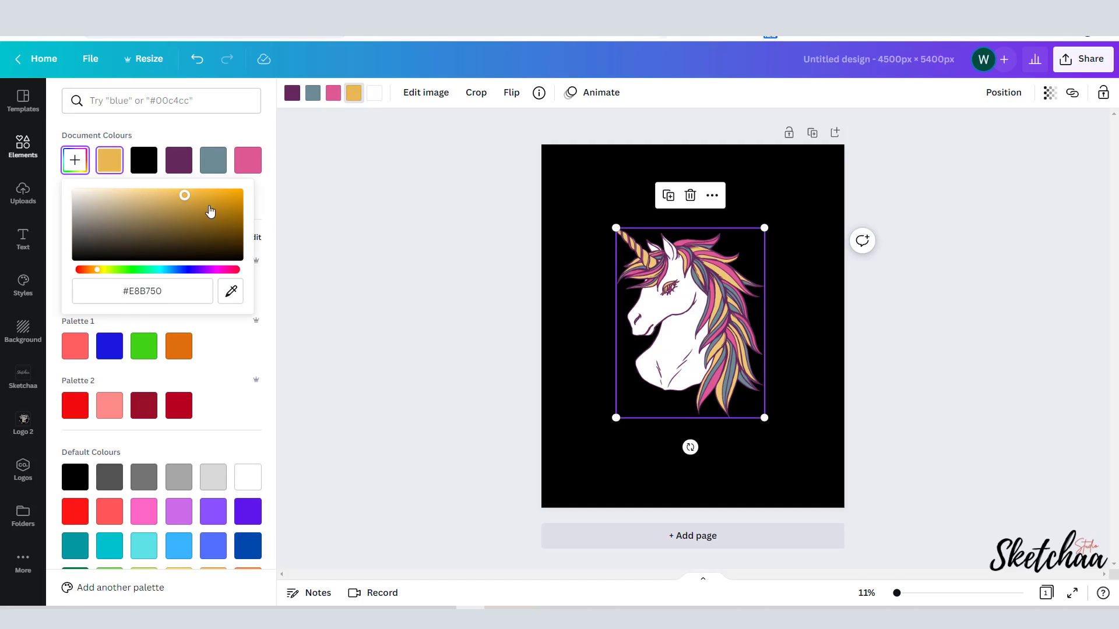
{"action": "left_click", "coordinate": [330, 216]}
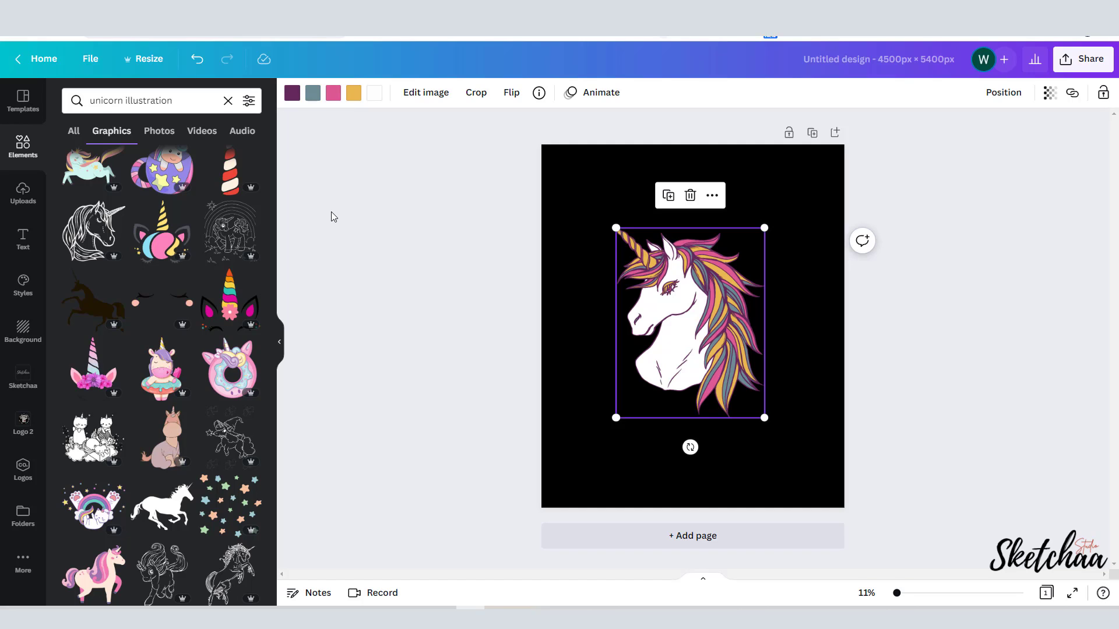
Recolour the grey-blue parts of the unicorn's mane to a bright blue, about #33A9C8
{"action": "left_click", "coordinate": [313, 93]}
{"action": "left_click", "coordinate": [75, 160]}
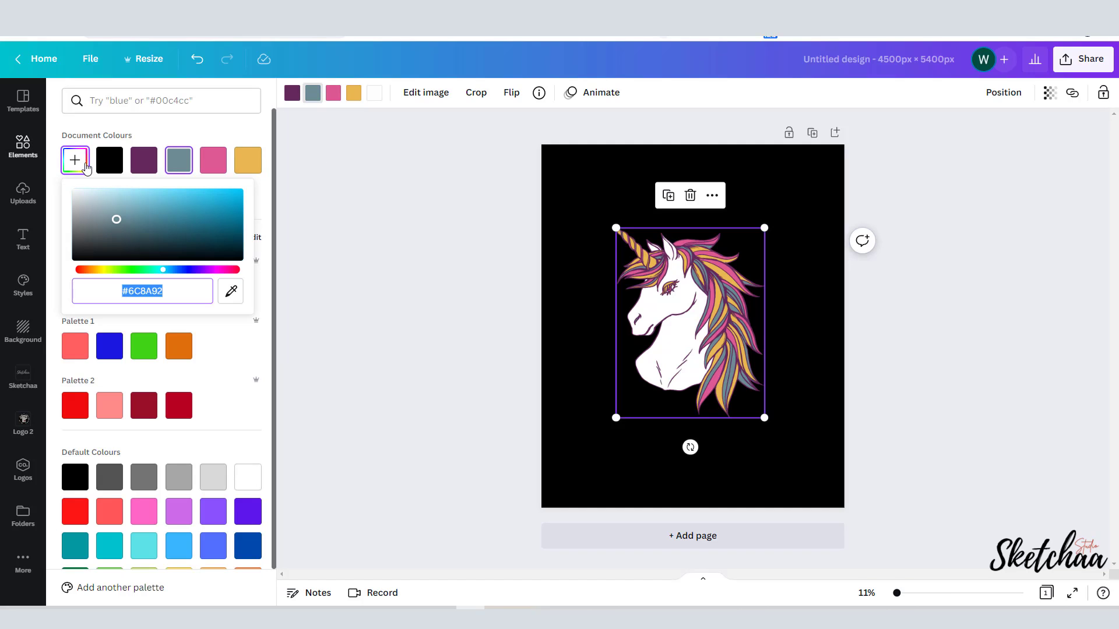
{"action": "left_click_drag", "start_coordinate": [117, 220], "coordinate": [200, 204]}
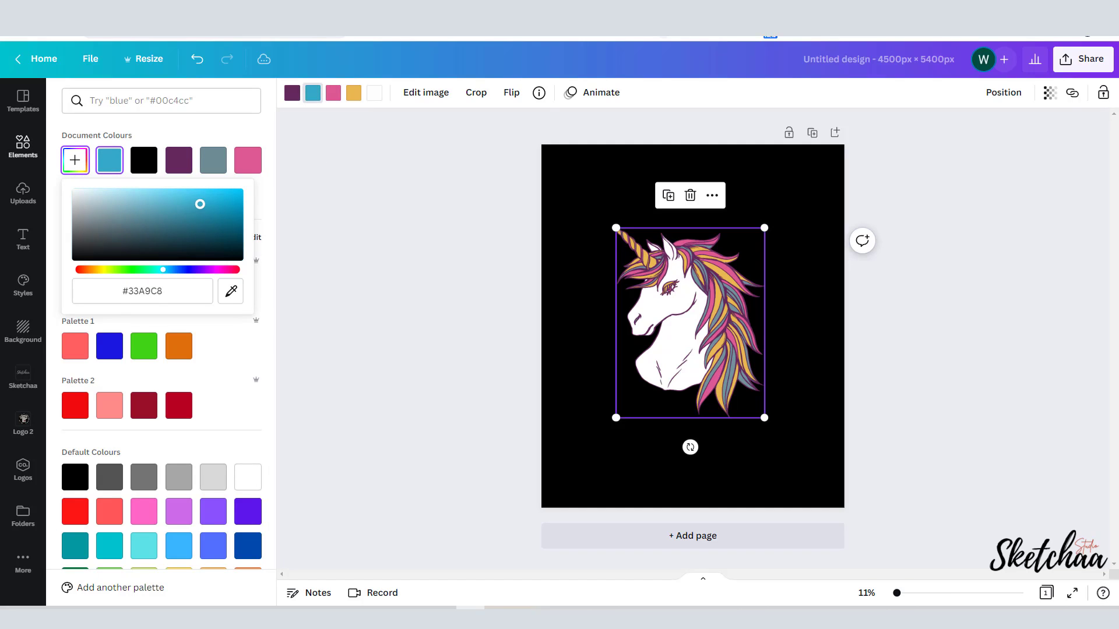
{"action": "left_click", "coordinate": [324, 240]}
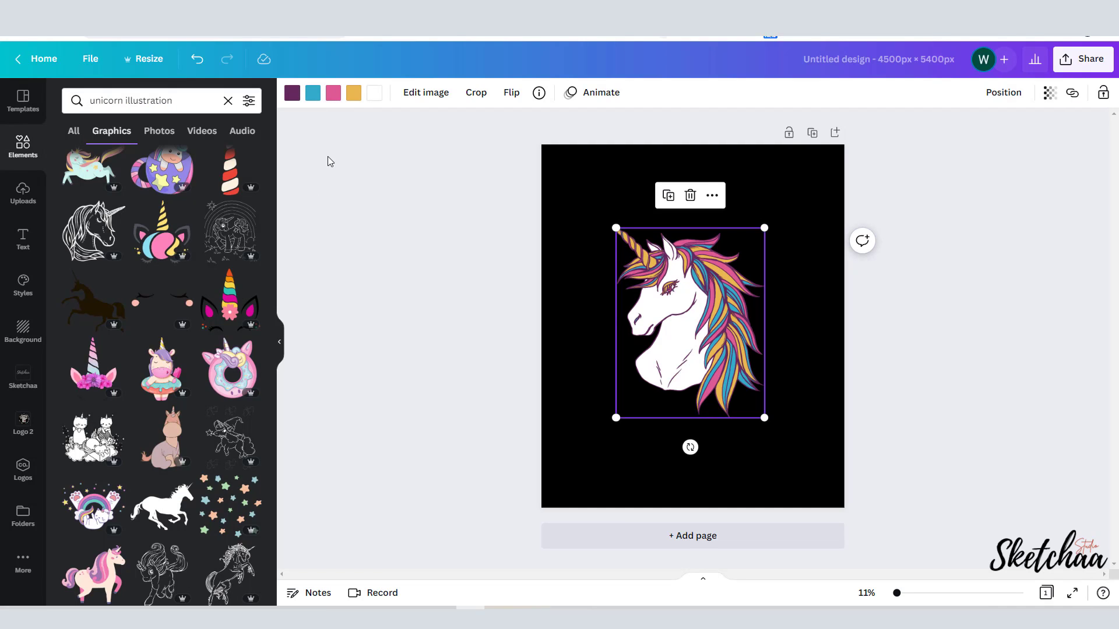
Shift the hue of the golden parts of the unicorn illustration to a brighter lemon yellow
{"action": "left_click", "coordinate": [353, 94]}
{"action": "left_click", "coordinate": [76, 160]}
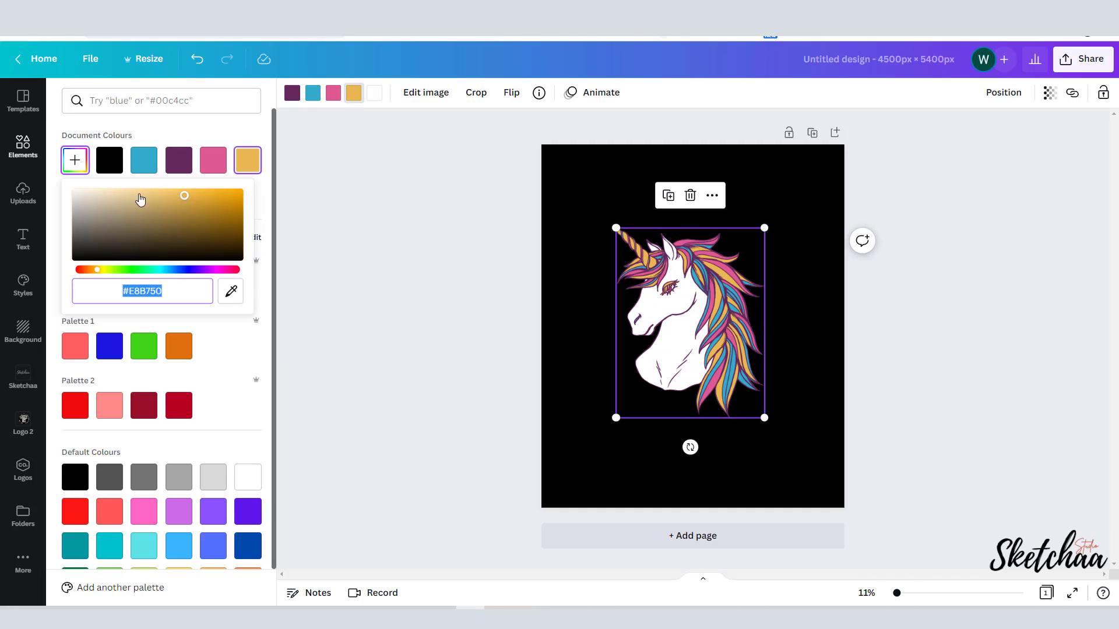
{"action": "left_click_drag", "start_coordinate": [97, 270], "coordinate": [102, 270]}
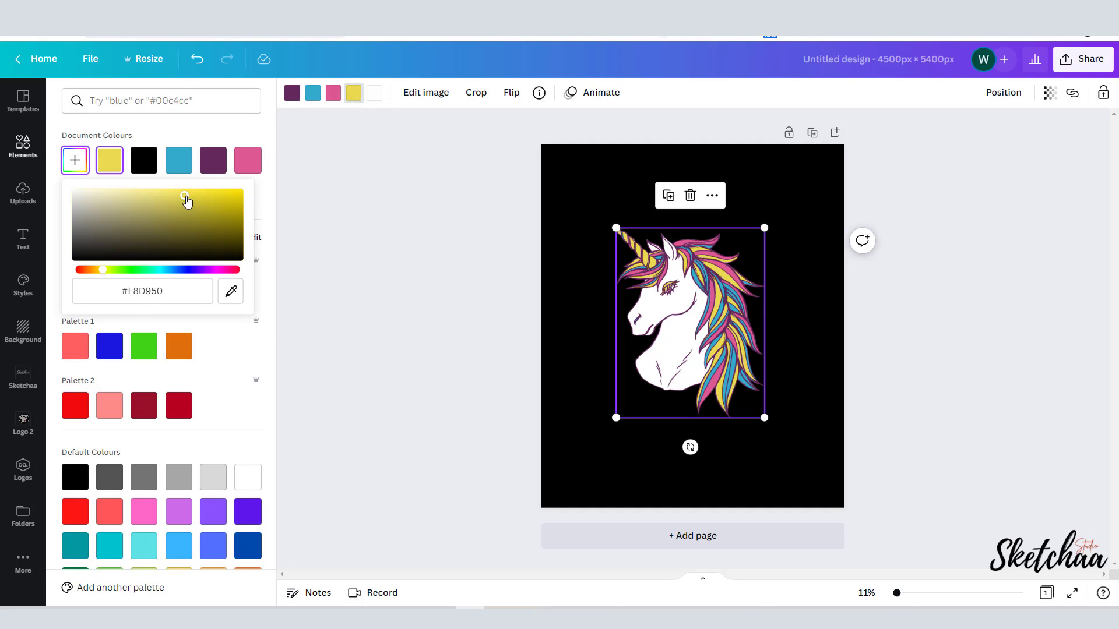
{"action": "left_click", "coordinate": [344, 221]}
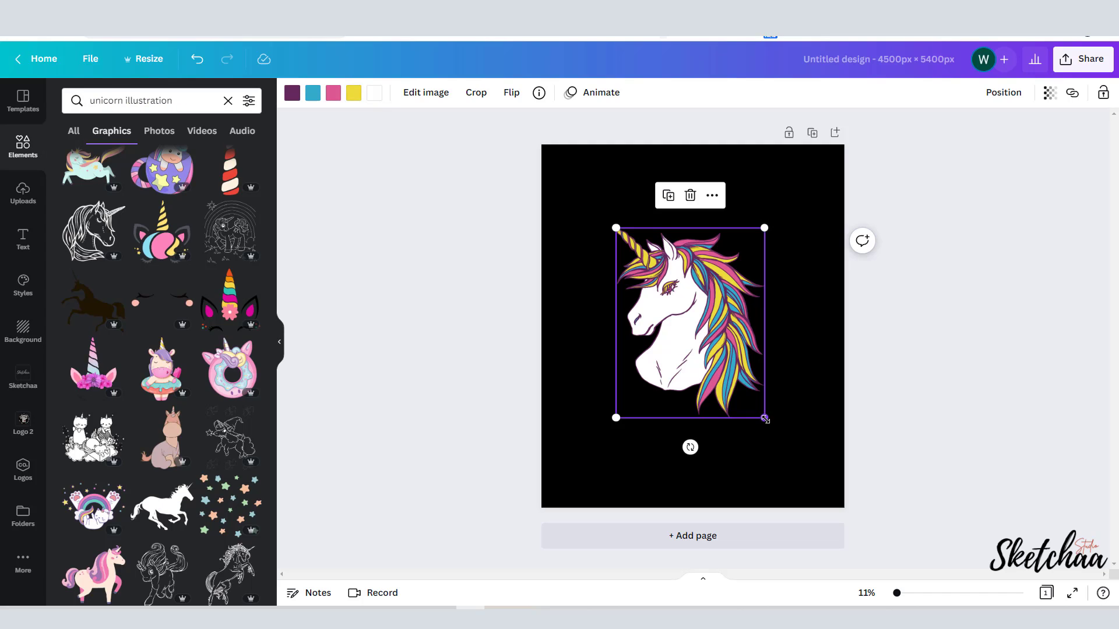
Enlarge the unicorn further and remove the page's black background
{"action": "left_click_drag", "start_coordinate": [765, 419], "coordinate": [785, 446]}
{"action": "left_click", "coordinate": [908, 154]}
{"action": "key", "text": "Delete"}
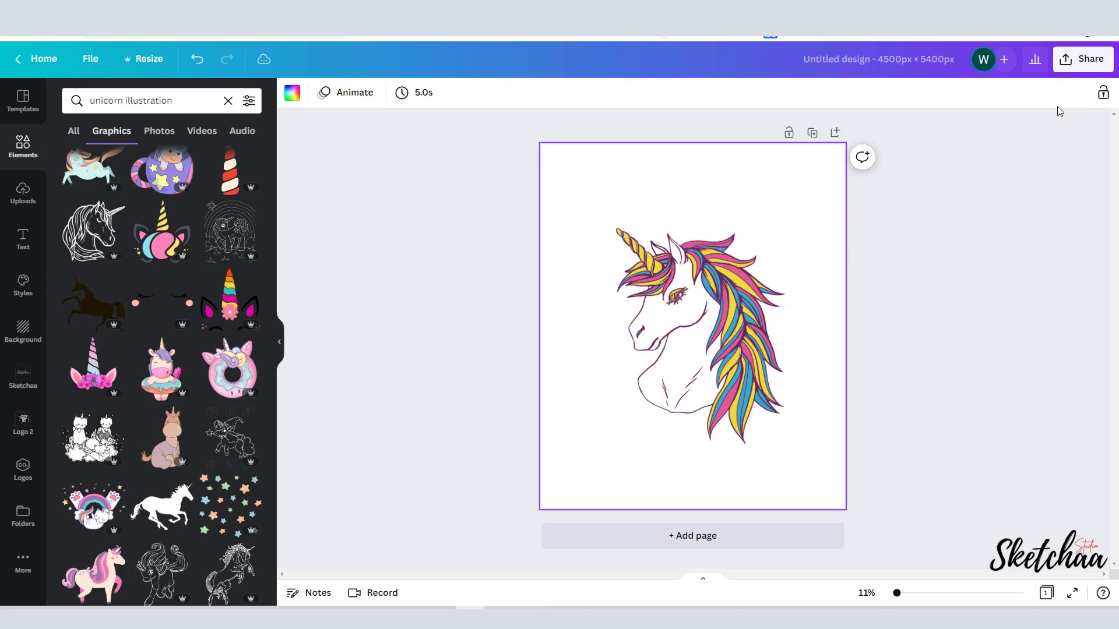
Download the design as a 4500 × 5400 px PNG with a transparent background
{"action": "left_click", "coordinate": [1074, 69]}
{"action": "left_click", "coordinate": [1024, 375]}
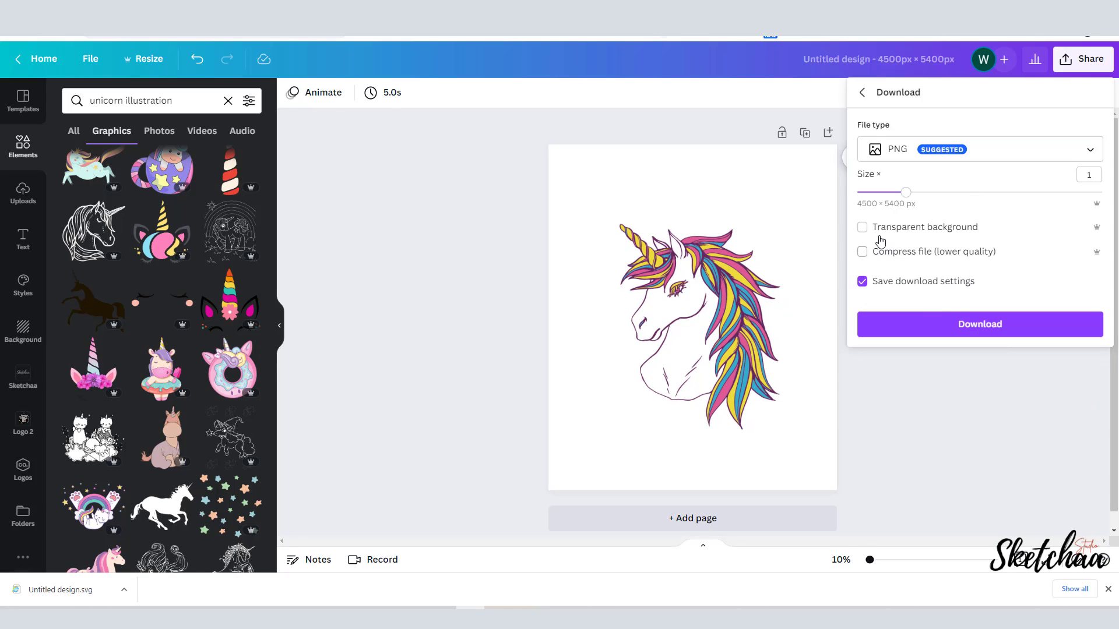
{"action": "left_click", "coordinate": [961, 324]}
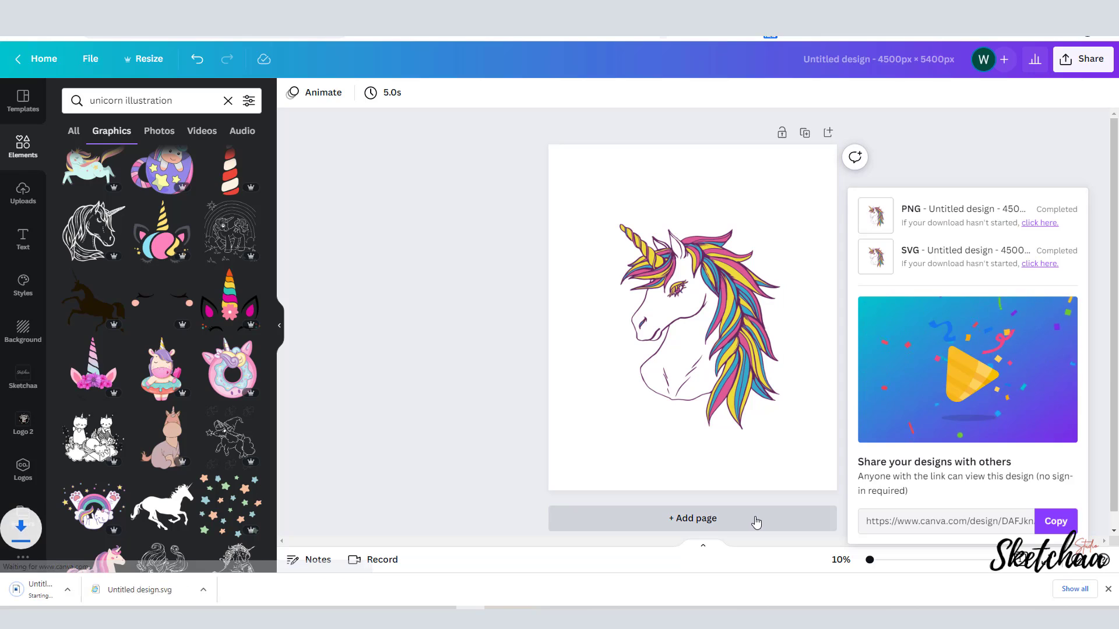
Add a second page and upload Untitled design (1).png onto it
{"action": "left_click", "coordinate": [756, 521]}
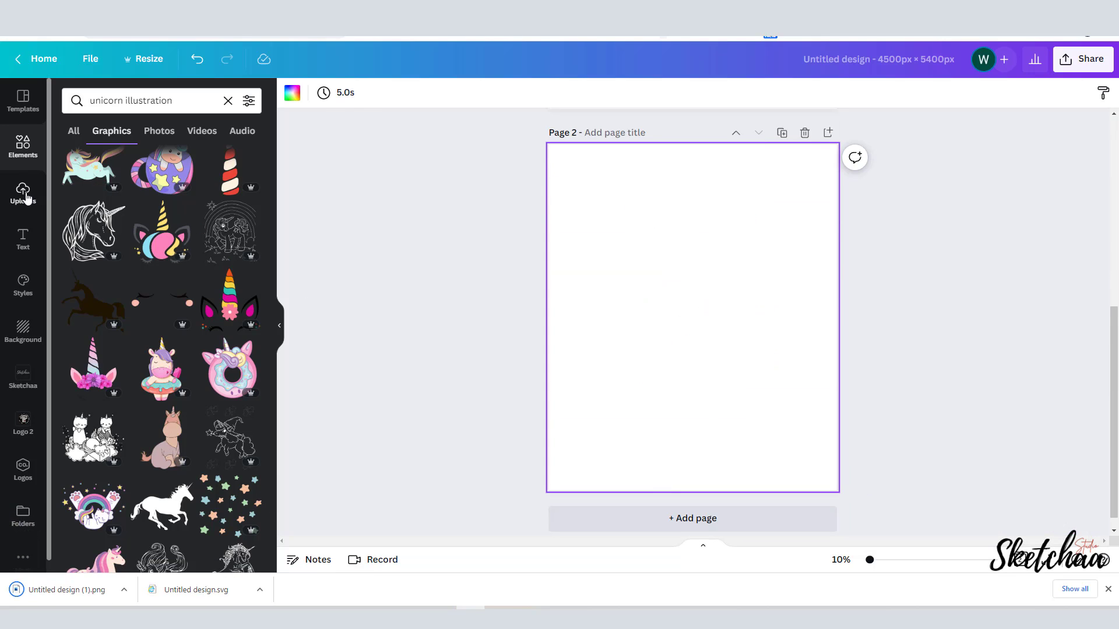
{"action": "left_click", "coordinate": [26, 198]}
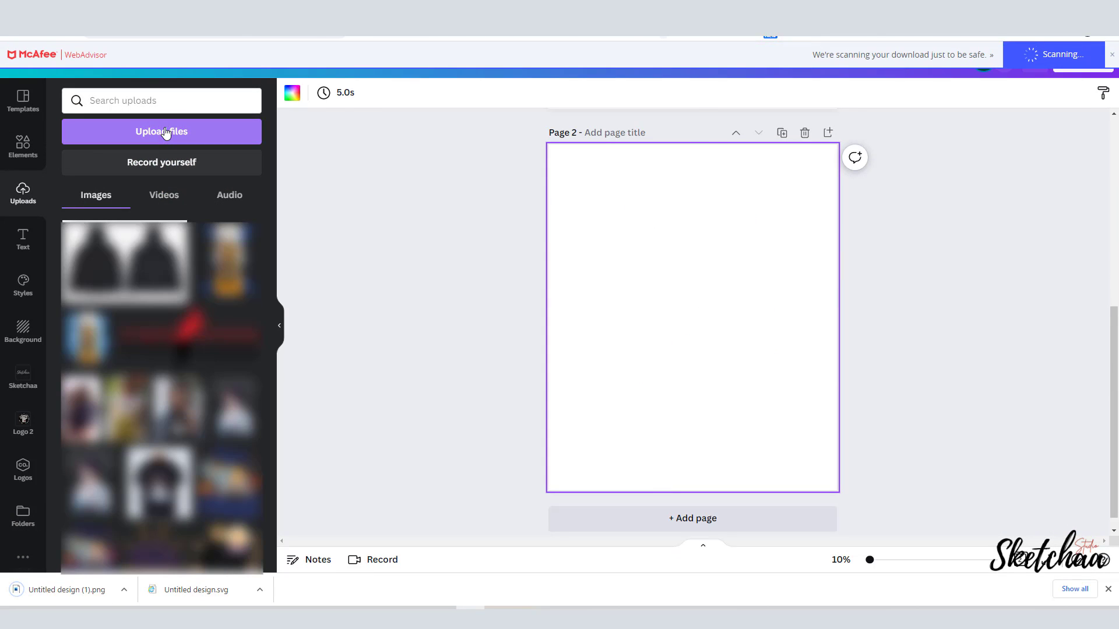
{"action": "left_click", "coordinate": [166, 133]}
{"action": "scroll", "coordinate": [354, 298], "scroll_direction": "down", "scroll_amount": 3}
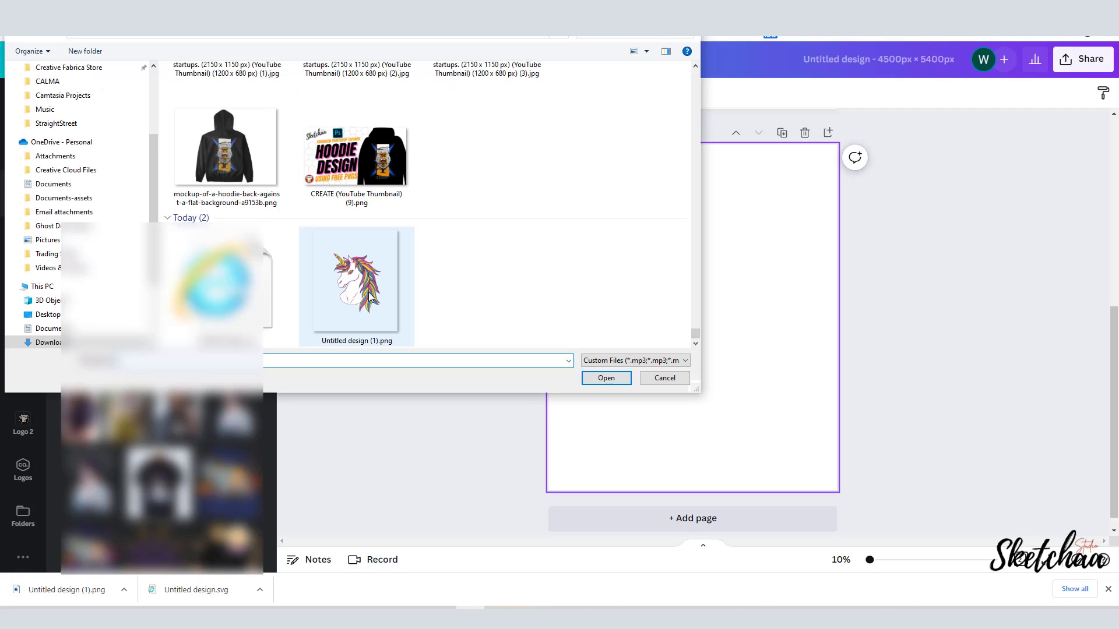
{"action": "double_click", "coordinate": [369, 296]}
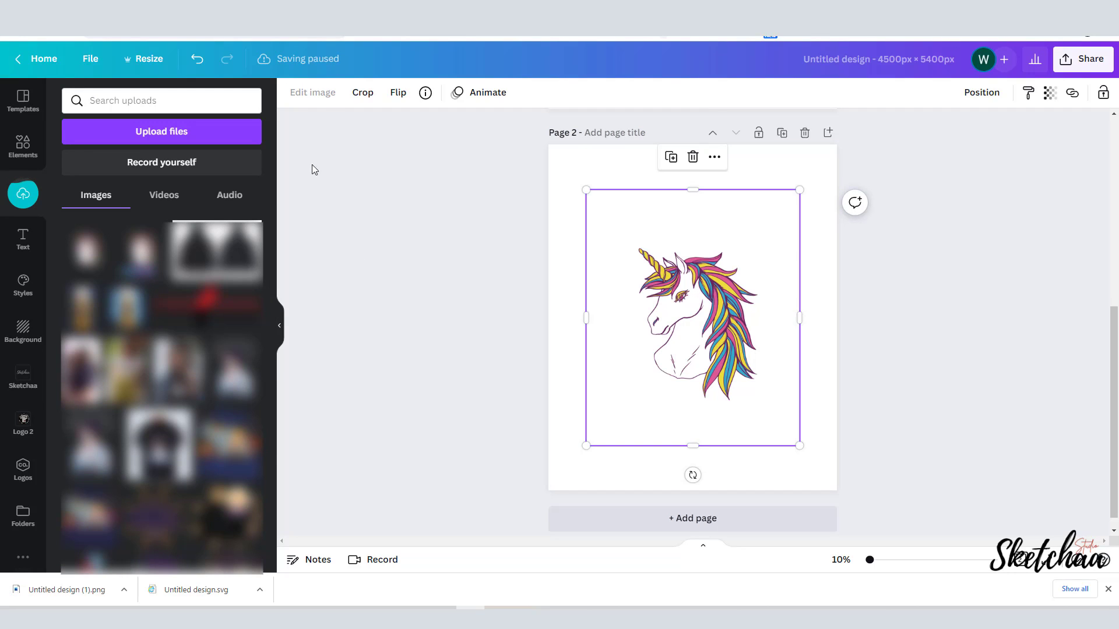
Enlarge the uploaded unicorn image and crop away its empty margins on all four sides
{"action": "left_click", "coordinate": [319, 96]}
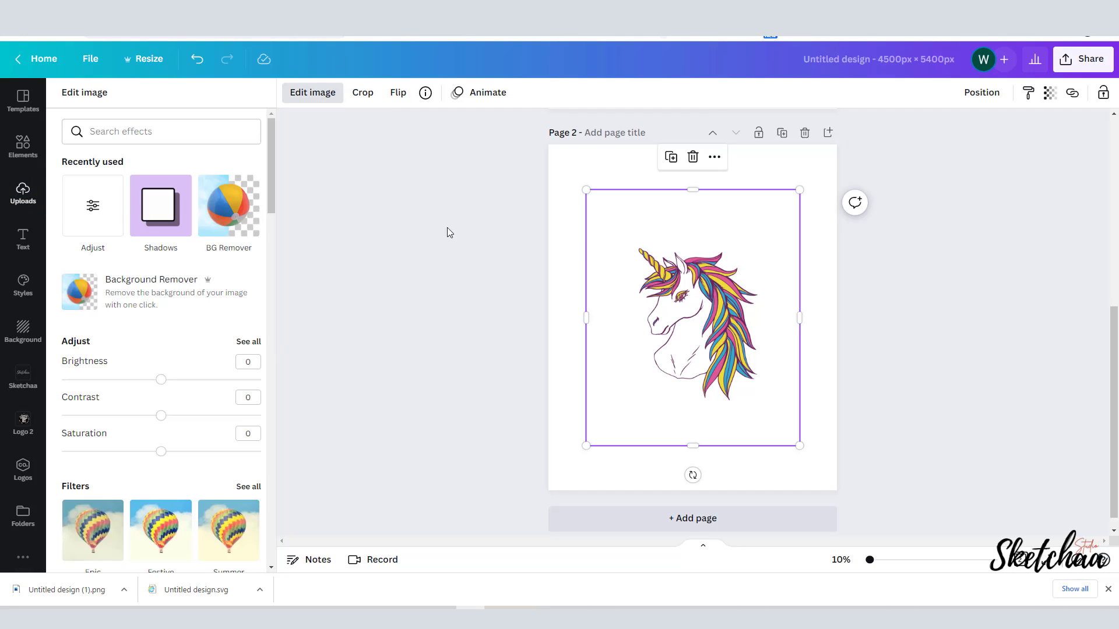
{"action": "left_click_drag", "start_coordinate": [586, 189], "coordinate": [558, 157]}
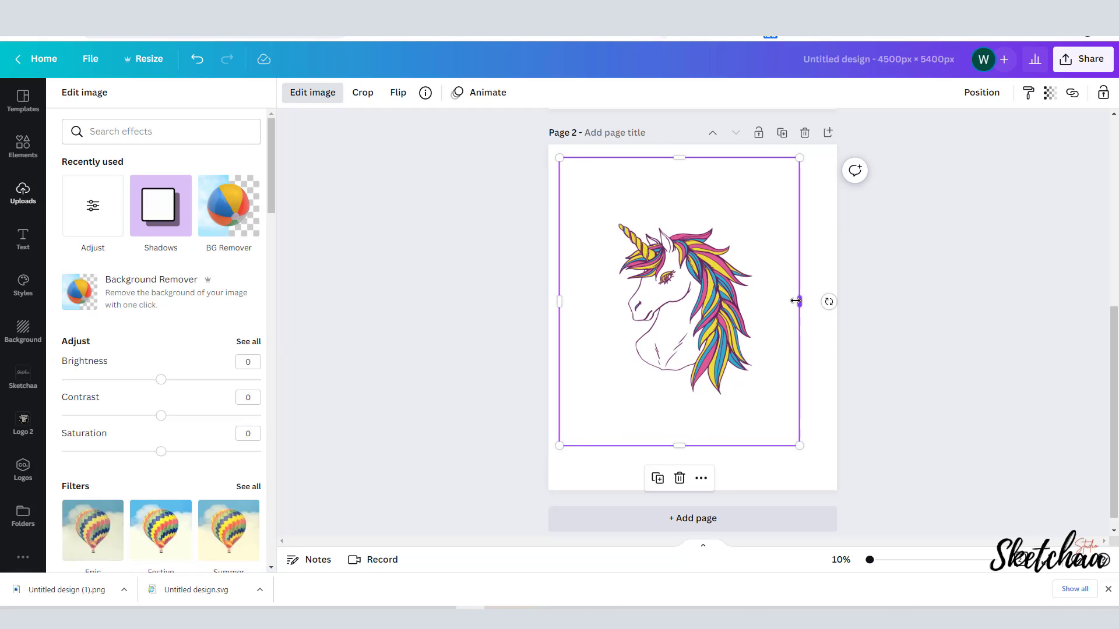
{"action": "left_click_drag", "start_coordinate": [799, 300], "coordinate": [772, 301]}
{"action": "left_click_drag", "start_coordinate": [578, 303], "coordinate": [615, 303]}
{"action": "left_click_drag", "start_coordinate": [681, 159], "coordinate": [684, 215]}
{"action": "left_click_drag", "start_coordinate": [680, 436], "coordinate": [680, 408]}
{"action": "left_click_drag", "start_coordinate": [597, 408], "coordinate": [586, 421]}
Apply a black Glow shadow around the unicorn with size 40 and transparency 100
{"action": "left_click", "coordinate": [161, 213]}
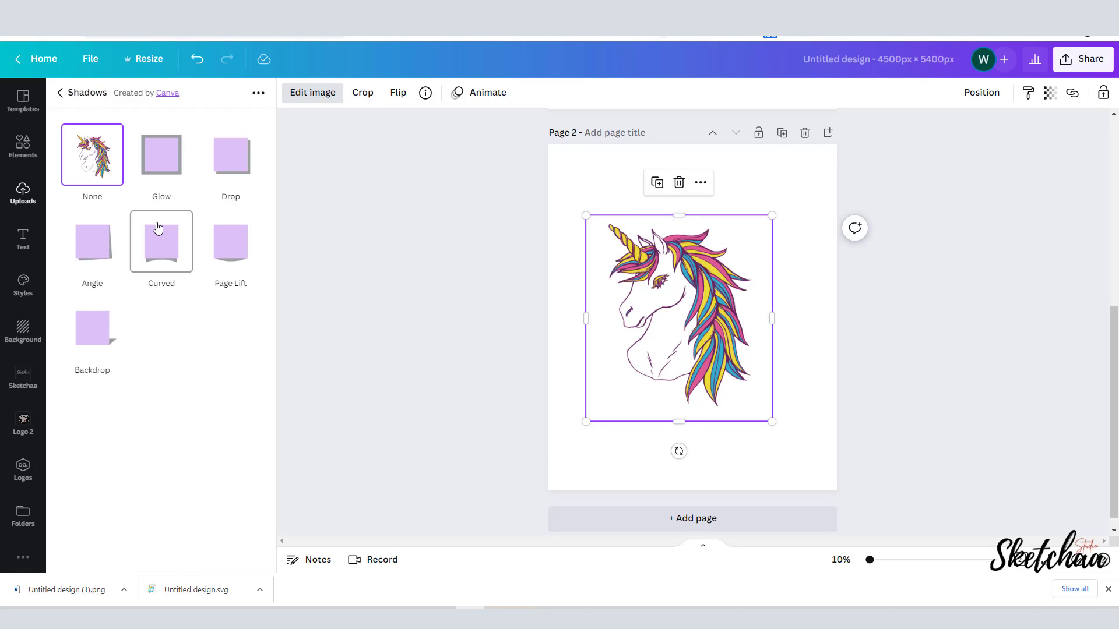
{"action": "left_click", "coordinate": [165, 165]}
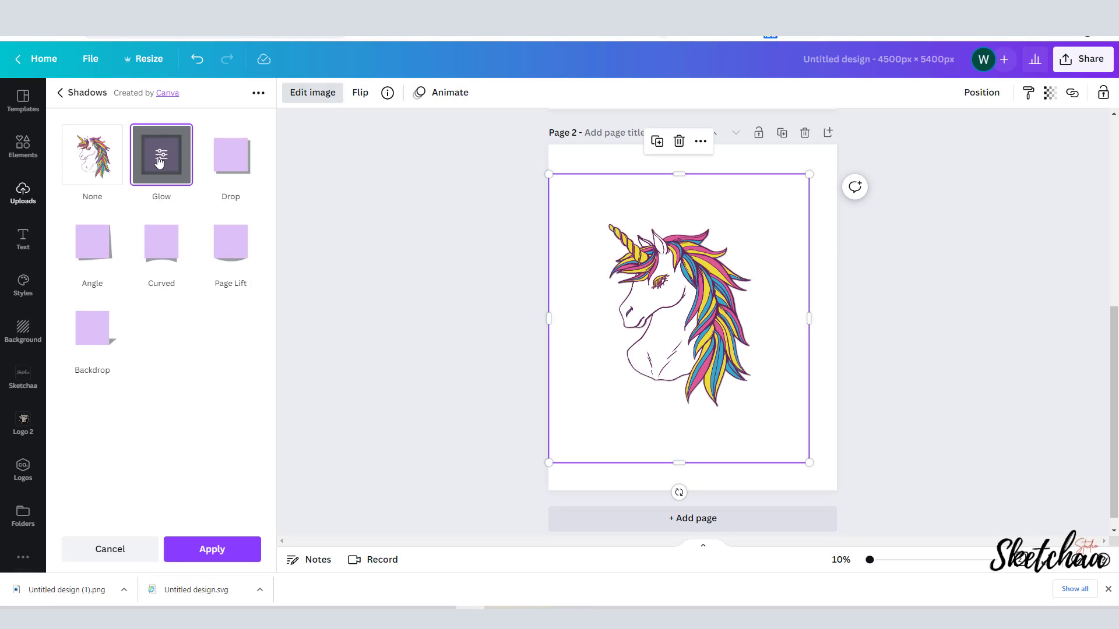
{"action": "left_click", "coordinate": [159, 163]}
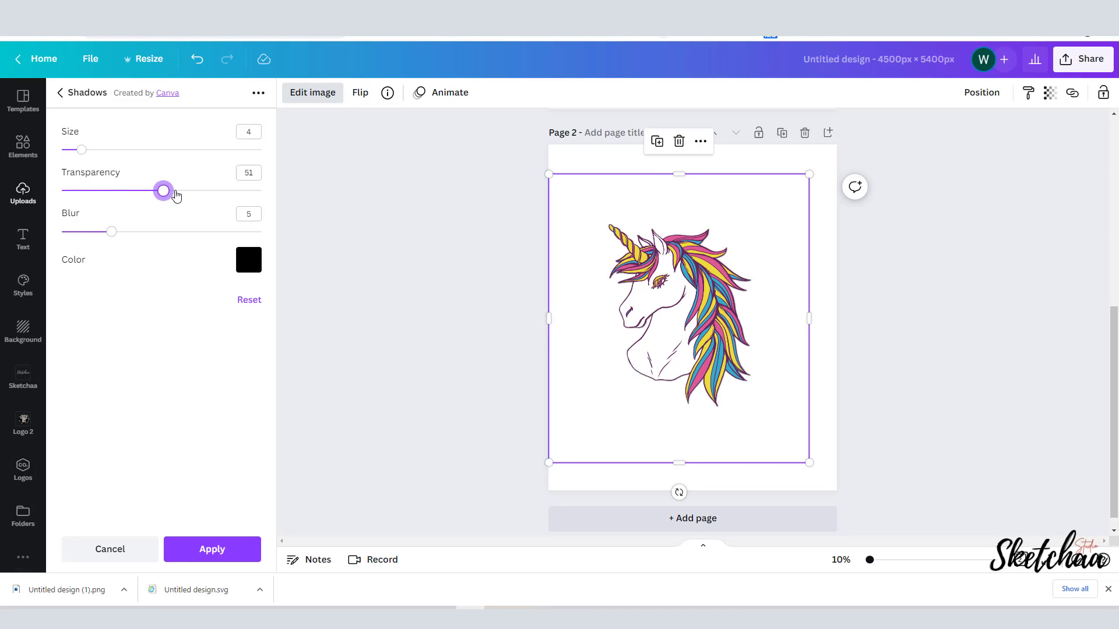
{"action": "left_click_drag", "start_coordinate": [176, 196], "coordinate": [260, 192]}
{"action": "left_click_drag", "start_coordinate": [85, 153], "coordinate": [274, 159]}
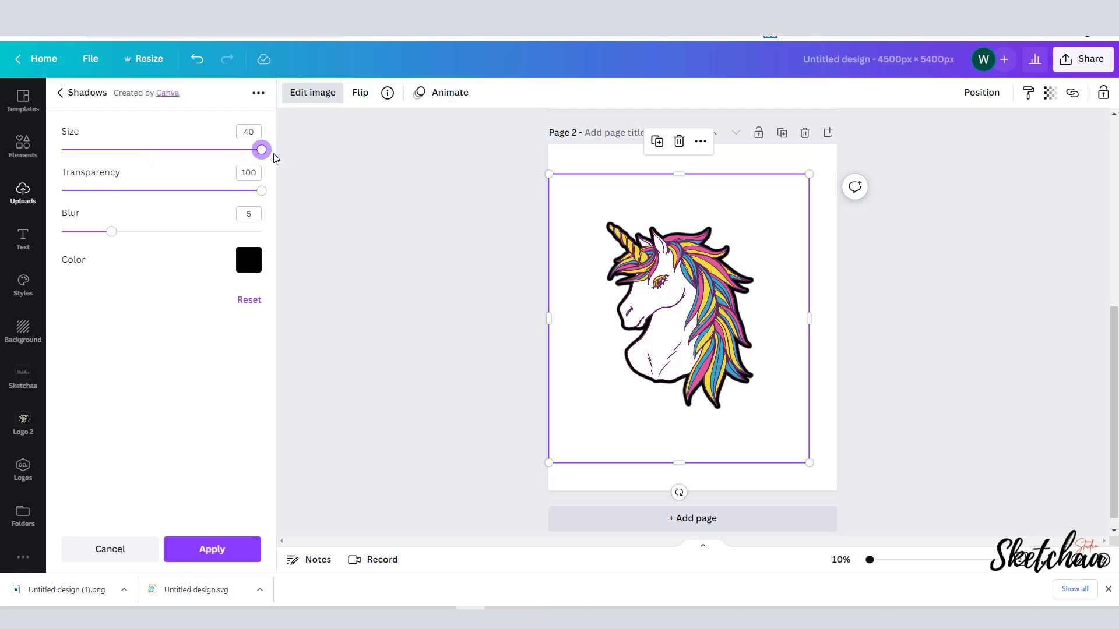
{"action": "left_click", "coordinate": [213, 548]}
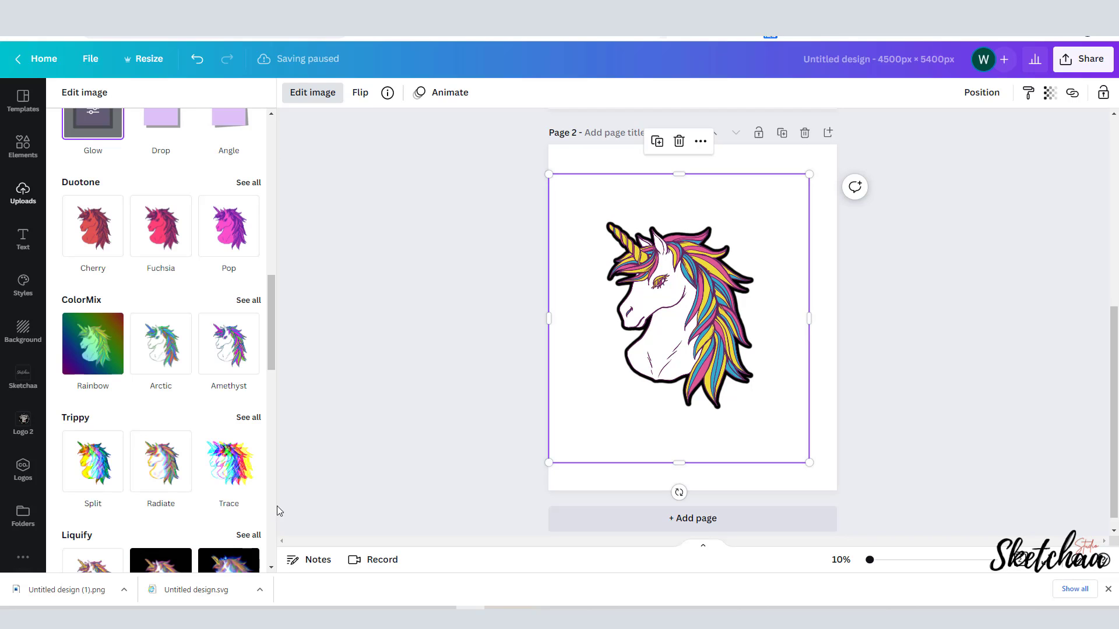
Crop more empty space off the unicorn image's left side and centre the unicorn on page 2
{"action": "left_click_drag", "start_coordinate": [561, 323], "coordinate": [605, 318]}
{"action": "left_click_drag", "start_coordinate": [689, 363], "coordinate": [702, 372]}
Add a heading reading "Pretty" at size 285 just below the unicorn illustration
{"action": "left_click", "coordinate": [23, 239]}
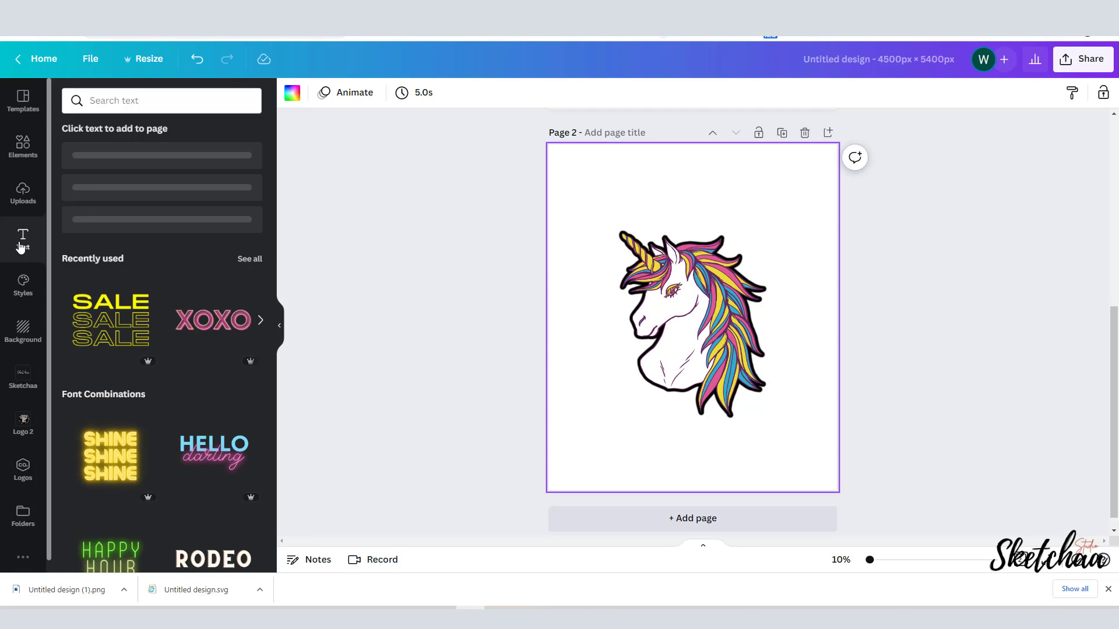
{"action": "left_click", "coordinate": [101, 173]}
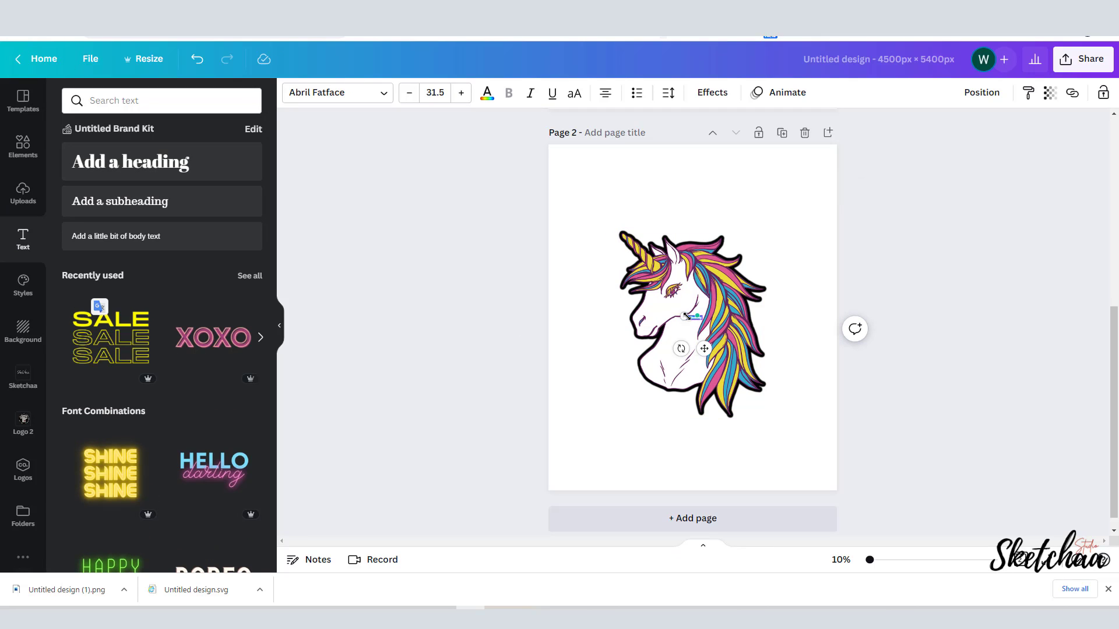
{"action": "left_click_drag", "start_coordinate": [687, 316], "coordinate": [577, 297]}
{"action": "double_click", "coordinate": [666, 320]}
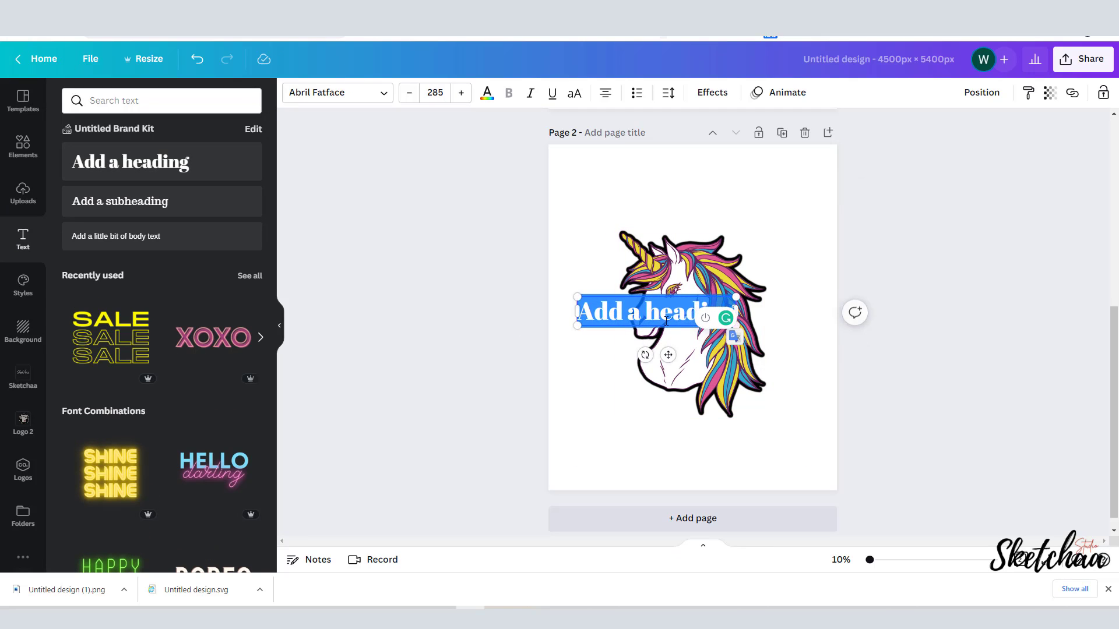
{"action": "left_click_drag", "start_coordinate": [668, 355], "coordinate": [692, 481]}
{"action": "double_click", "coordinate": [682, 441]}
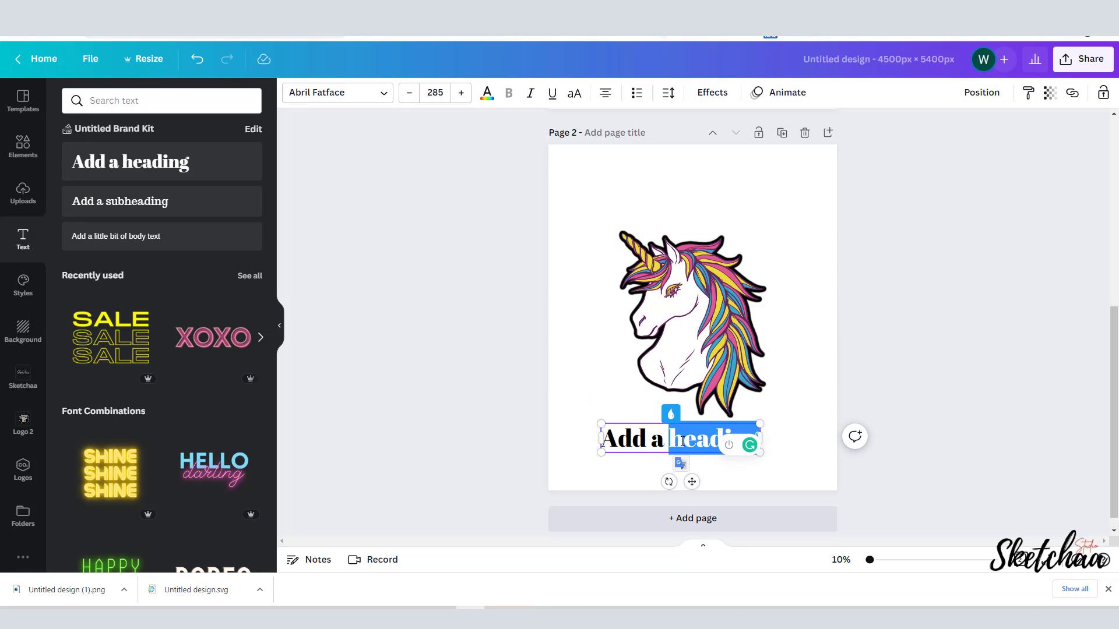
{"action": "triple_click", "coordinate": [681, 442]}
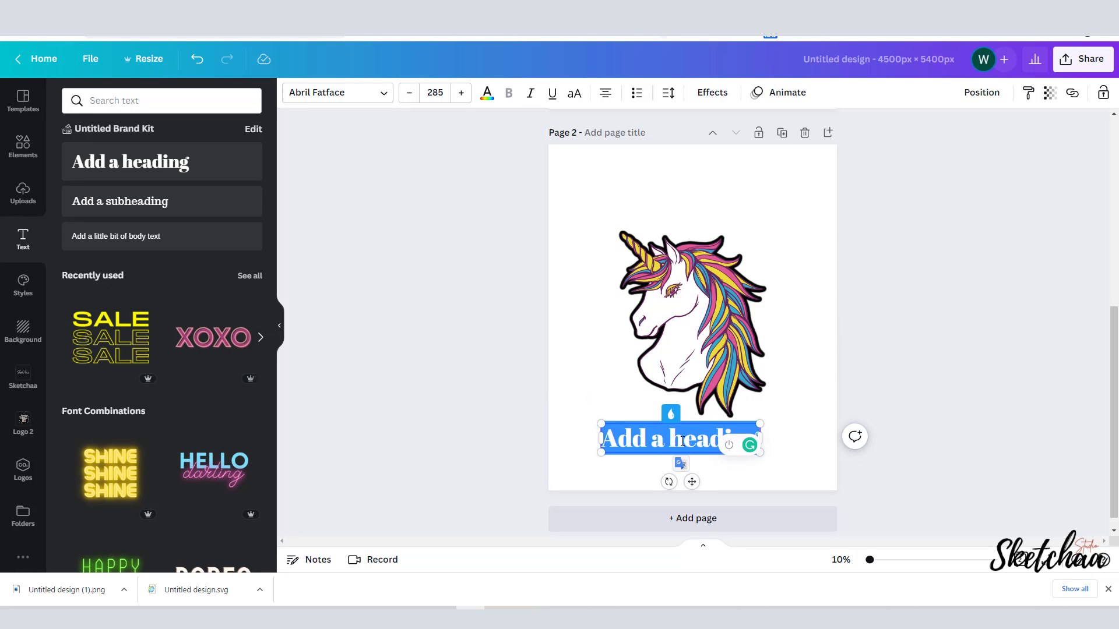
{"action": "type", "text": "Pretty"}
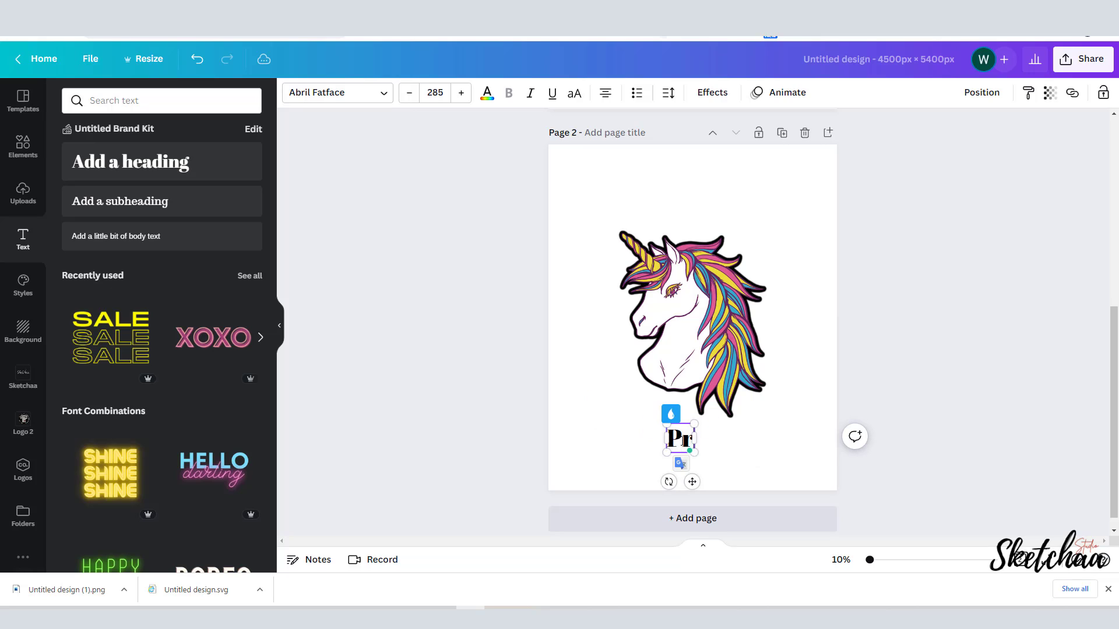
{"action": "left_click", "coordinate": [773, 454]}
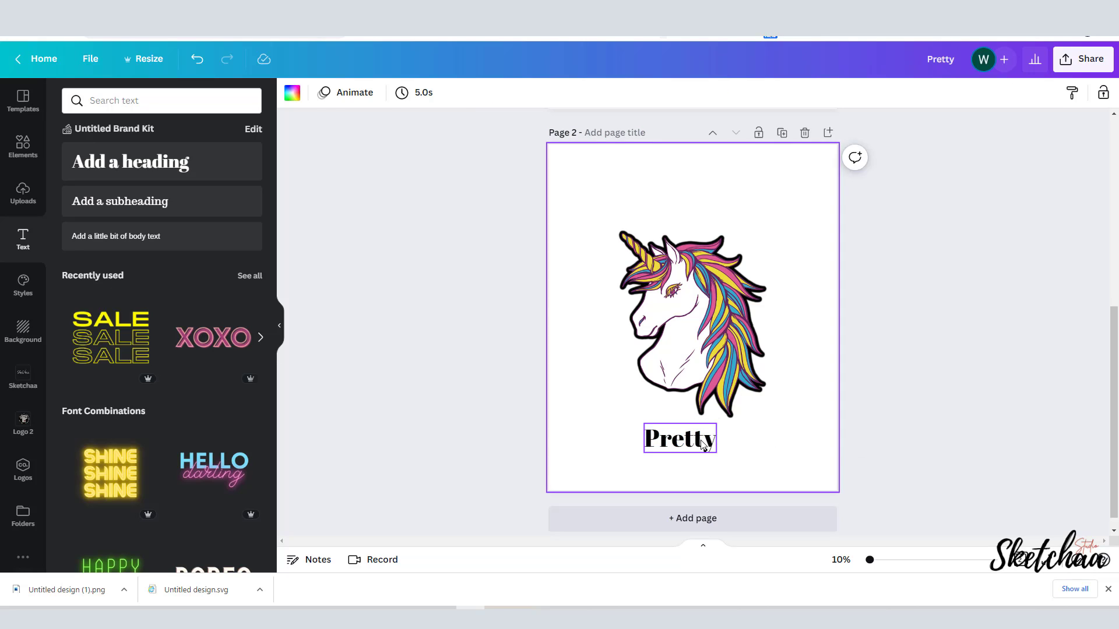
Move the "Pretty" text up slightly, duplicate it beneath, and change the copy's wording to "unicorn"
{"action": "left_click_drag", "start_coordinate": [700, 451], "coordinate": [700, 431]}
{"action": "key", "text": "ctrl+d"}
{"action": "double_click", "coordinate": [676, 450]}
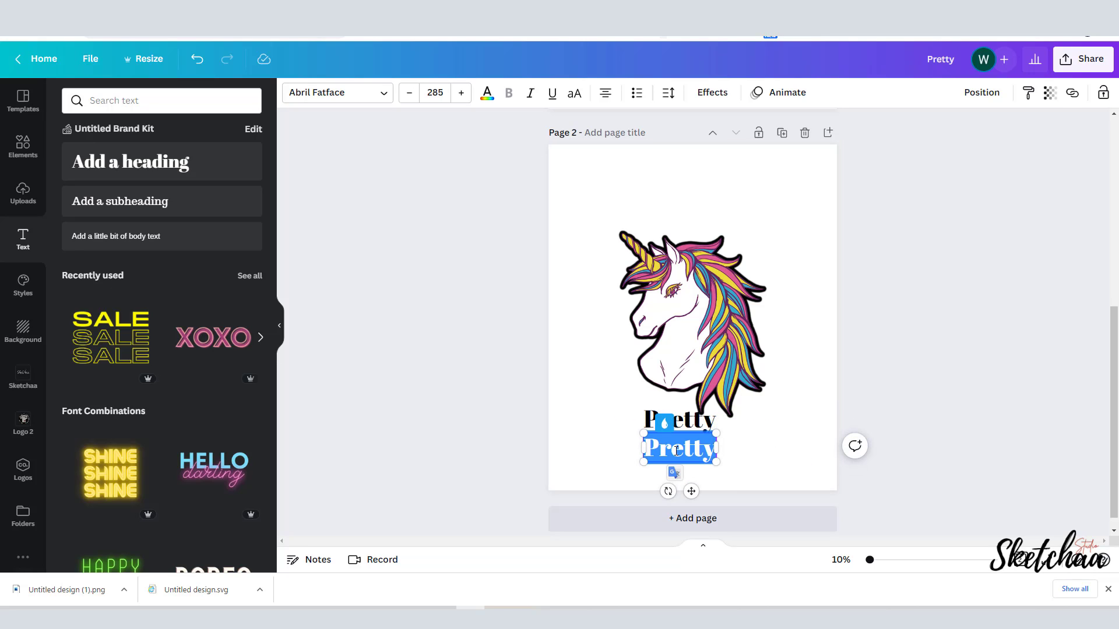
{"action": "type", "text": "unicorn"}
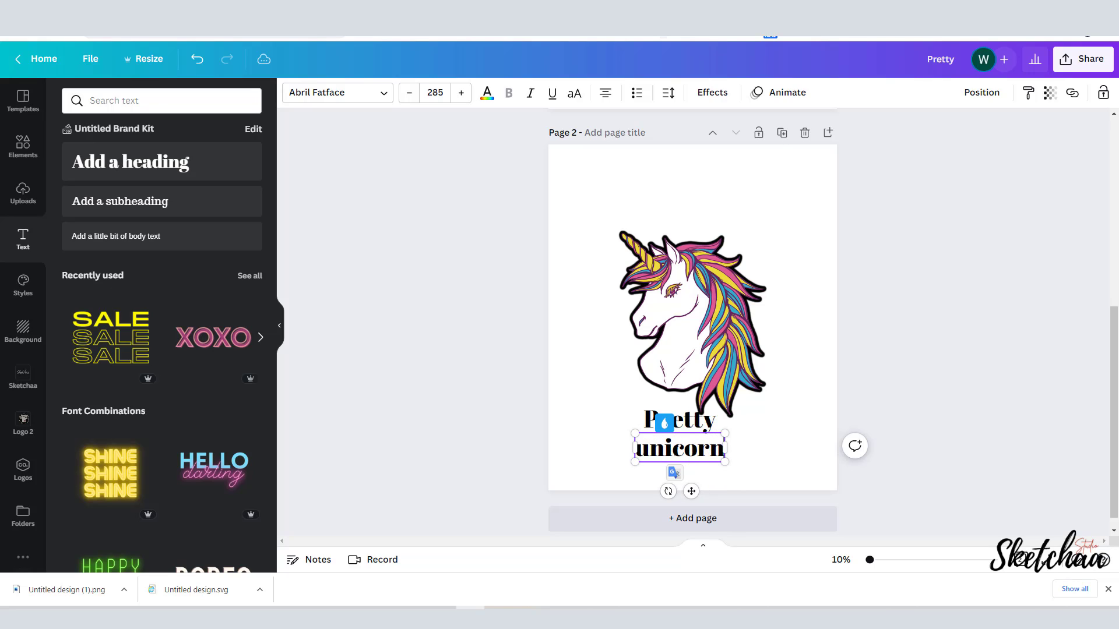
{"action": "left_click", "coordinate": [843, 387]}
Italicise both the "Pretty" and the "unicorn" text lines
{"action": "left_click", "coordinate": [678, 420]}
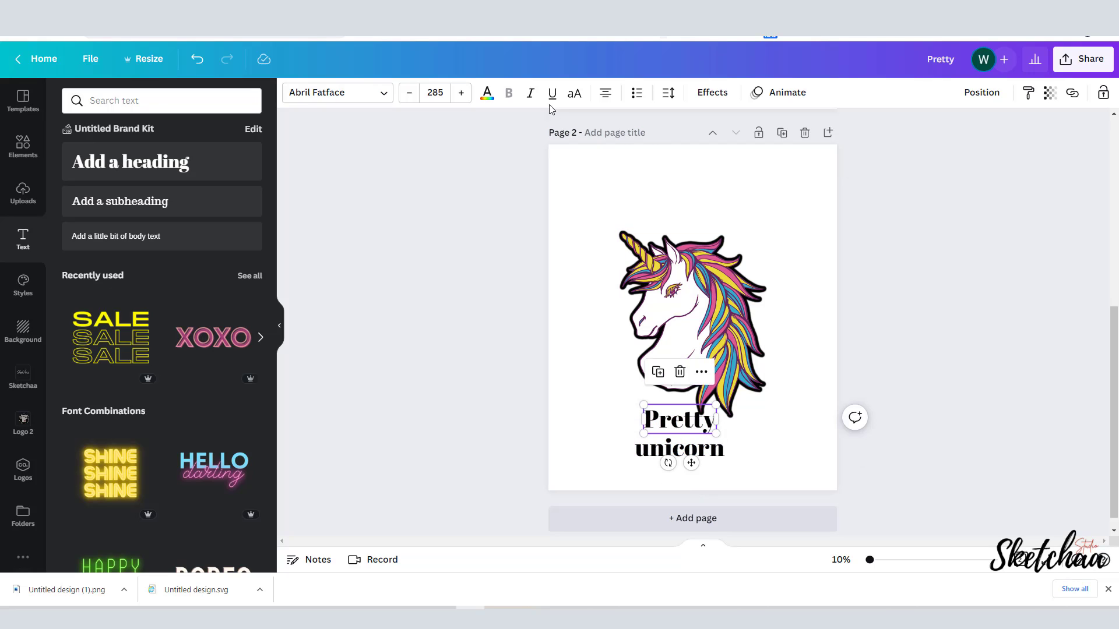
{"action": "left_click", "coordinate": [533, 100]}
{"action": "left_click", "coordinate": [658, 456]}
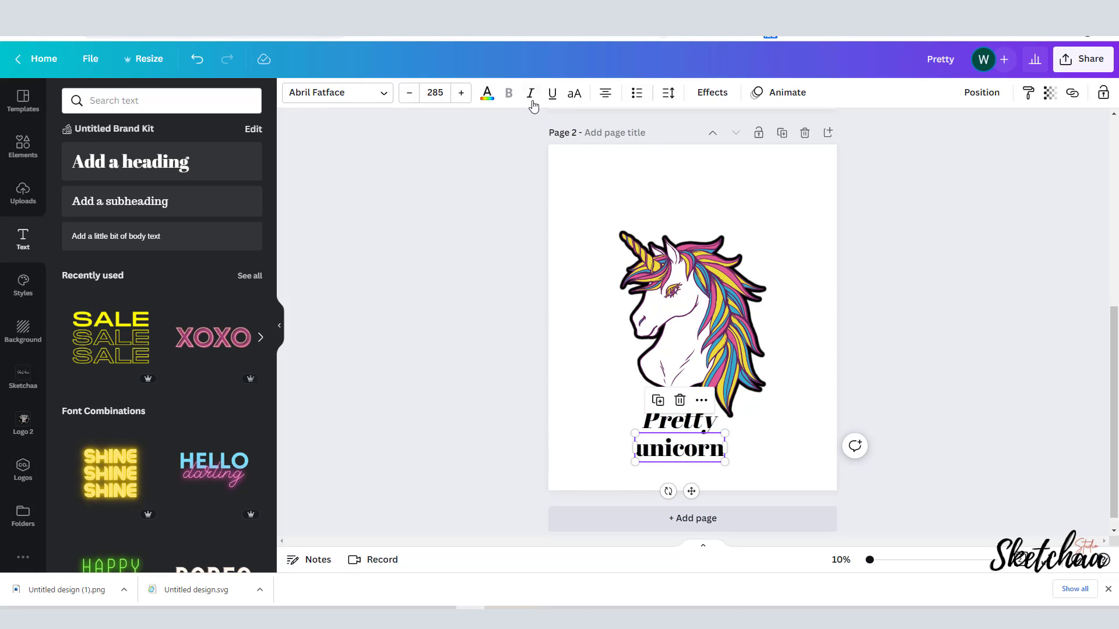
{"action": "left_click", "coordinate": [531, 95]}
Set the "unicorn" text in Montserrat Extra-Bold and enlarge it to size 572
{"action": "left_click", "coordinate": [385, 93]}
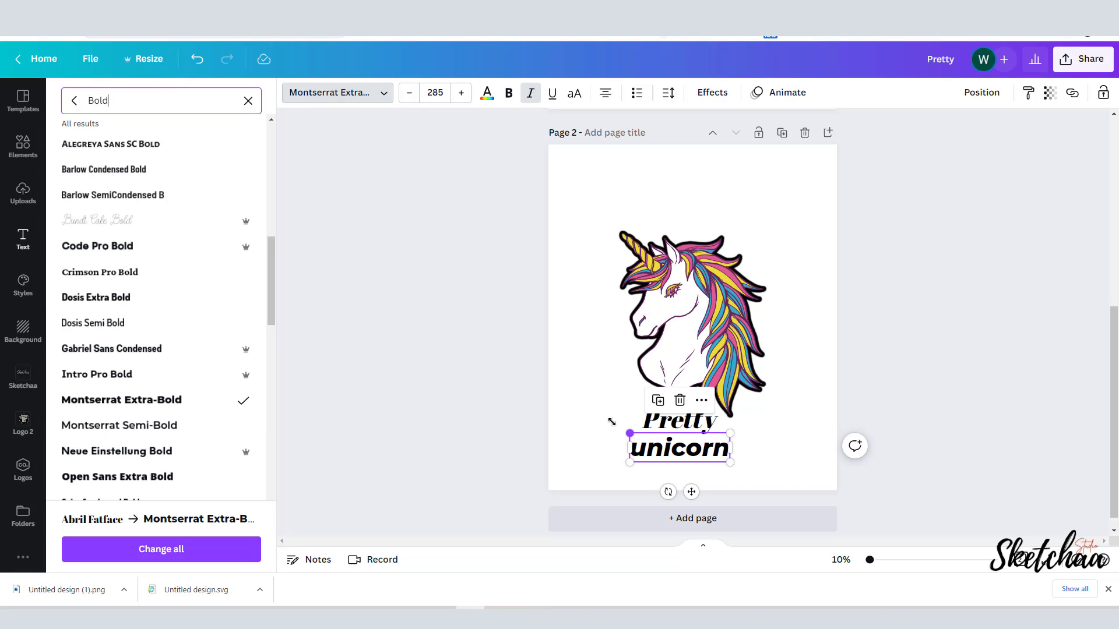
{"action": "left_click_drag", "start_coordinate": [611, 422], "coordinate": [582, 419]}
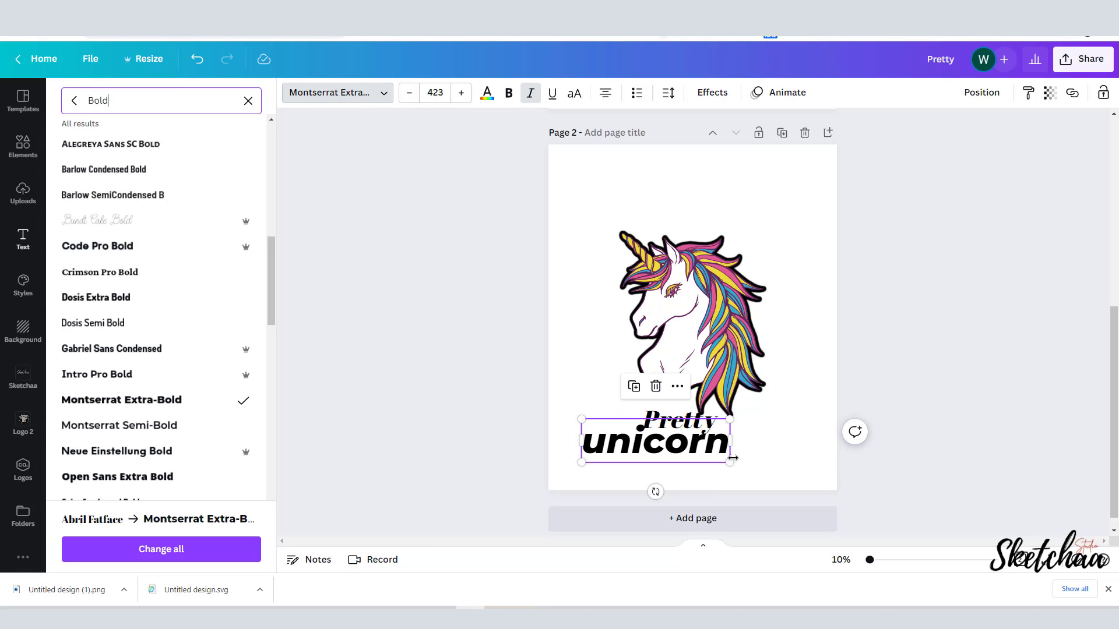
{"action": "left_click_drag", "start_coordinate": [730, 462], "coordinate": [782, 478]}
{"action": "left_click", "coordinate": [692, 438]}
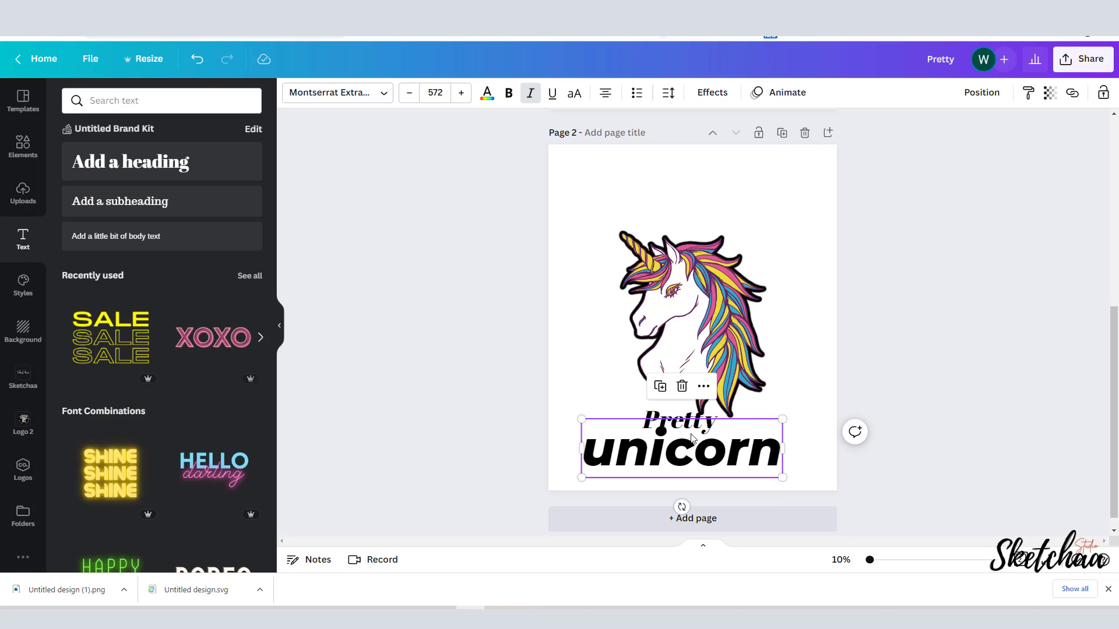
Search the fonts for "mont" and set the "Pretty" text in Montserrat Extra-Bold to match the "unicorn" line
{"action": "left_click", "coordinate": [657, 411]}
{"action": "left_click", "coordinate": [336, 92]}
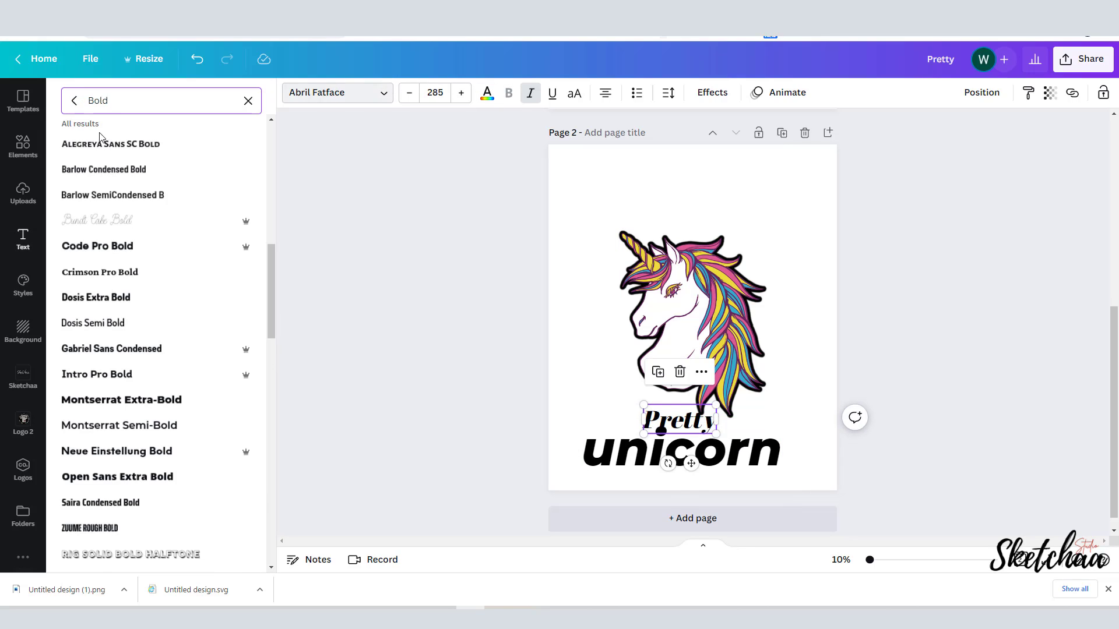
{"action": "scroll", "coordinate": [135, 154], "scroll_direction": "up", "scroll_amount": 5}
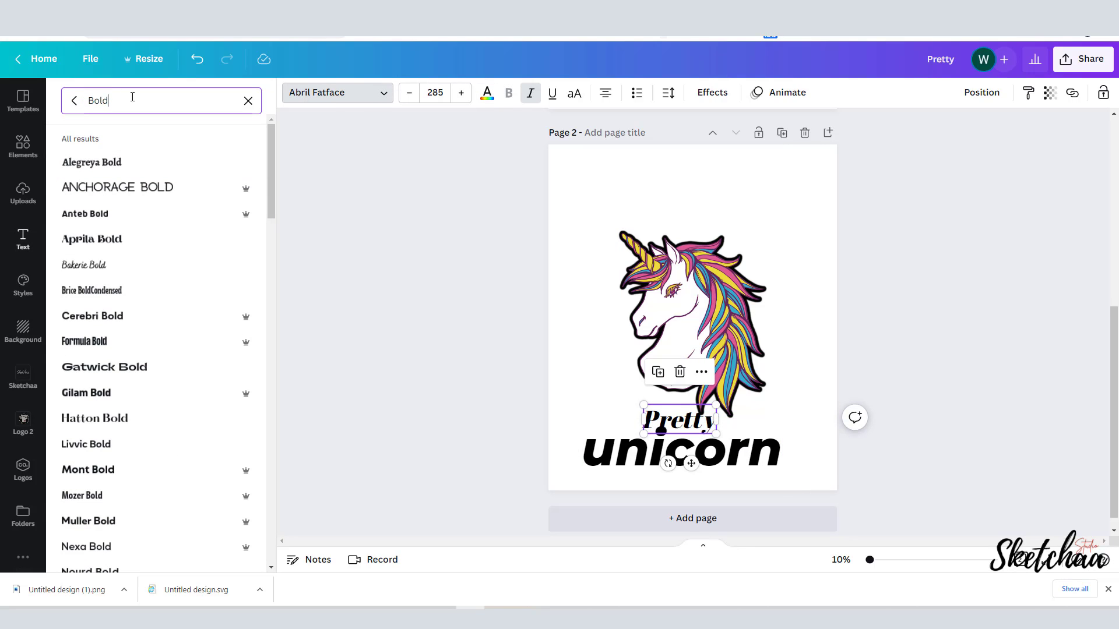
{"action": "type", "text": "mont"}
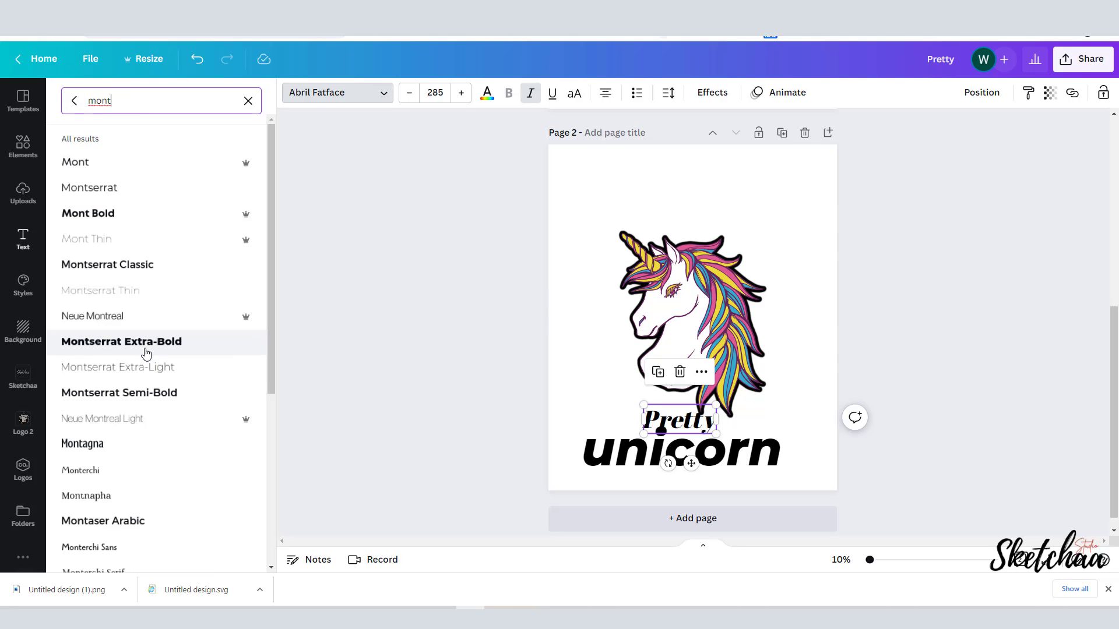
{"action": "left_click", "coordinate": [146, 353]}
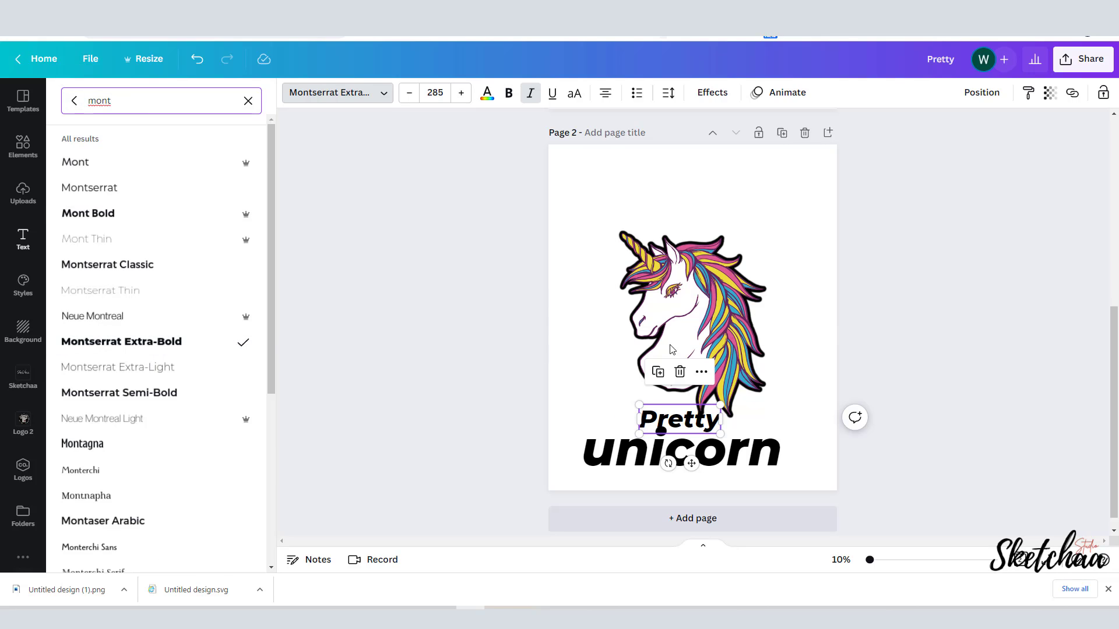
{"action": "left_click", "coordinate": [680, 457]}
{"action": "left_click", "coordinate": [384, 92]}
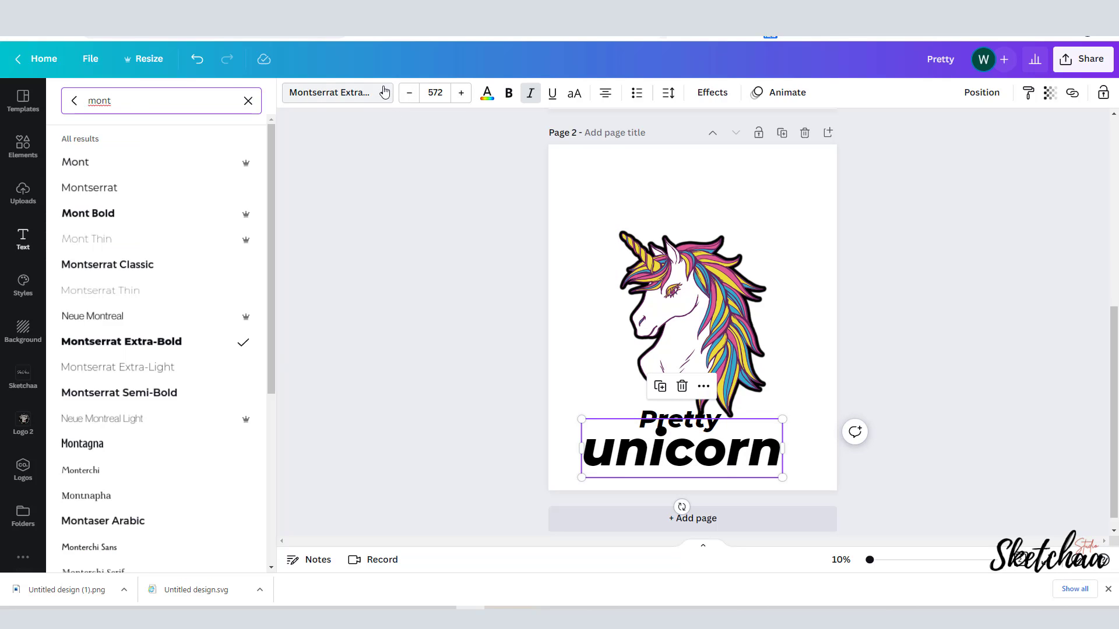
{"action": "left_click", "coordinate": [384, 92]}
Retype the "Pretty" text in capitals as "PRETTY"
{"action": "left_click", "coordinate": [655, 417]}
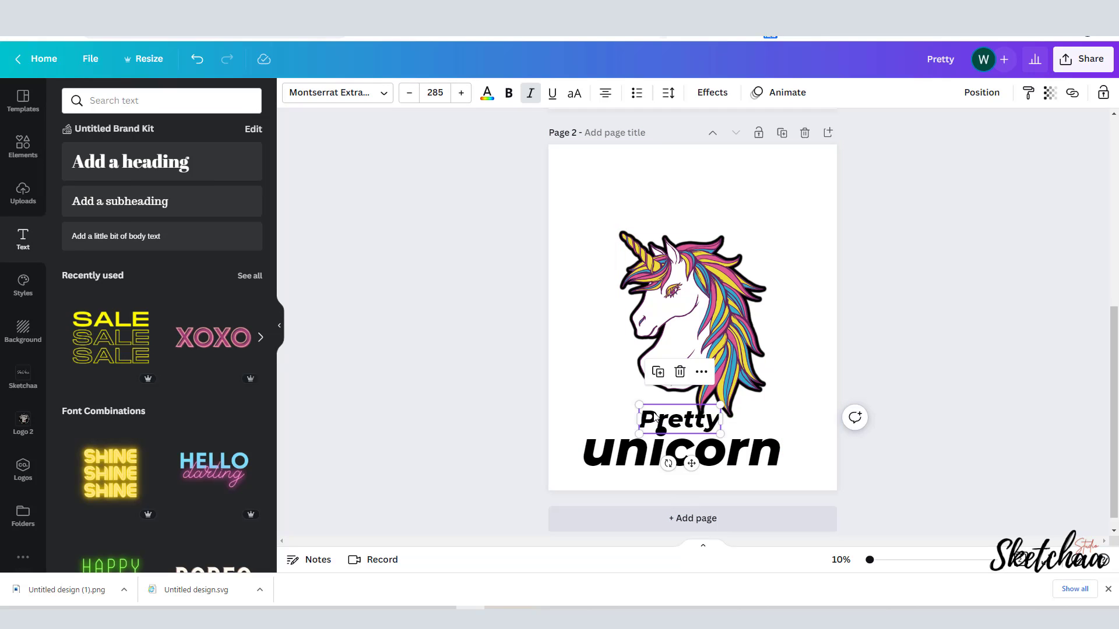
{"action": "double_click", "coordinate": [657, 415]}
{"action": "type", "text": "PRETTY"}
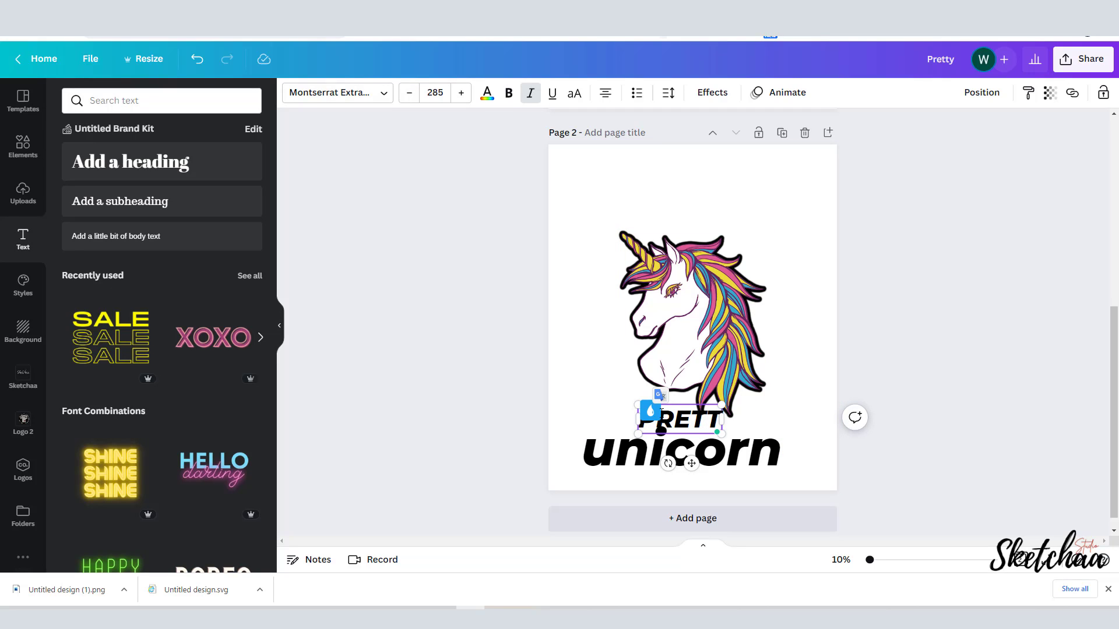
{"action": "left_click", "coordinate": [815, 368]}
Enlarge "PRETTY" to size 359 and place it above the right end of the "unicorn" line
{"action": "left_click", "coordinate": [751, 421]}
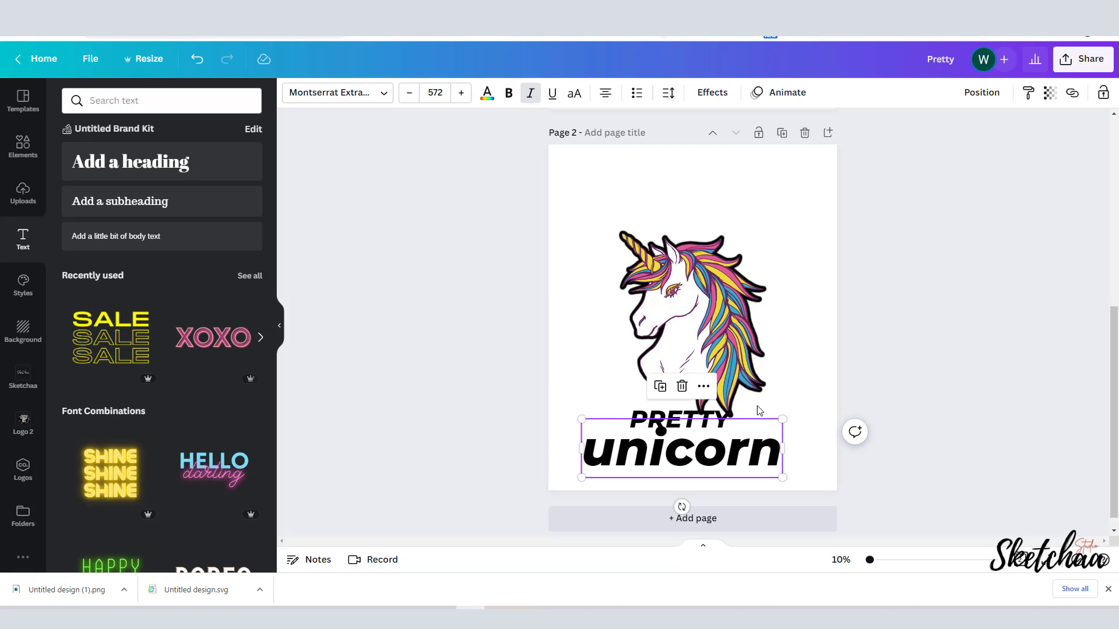
{"action": "left_click", "coordinate": [790, 389]}
{"action": "left_click_drag", "start_coordinate": [718, 414], "coordinate": [768, 399]}
Enlarge the "unicorn" text to size 633 tight under "PRETTY", and move the unicorn illustration up slightly
{"action": "left_click", "coordinate": [770, 458]}
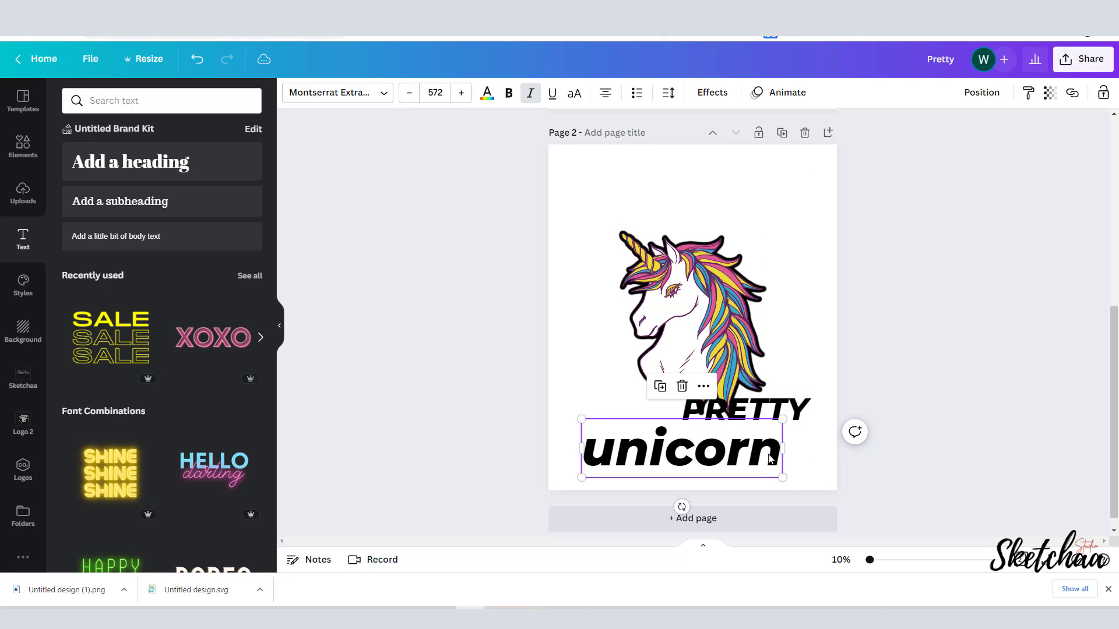
{"action": "left_click_drag", "start_coordinate": [804, 495], "coordinate": [805, 494]}
{"action": "left_click_drag", "start_coordinate": [788, 449], "coordinate": [792, 434]}
{"action": "left_click_drag", "start_coordinate": [711, 332], "coordinate": [711, 317]}
{"action": "left_click", "coordinate": [801, 355]}
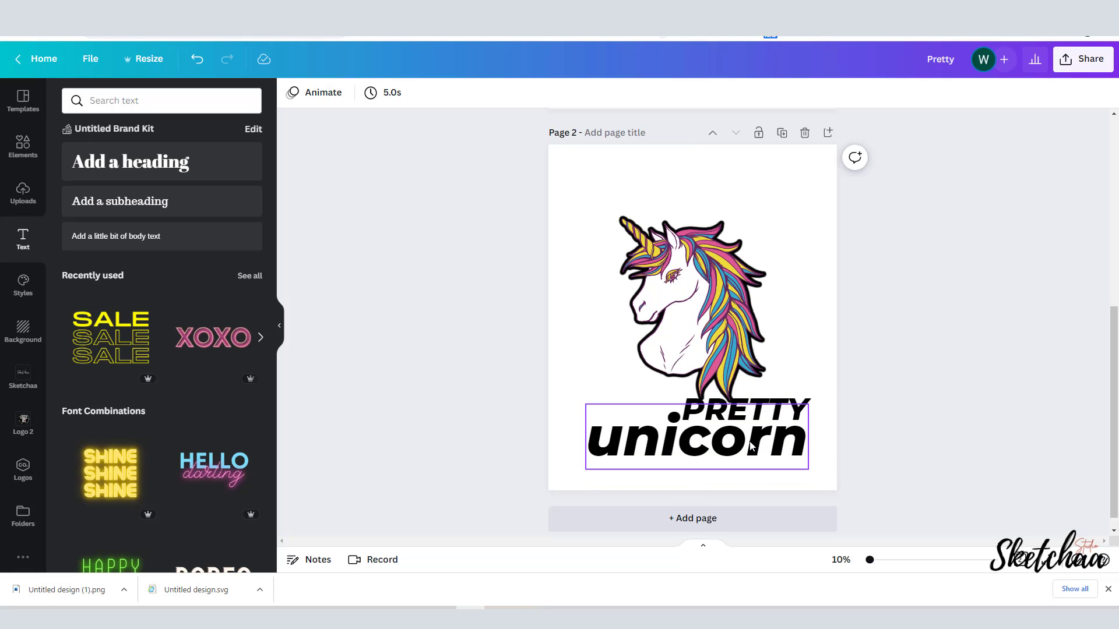
Copy the "unicorn" text above the illustration, change it to "2022" and align it toward the page's right side
{"action": "left_click_drag", "start_coordinate": [752, 447], "coordinate": [739, 188]}
{"action": "double_click", "coordinate": [752, 185]}
{"action": "type", "text": "2022"}
{"action": "left_click", "coordinate": [960, 311]}
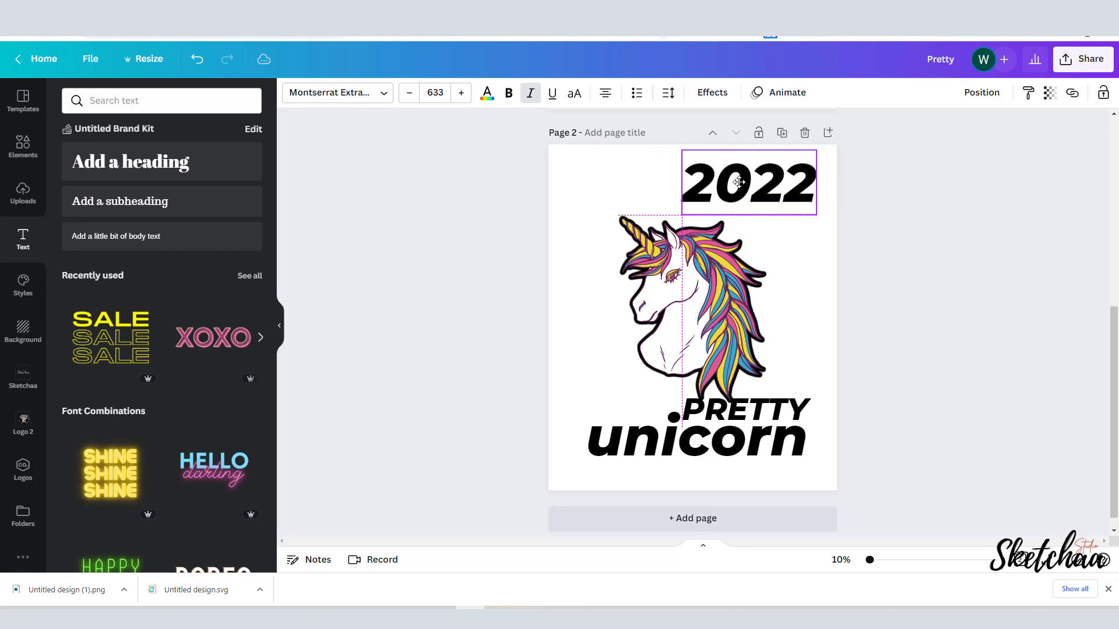
{"action": "left_click", "coordinate": [958, 299]}
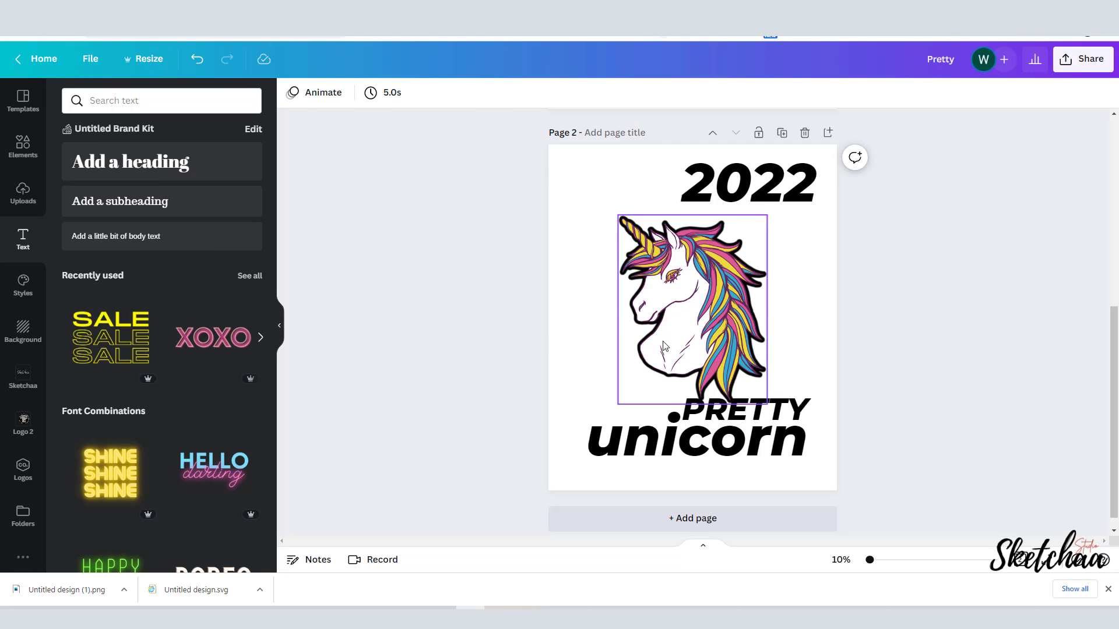
Enlarge the unicorn illustration and layer the "PRETTY" text behind its mane
{"action": "left_click", "coordinate": [638, 378]}
{"action": "left_click_drag", "start_coordinate": [612, 417], "coordinate": [600, 429]}
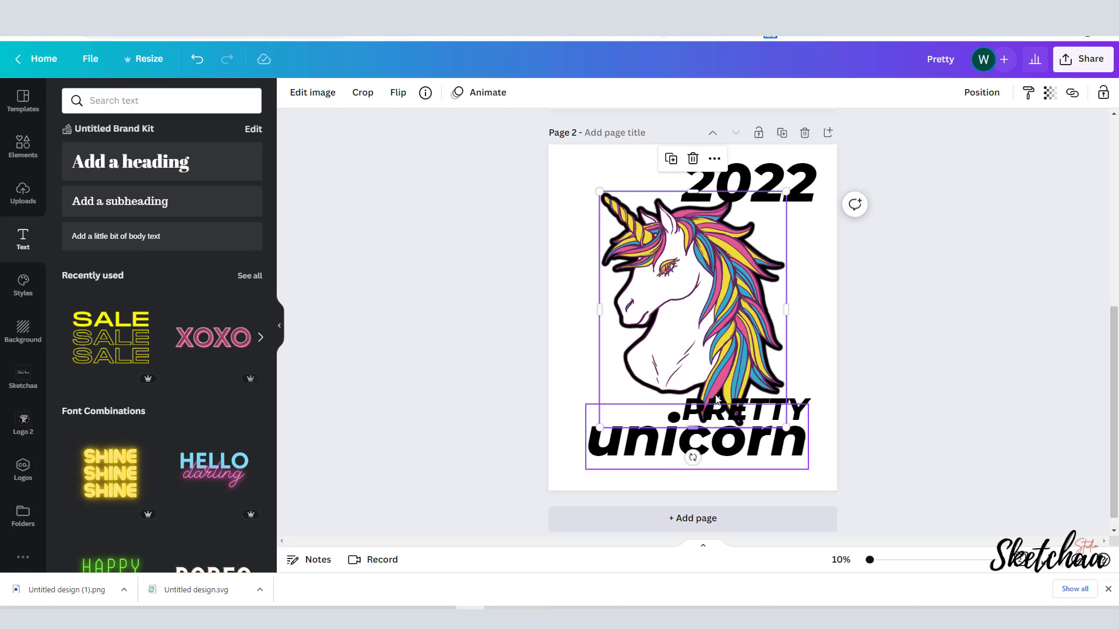
{"action": "left_click", "coordinate": [770, 410]}
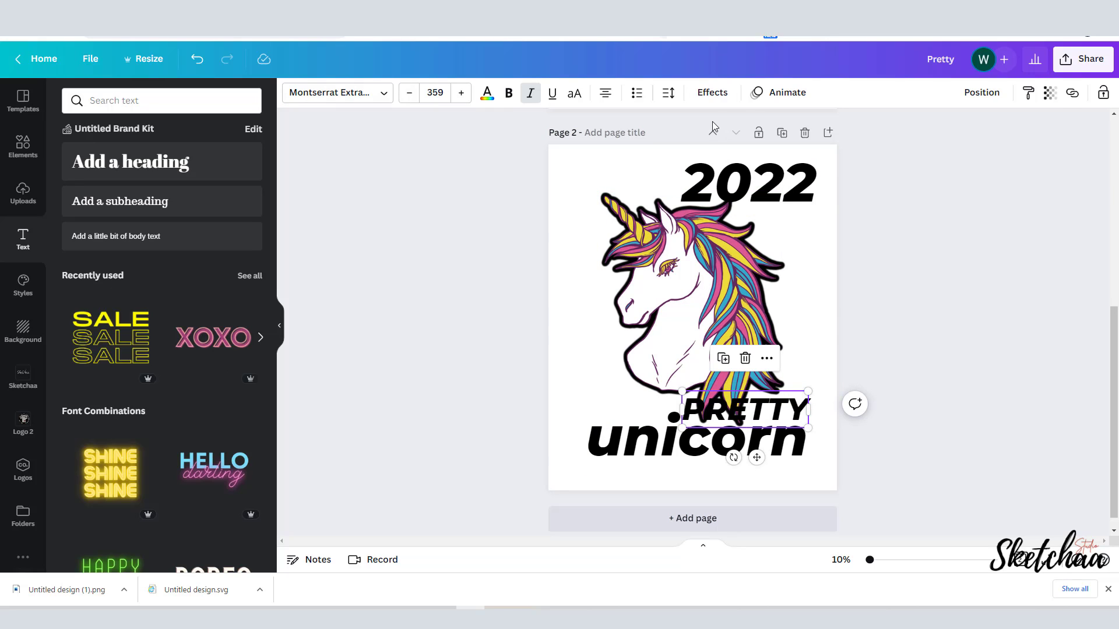
{"action": "left_click", "coordinate": [981, 92]}
{"action": "left_click", "coordinate": [937, 130]}
{"action": "left_click", "coordinate": [947, 380]}
{"action": "left_click", "coordinate": [944, 382]}
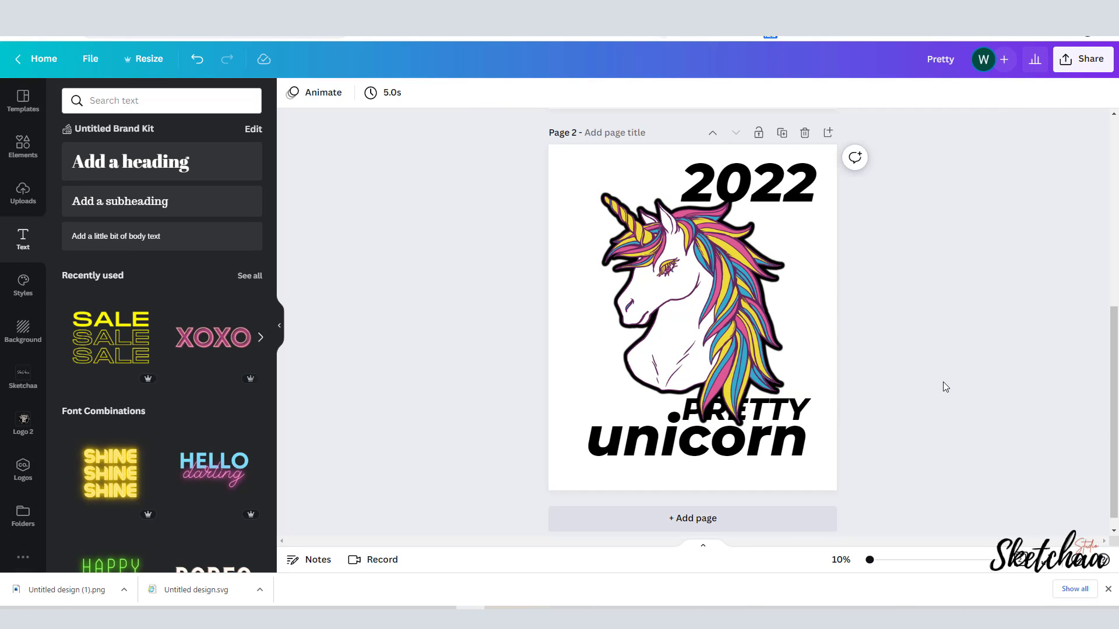
Shift the unicorn illustration slightly right and nudge the "unicorn" text slightly down
{"action": "left_click_drag", "start_coordinate": [754, 333], "coordinate": [764, 333]}
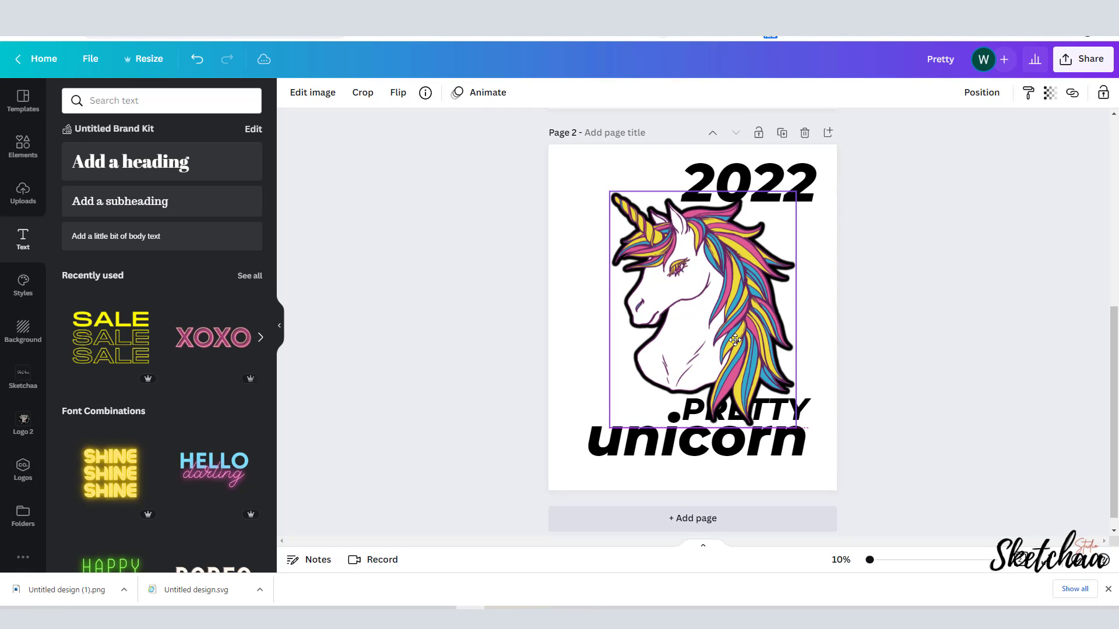
{"action": "left_click", "coordinate": [925, 346]}
{"action": "left_click_drag", "start_coordinate": [800, 438], "coordinate": [801, 444]}
{"action": "left_click", "coordinate": [956, 407]}
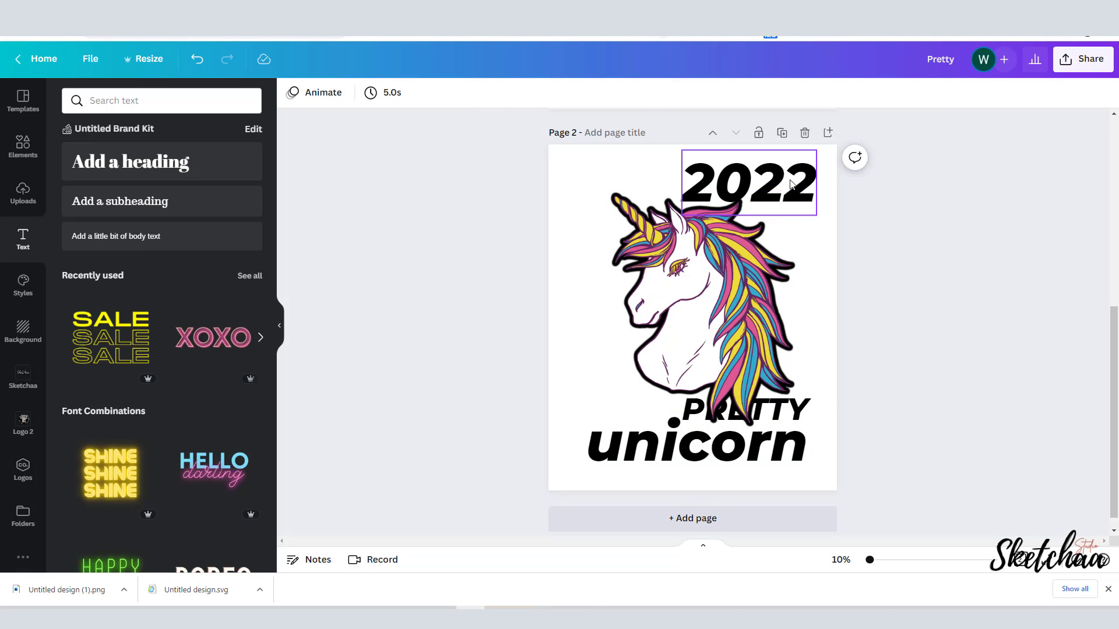
Duplicate the "2022" text, change the copy to non-italic "XXX", and stand it vertically over the unicorn's horn
{"action": "left_click_drag", "start_coordinate": [793, 183], "coordinate": [764, 192]}
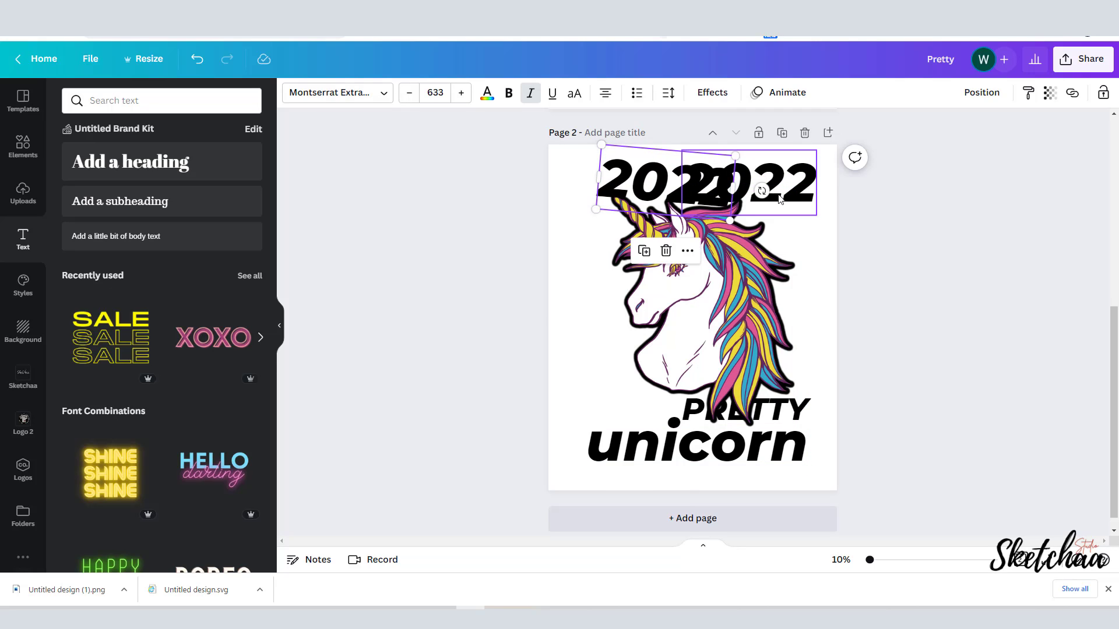
{"action": "key", "text": "ctrl+z"}
{"action": "double_click", "coordinate": [634, 193]}
{"action": "type", "text": "XXX"}
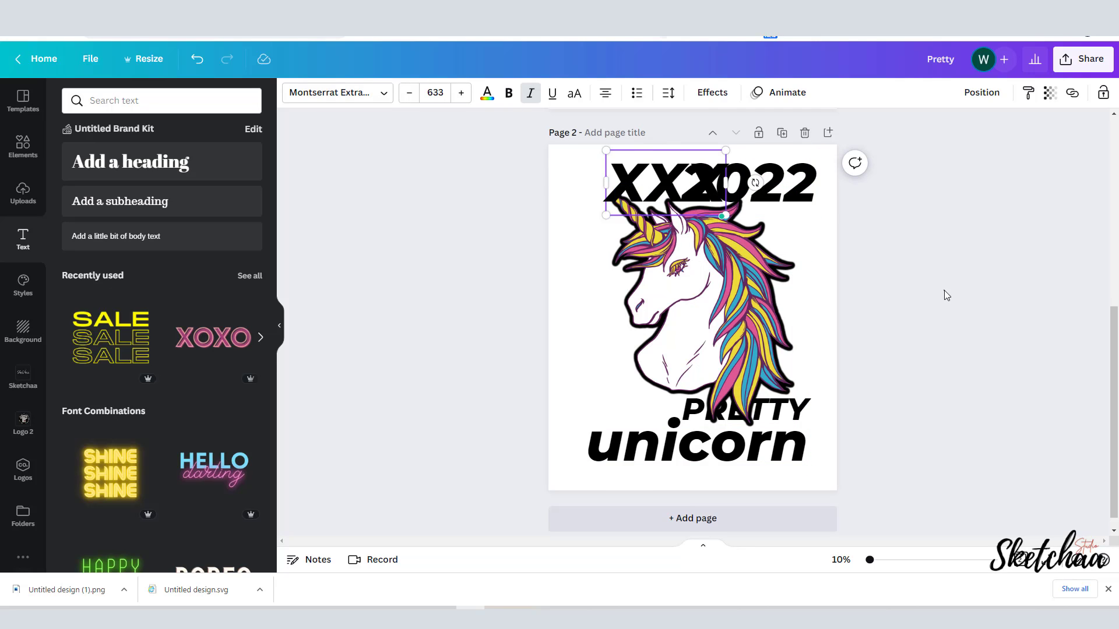
{"action": "key", "text": "Escape"}
{"action": "left_click_drag", "start_coordinate": [733, 183], "coordinate": [645, 287]}
{"action": "left_click_drag", "start_coordinate": [649, 168], "coordinate": [628, 206]}
Move "2022" left next to the vertical "XXX" and apply the Hollow text effect to it
{"action": "left_click_drag", "start_coordinate": [801, 173], "coordinate": [768, 174]}
{"action": "left_click", "coordinate": [712, 93]}
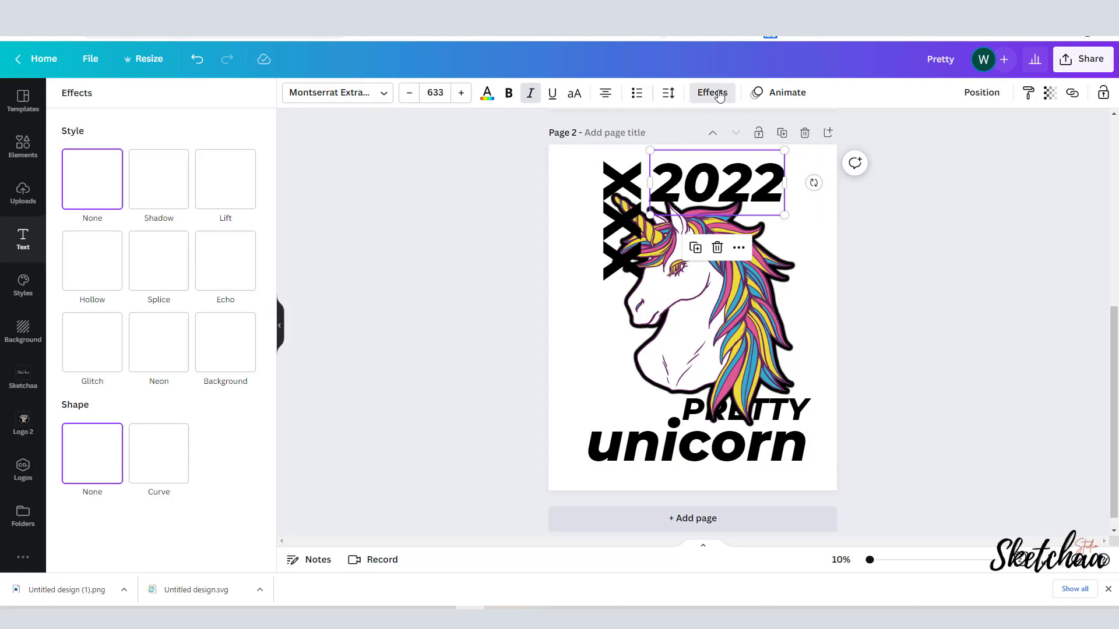
{"action": "left_click", "coordinate": [96, 268]}
{"action": "left_click", "coordinate": [474, 263]}
Send the vertical "XXX" text behind the unicorn illustration and recolour it pink
{"action": "left_click", "coordinate": [621, 181]}
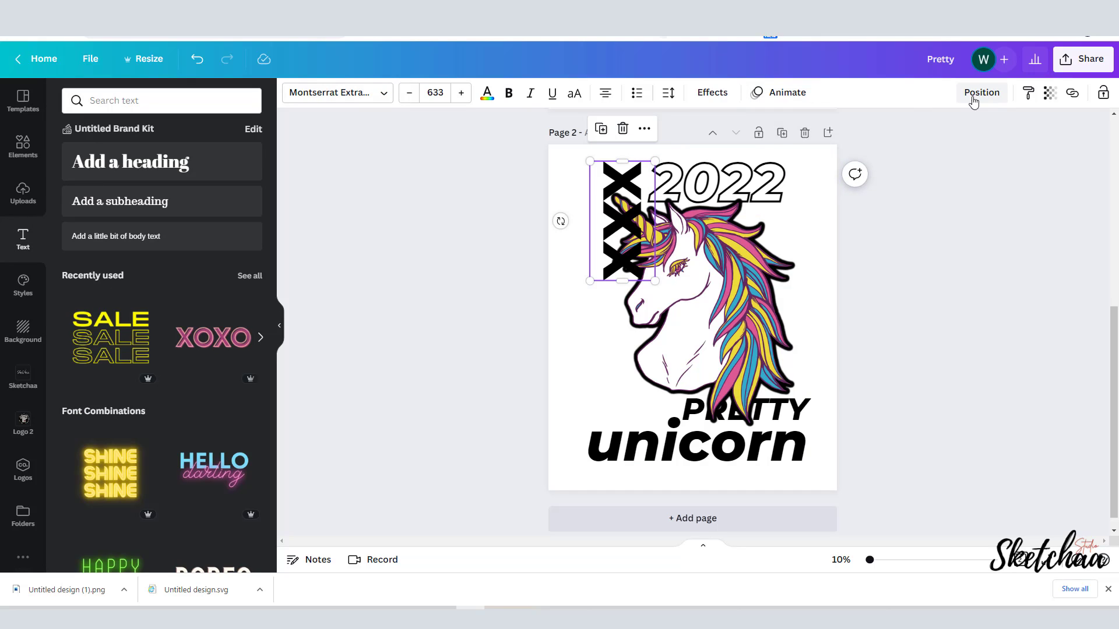
{"action": "left_click", "coordinate": [981, 92]}
{"action": "left_click", "coordinate": [843, 366]}
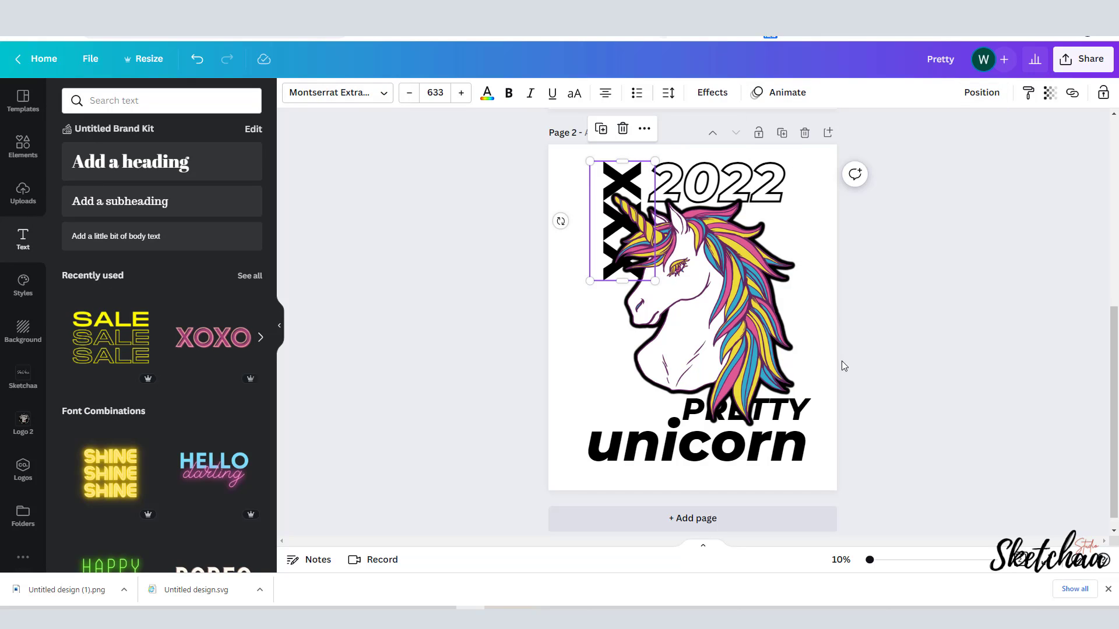
{"action": "left_click", "coordinate": [487, 93]}
{"action": "left_click", "coordinate": [213, 158]}
{"action": "left_click", "coordinate": [980, 285]}
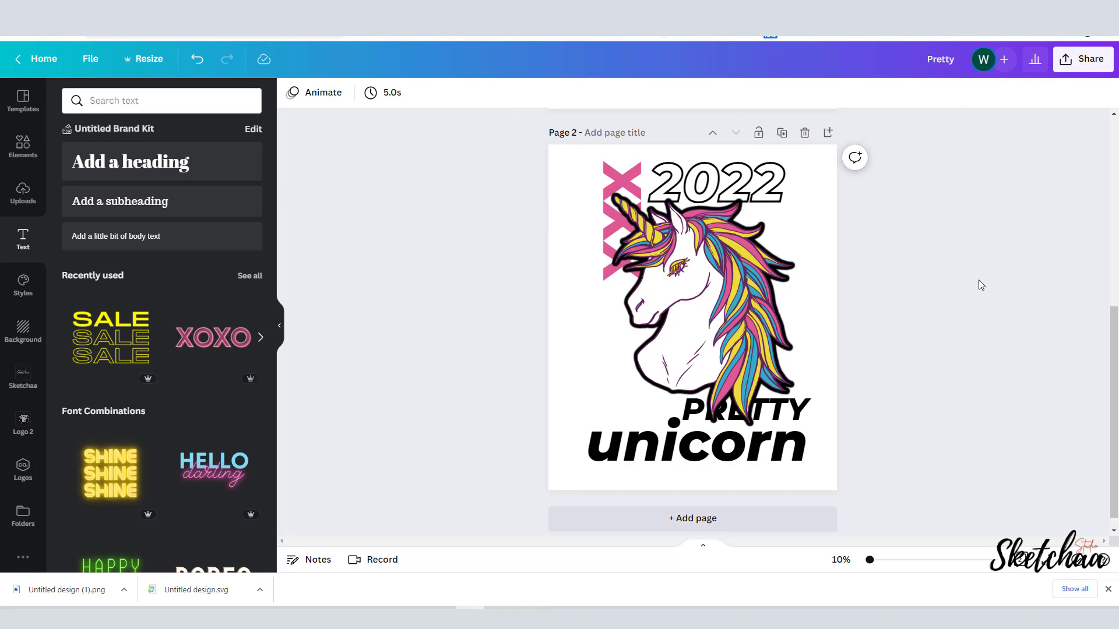
Set the background of page 2 to black
{"action": "left_click", "coordinate": [832, 427]}
{"action": "left_click", "coordinate": [292, 93]}
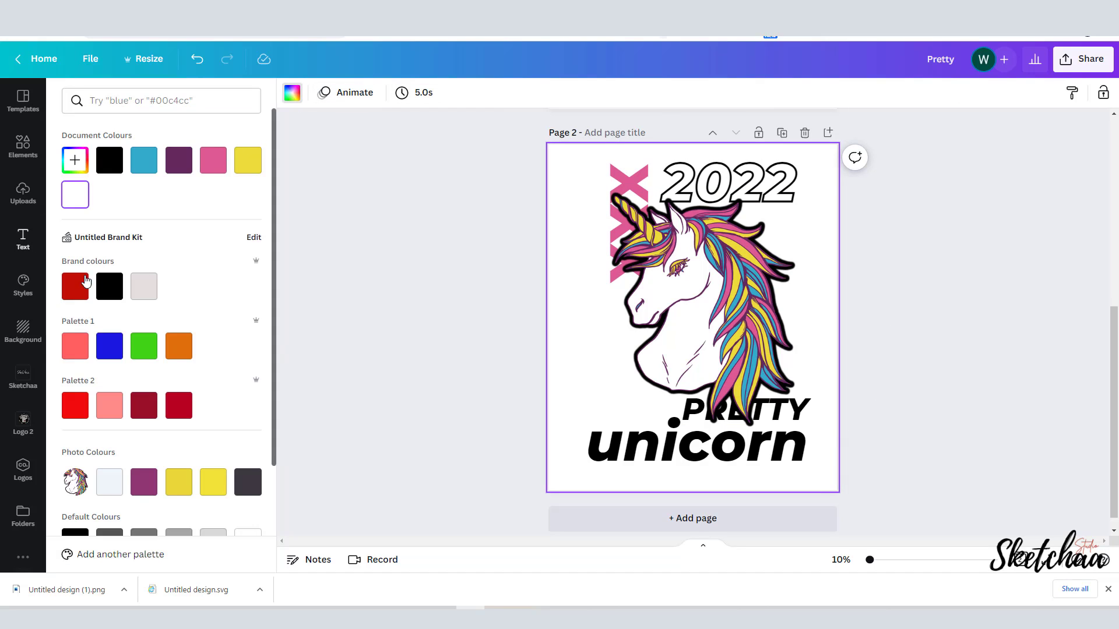
{"action": "left_click", "coordinate": [109, 286]}
Recolour the hollow "2022" text white
{"action": "left_click", "coordinate": [796, 198]}
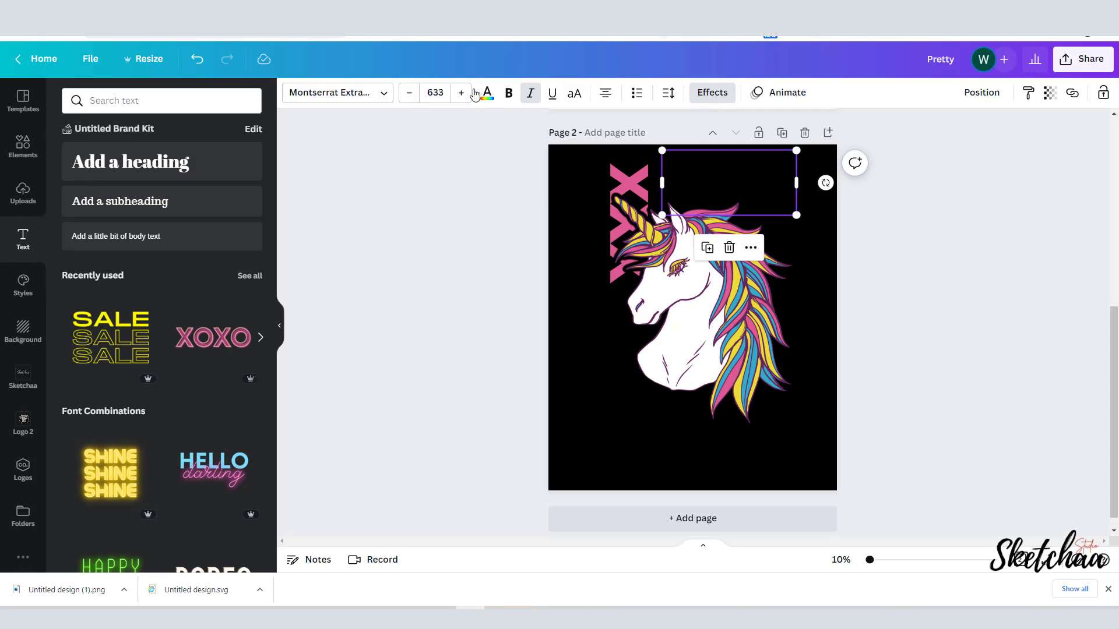
{"action": "left_click", "coordinate": [486, 93]}
{"action": "left_click", "coordinate": [82, 199]}
{"action": "left_click", "coordinate": [386, 240]}
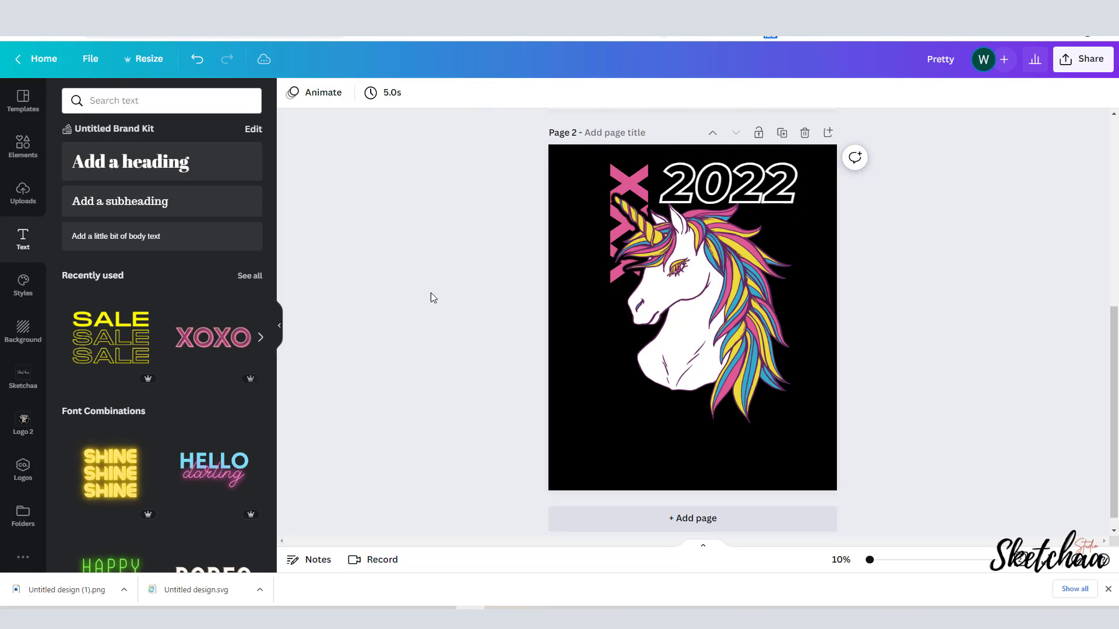
Recolour the "unicorn" and "PRETTY" texts white
{"action": "left_click", "coordinate": [721, 444]}
{"action": "left_click", "coordinate": [487, 93]}
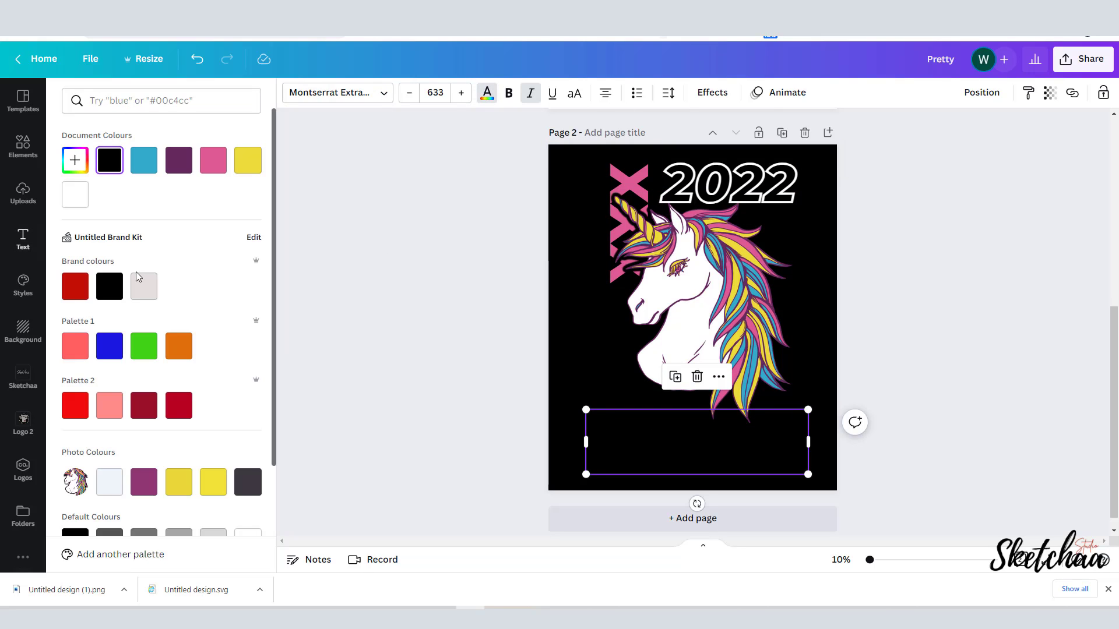
{"action": "left_click", "coordinate": [77, 195]}
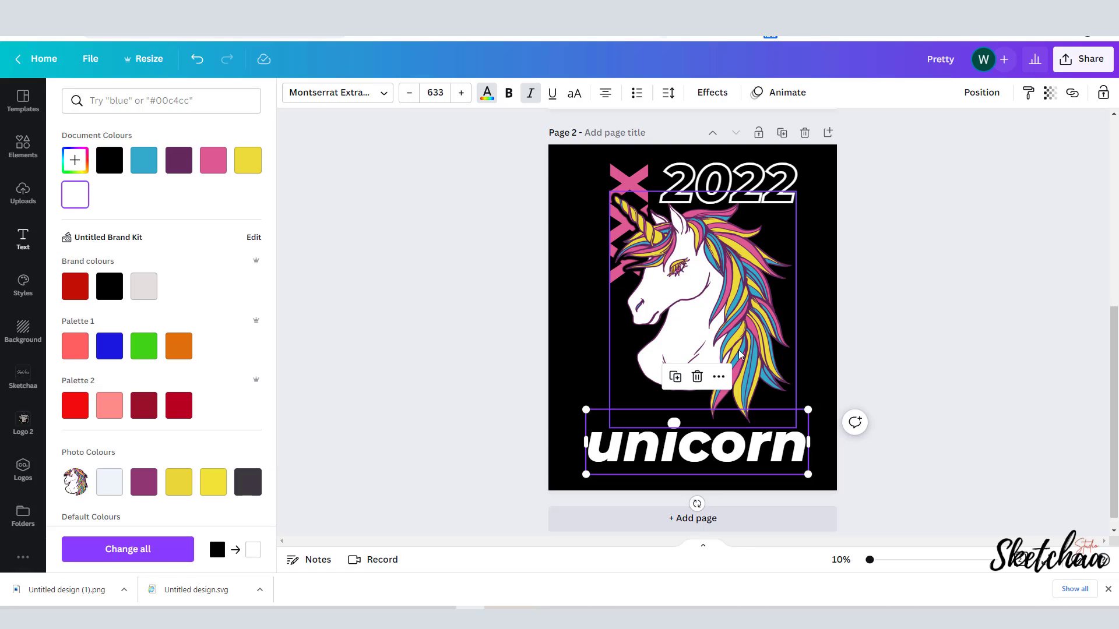
{"action": "left_click", "coordinate": [781, 400]}
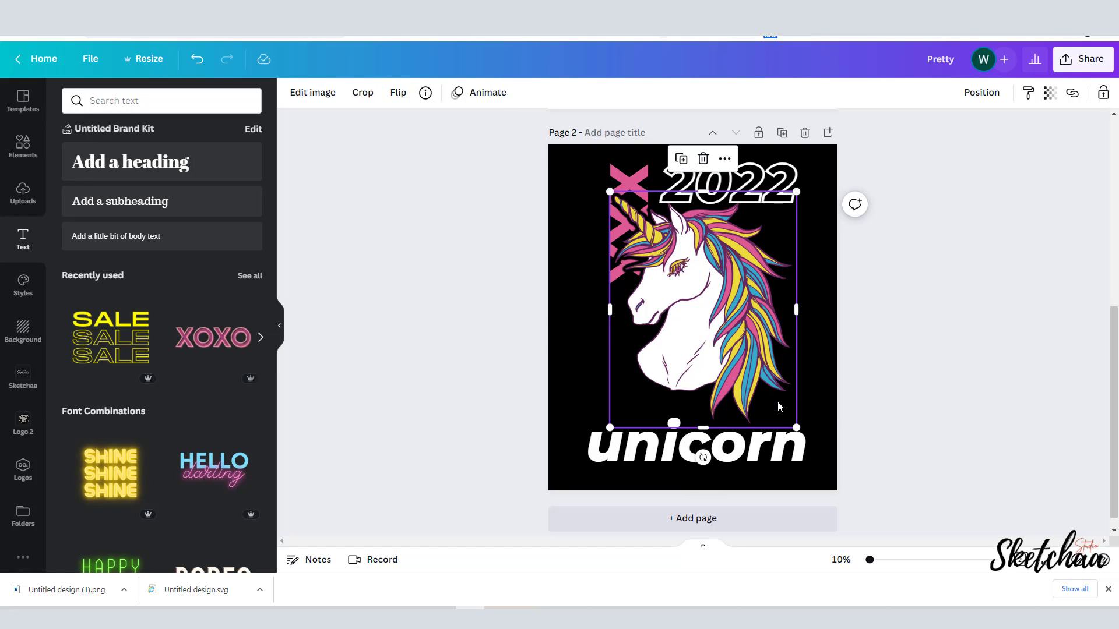
{"action": "left_click", "coordinate": [778, 406]}
{"action": "left_click", "coordinate": [486, 95]}
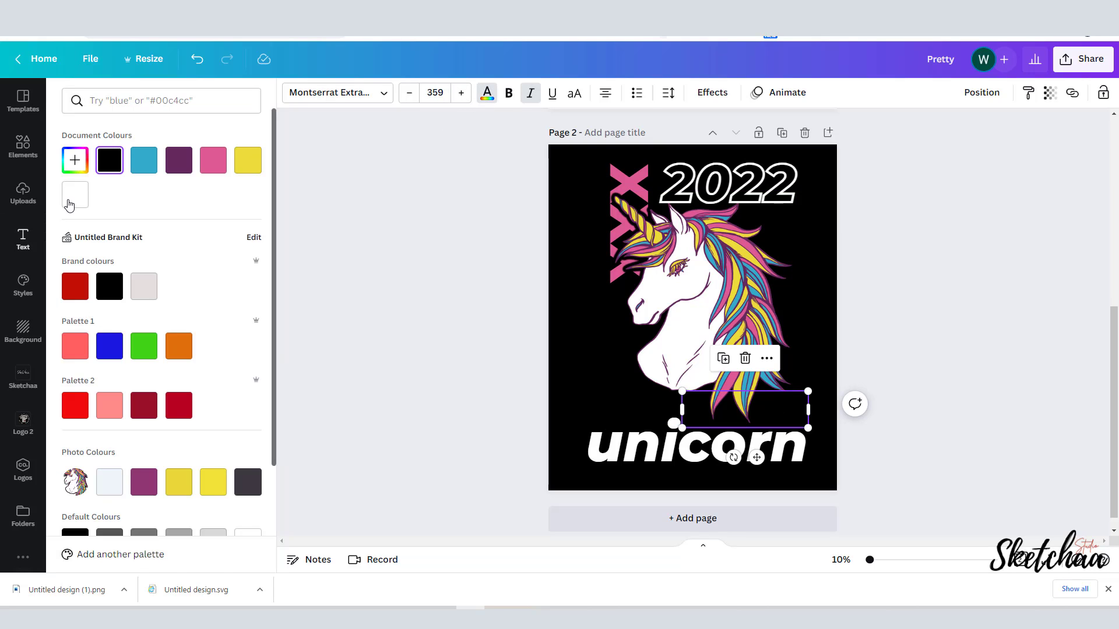
{"action": "left_click", "coordinate": [69, 205]}
{"action": "left_click", "coordinate": [434, 218]}
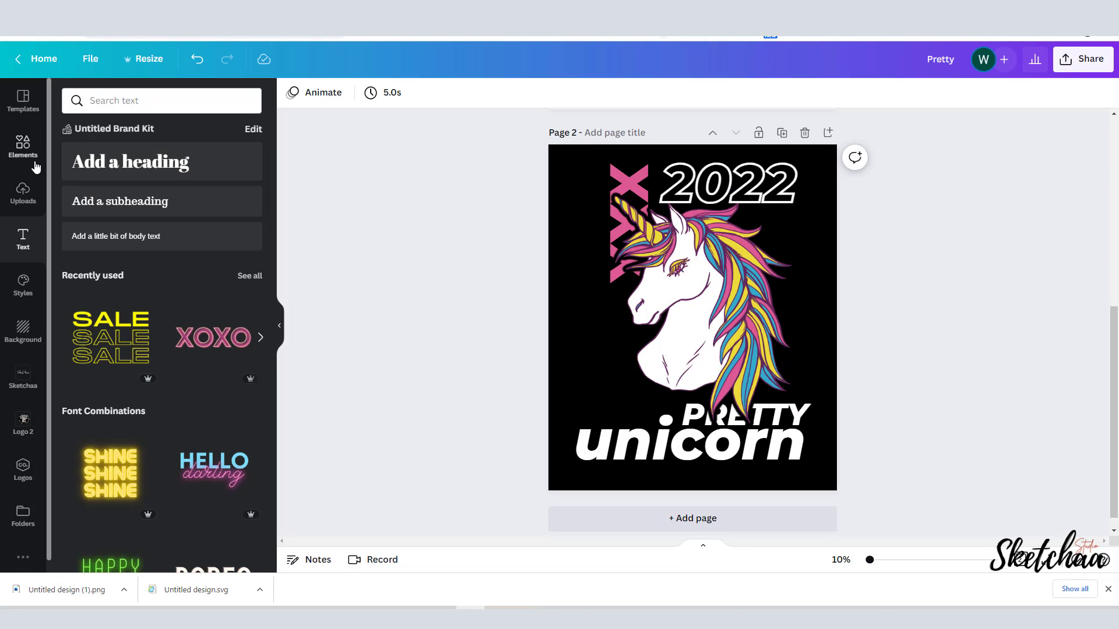
Search the graphics for "trademark" and add the thin circled R symbol to the page
{"action": "left_click", "coordinate": [30, 153]}
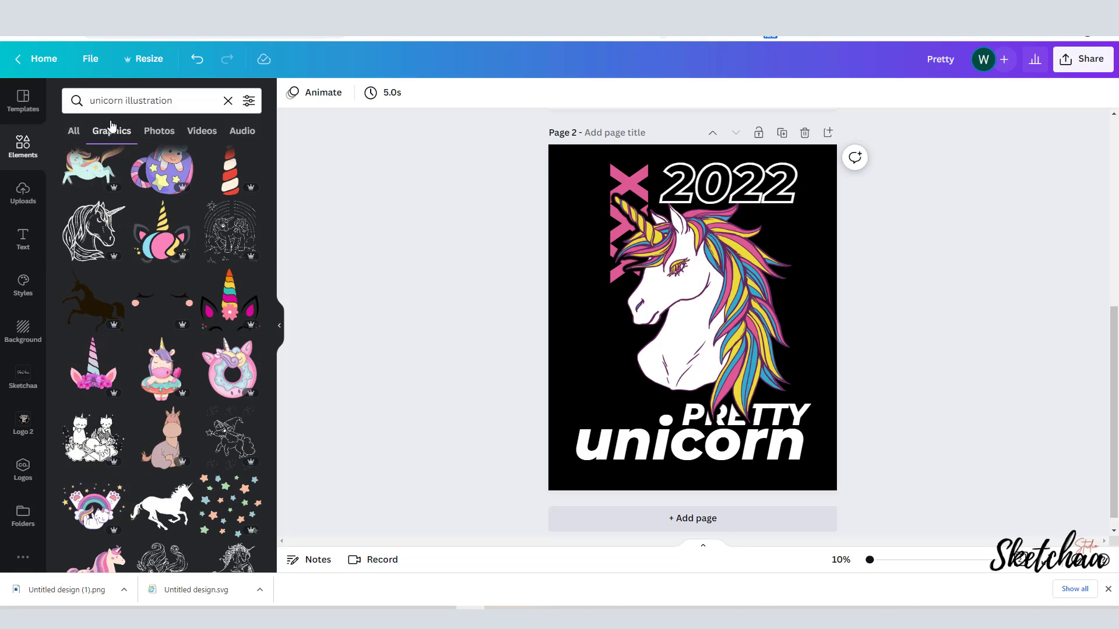
{"action": "type", "text": "trademark"}
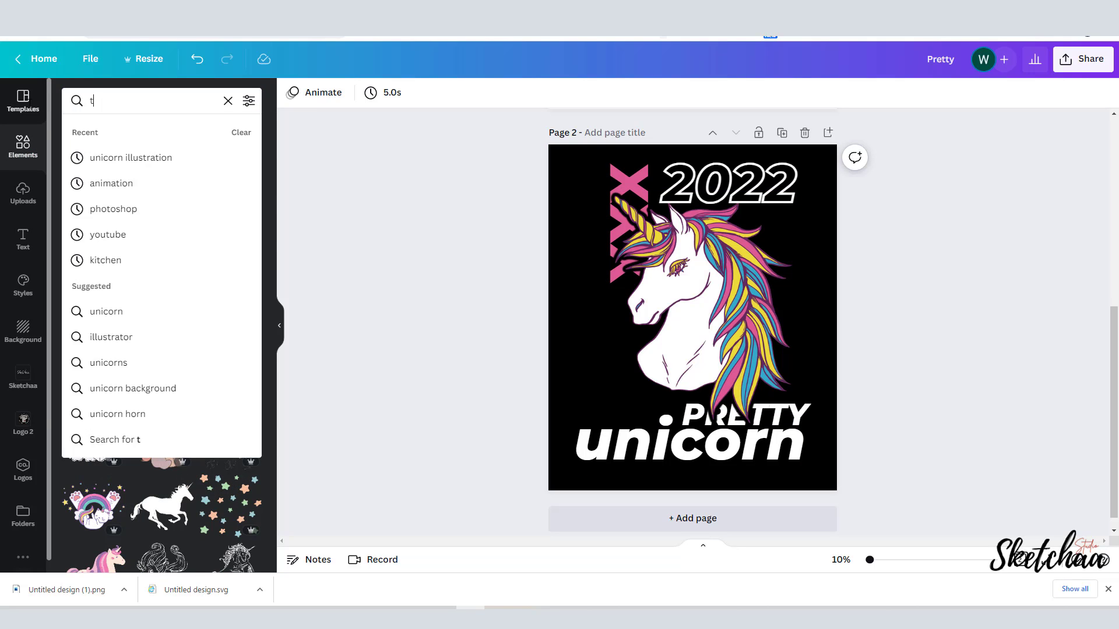
{"action": "key", "text": "Return"}
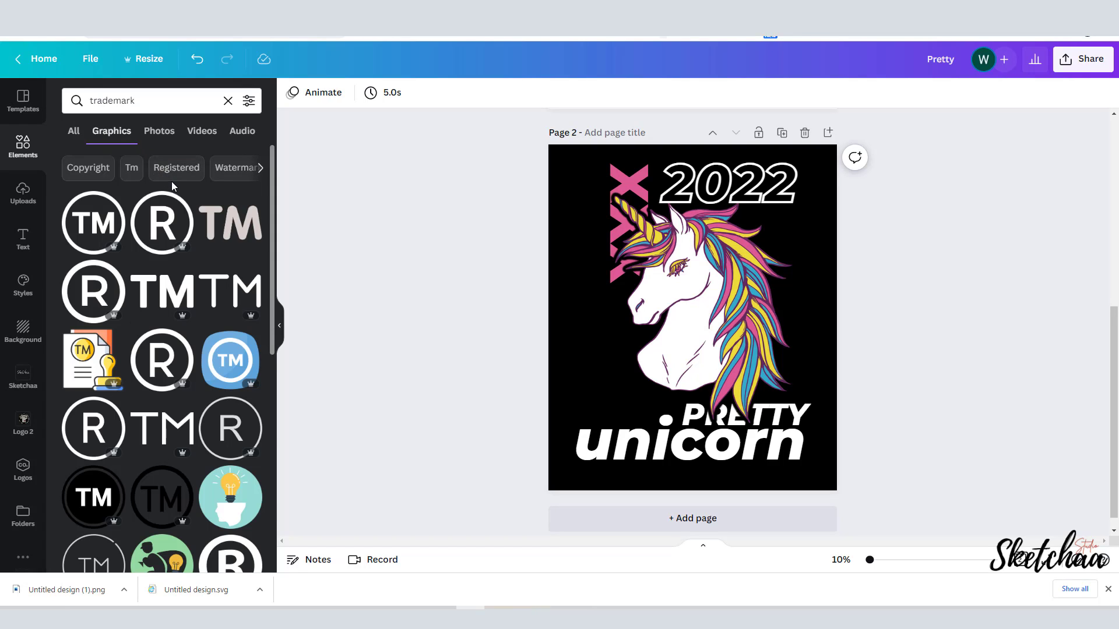
{"action": "scroll", "coordinate": [171, 180], "scroll_direction": "down", "scroll_amount": 2}
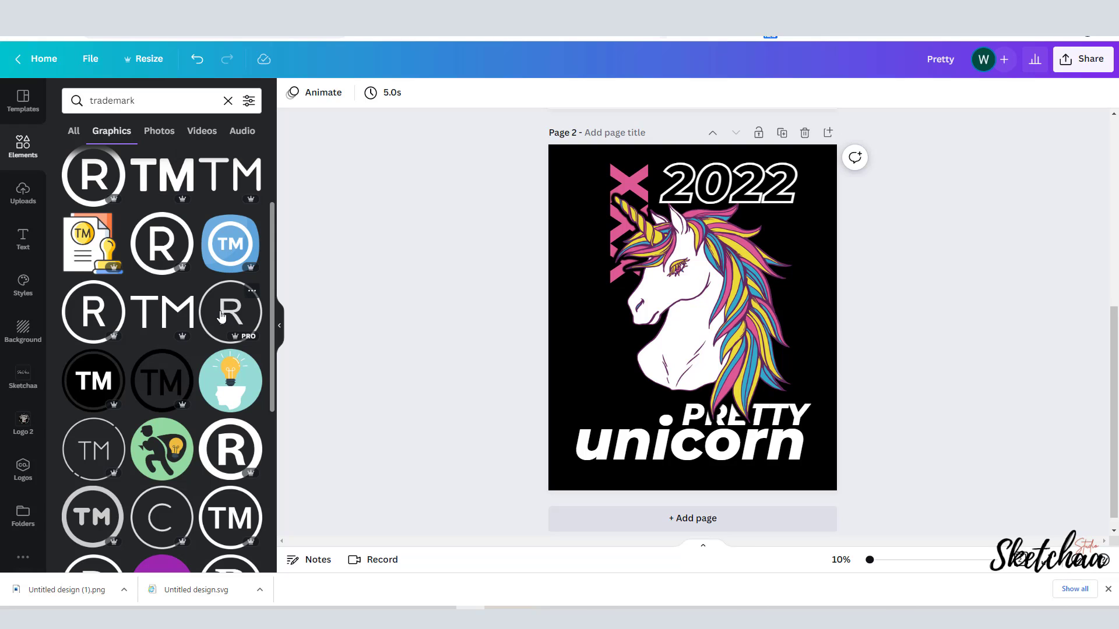
{"action": "left_click", "coordinate": [124, 312]}
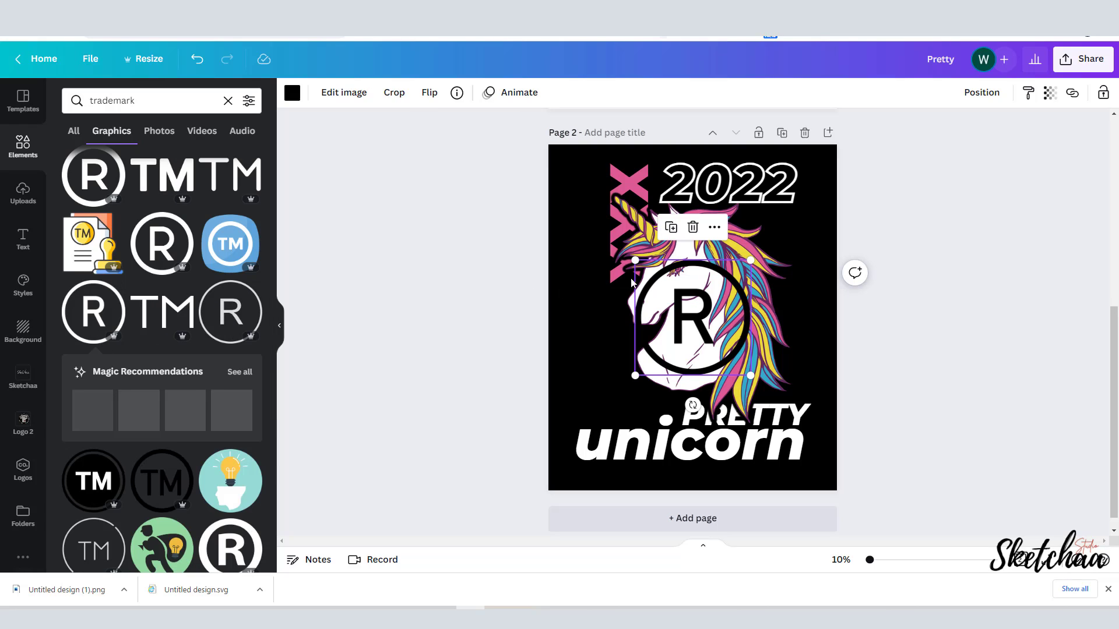
Shrink the circled R symbol, recolour it white and place it below the end of the "unicorn" text
{"action": "left_click_drag", "start_coordinate": [750, 260], "coordinate": [681, 329]}
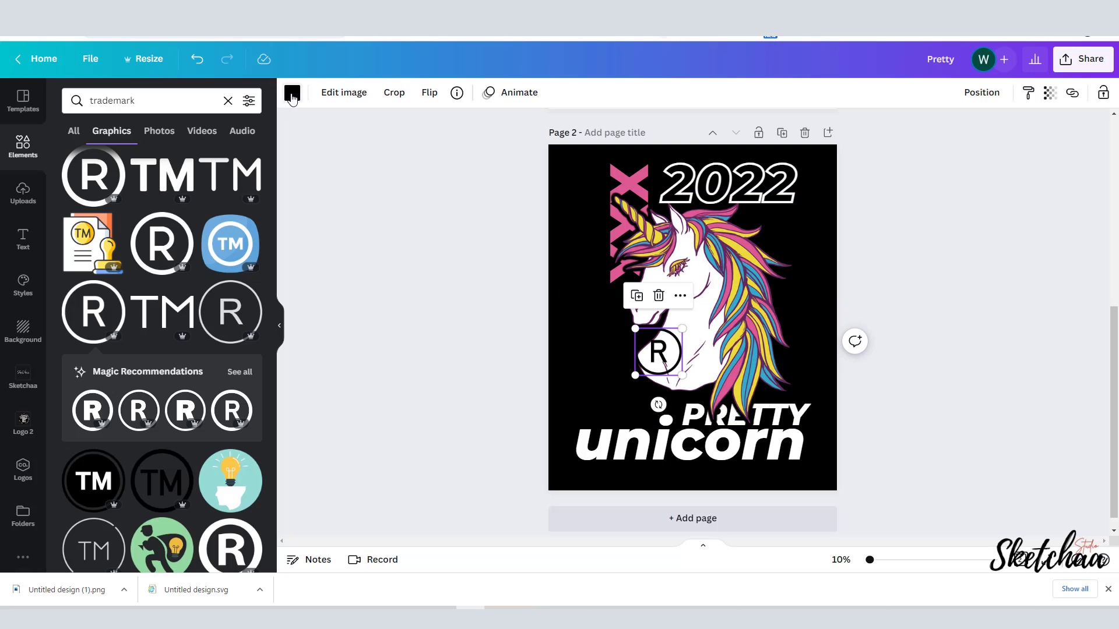
{"action": "left_click", "coordinate": [292, 93]}
{"action": "left_click", "coordinate": [75, 194]}
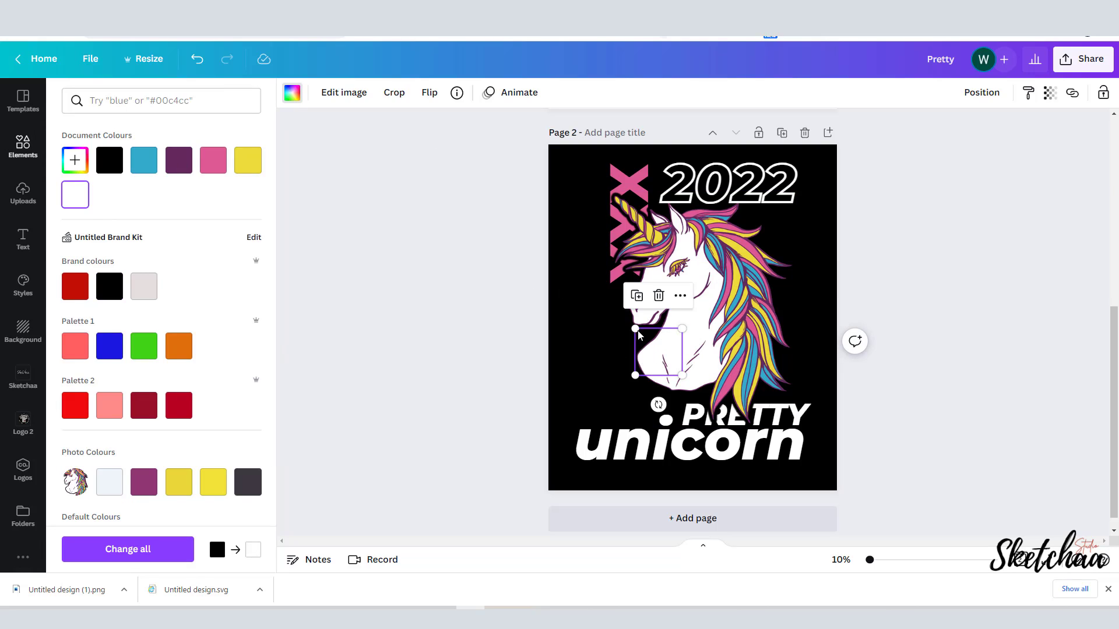
{"action": "left_click_drag", "start_coordinate": [649, 346], "coordinate": [658, 352]}
{"action": "left_click_drag", "start_coordinate": [678, 405], "coordinate": [773, 518]}
Search the graphics for "intersected circles" and add the two overlapping circles with the striped centre
{"action": "left_click", "coordinate": [19, 154]}
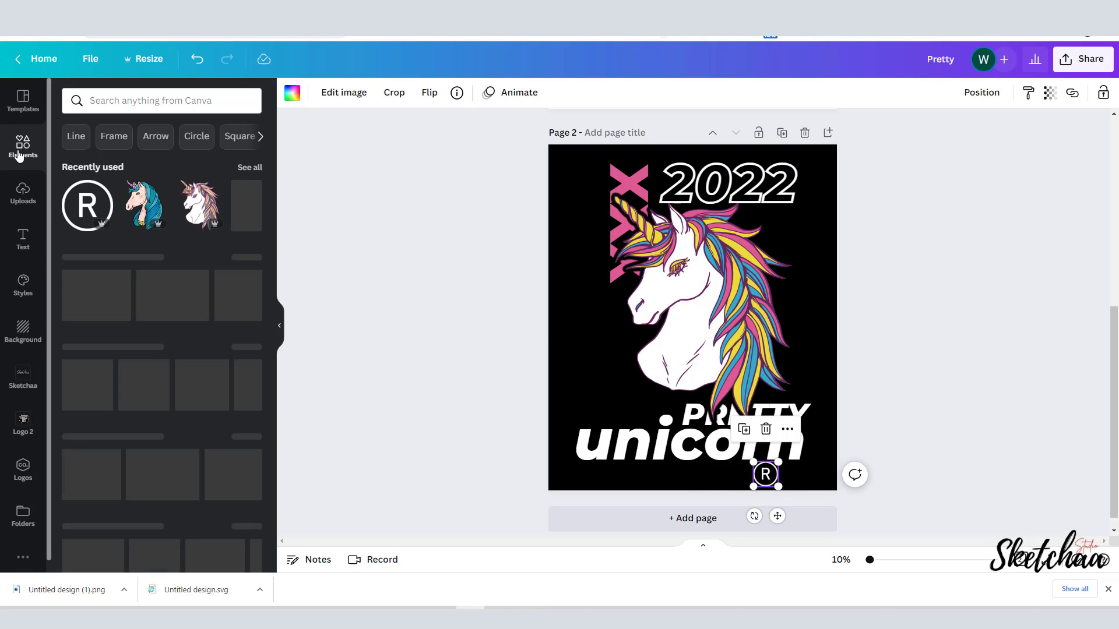
{"action": "left_click", "coordinate": [117, 102]}
{"action": "left_click", "coordinate": [97, 157]}
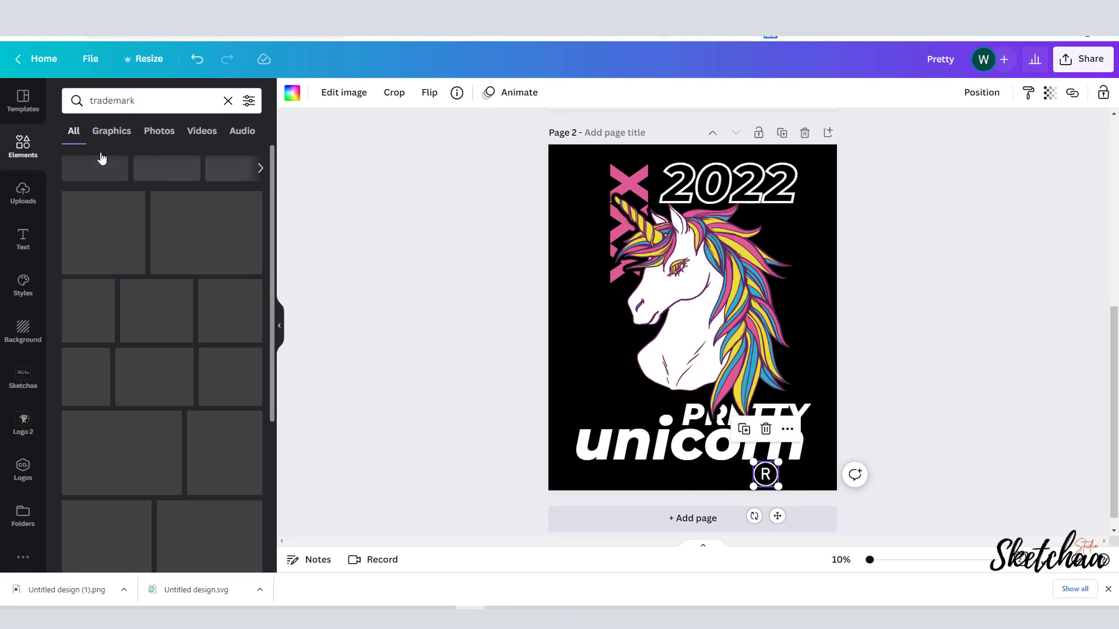
{"action": "left_click", "coordinate": [91, 110]}
{"action": "type", "text": "inter"}
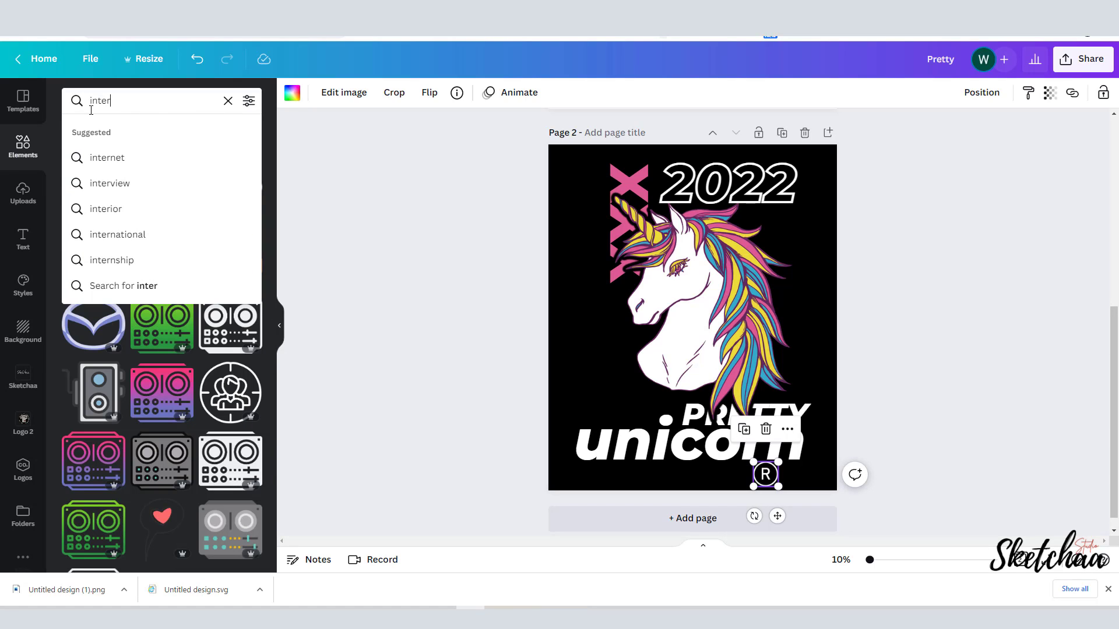
{"action": "type", "text": "sected circles"}
{"action": "key", "text": "Return"}
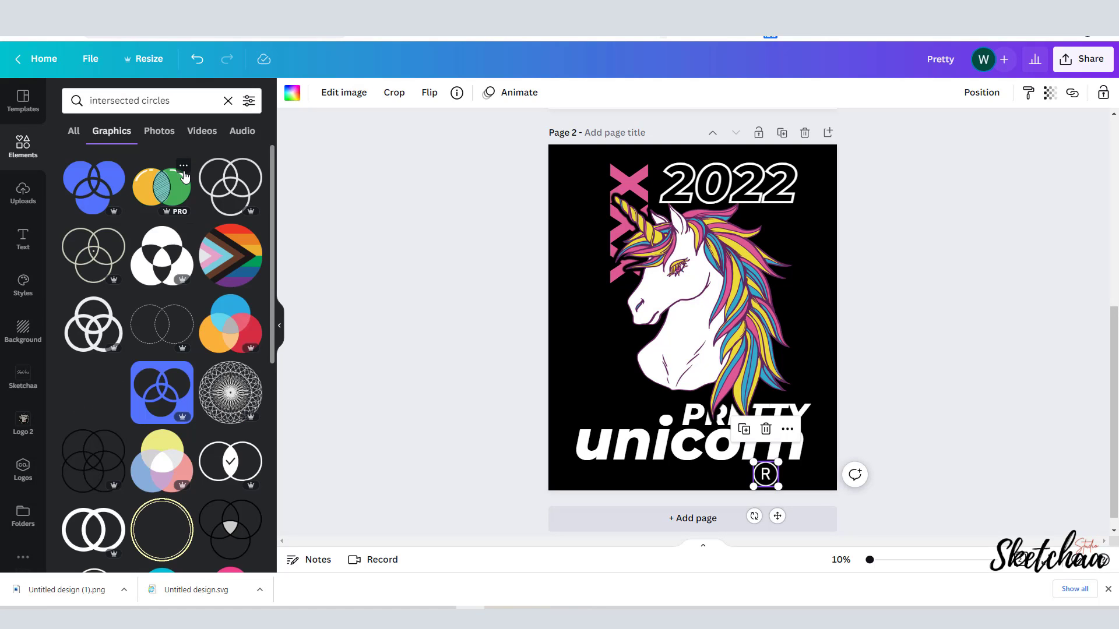
{"action": "scroll", "coordinate": [183, 175], "scroll_direction": "down", "scroll_amount": 10}
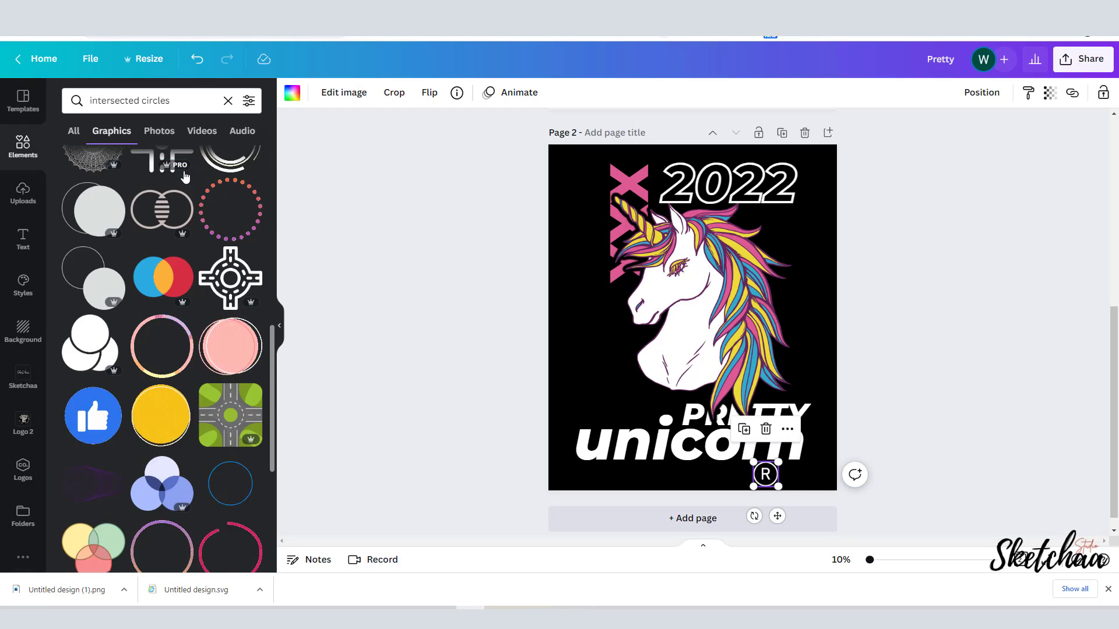
{"action": "double_click", "coordinate": [647, 325]}
Shrink the intersected circles graphic and place it to the left of the circled R symbol
{"action": "left_click_drag", "start_coordinate": [659, 325], "coordinate": [659, 424]}
{"action": "left_click_drag", "start_coordinate": [750, 380], "coordinate": [725, 472]}
{"action": "key", "text": "ctrl+z"}
{"action": "left_click", "coordinate": [726, 468]}
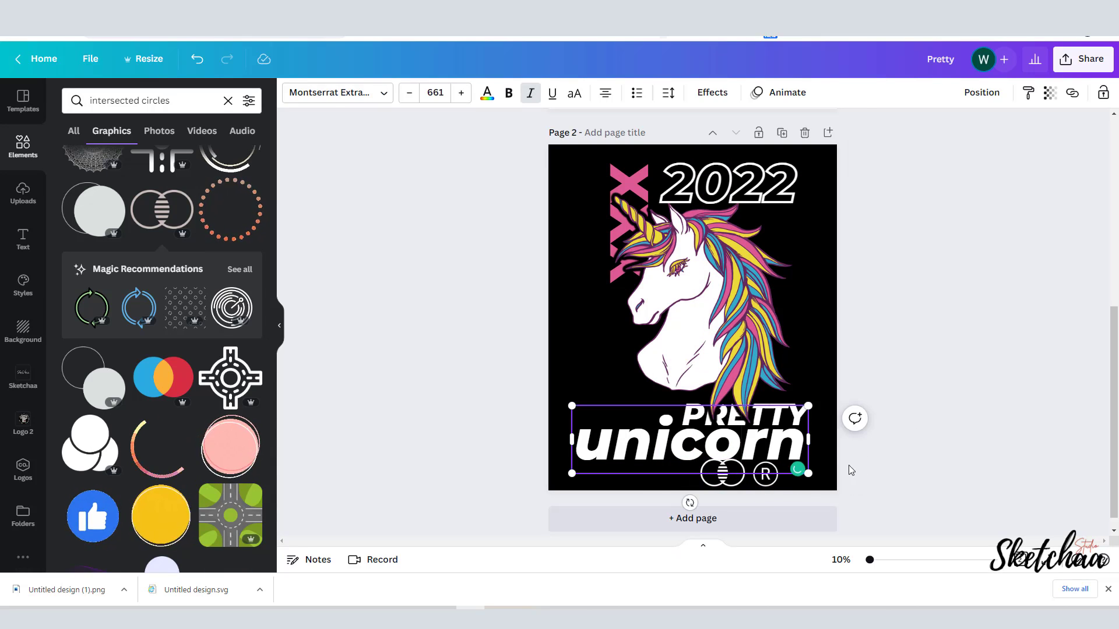
{"action": "left_click", "coordinate": [849, 470]}
{"action": "left_click", "coordinate": [716, 487]}
{"action": "left_click", "coordinate": [912, 463]}
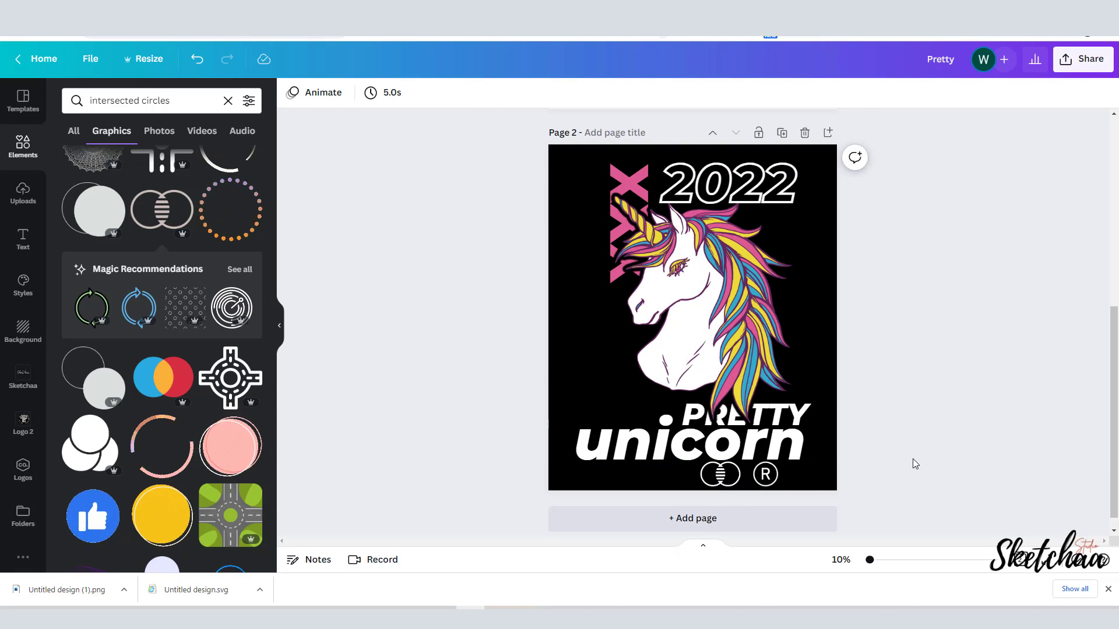
Search the graphics for "iso" and add the ISO label with the rectangular frame
{"action": "left_click_drag", "start_coordinate": [172, 101], "coordinate": [46, 108]}
{"action": "type", "text": "iso"}
{"action": "key", "text": "Return"}
{"action": "scroll", "coordinate": [127, 195], "scroll_direction": "down", "scroll_amount": 10}
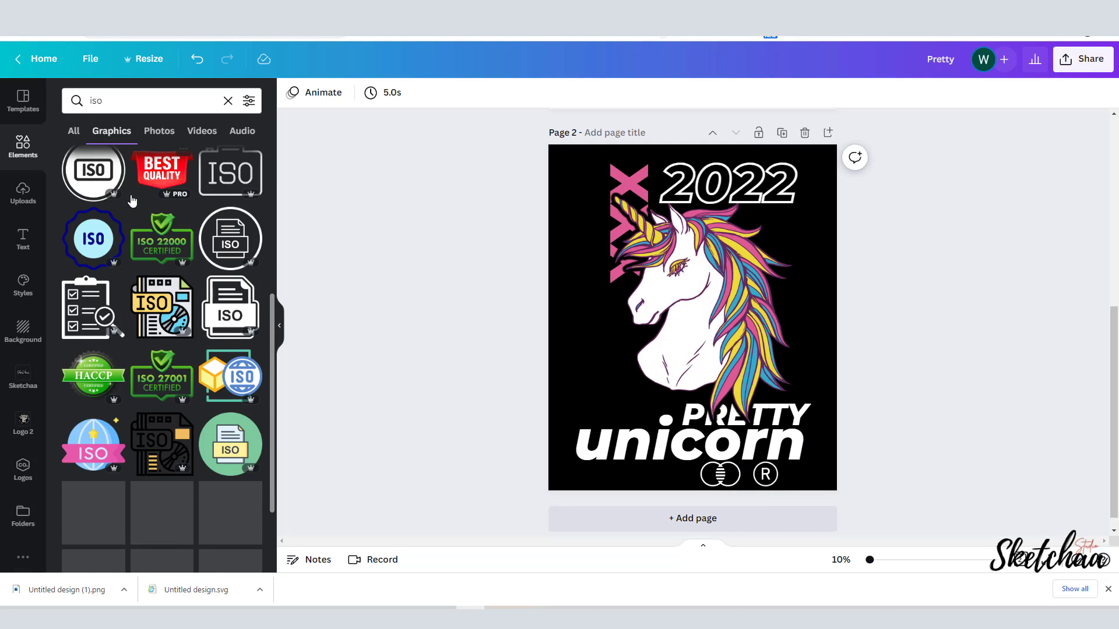
{"action": "scroll", "coordinate": [132, 201], "scroll_direction": "down", "scroll_amount": 10}
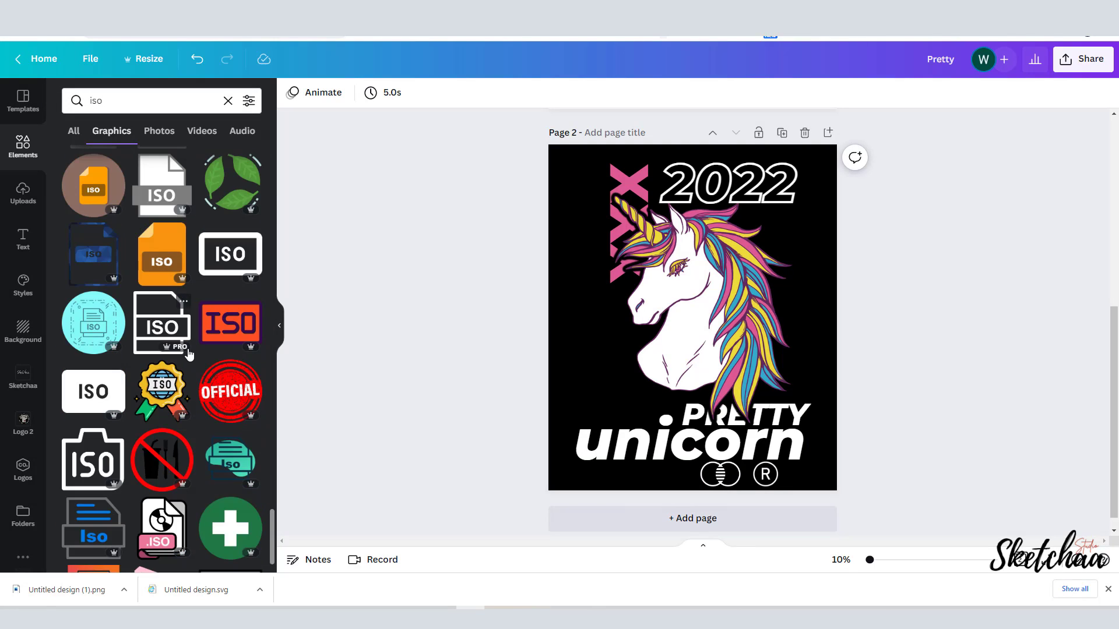
{"action": "left_click", "coordinate": [231, 254]}
Recolour the ISO label white, shrink it and align it to the left of the intersected circles
{"action": "left_click", "coordinate": [292, 93]}
{"action": "scroll", "coordinate": [199, 505], "scroll_direction": "down", "scroll_amount": 2}
{"action": "left_click", "coordinate": [247, 426]}
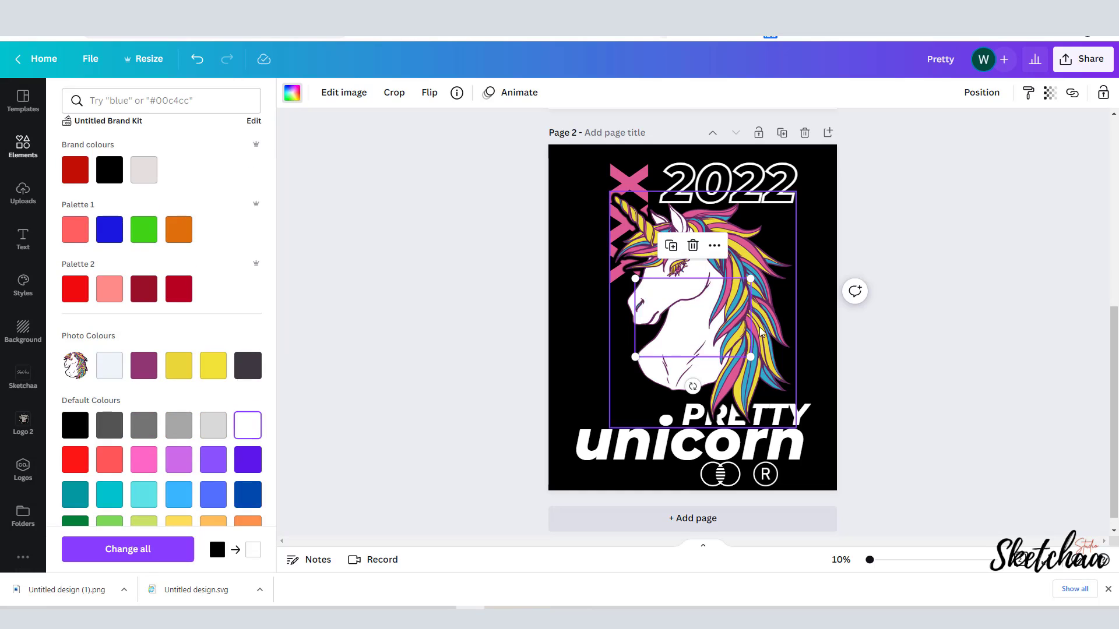
{"action": "left_click_drag", "start_coordinate": [750, 279], "coordinate": [659, 481]}
{"action": "left_click", "coordinate": [642, 465]}
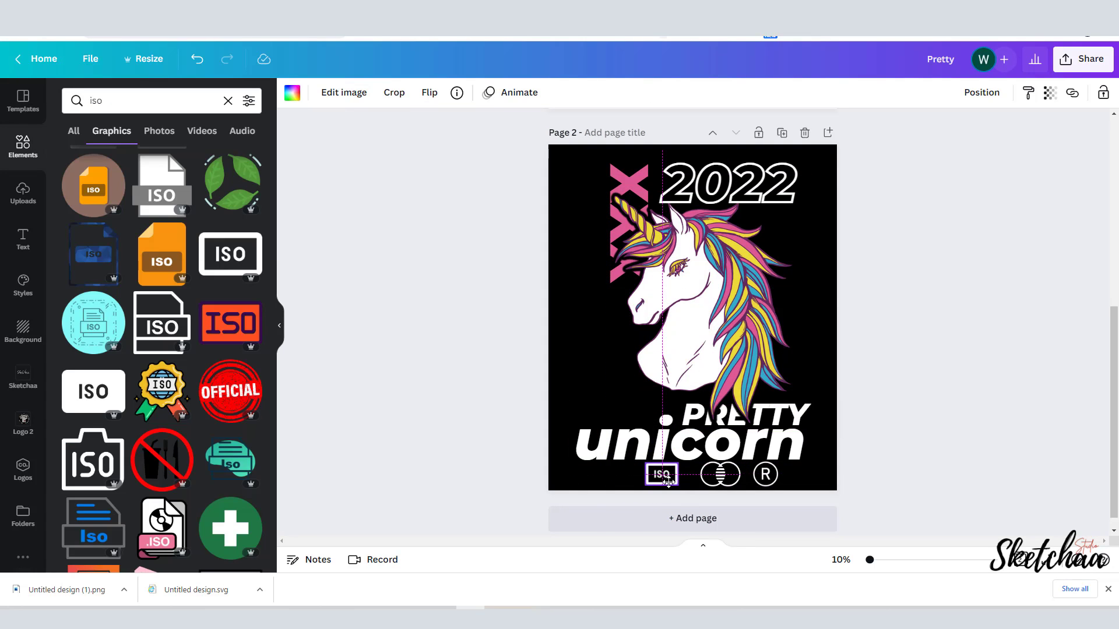
{"action": "left_click", "coordinate": [924, 415]}
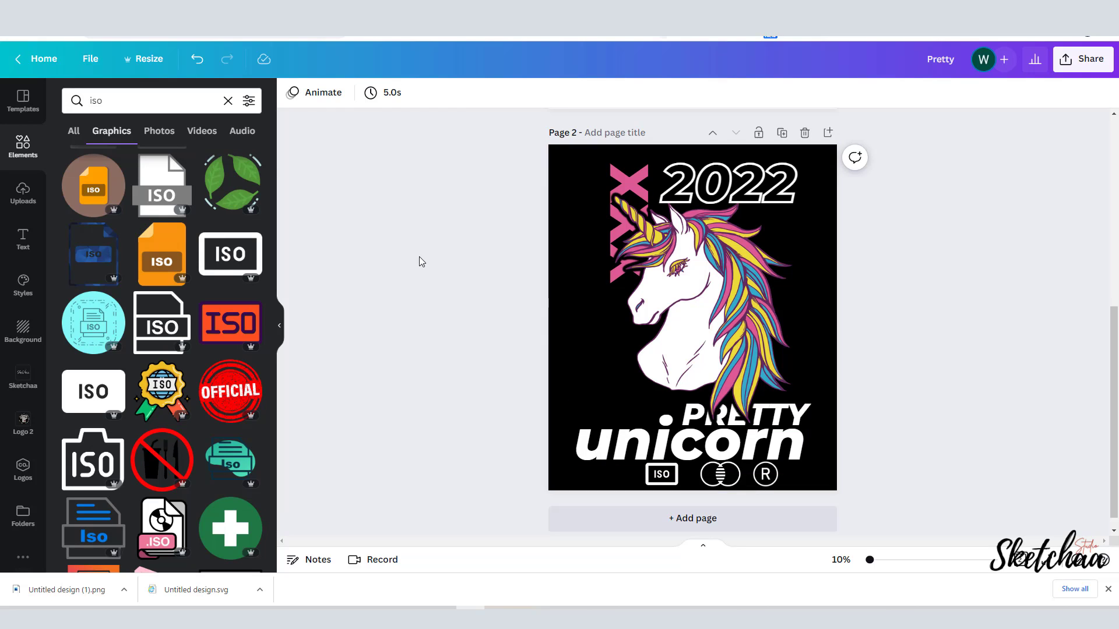
Enlarge the unicorn illustration slightly and shift it a little right and down
{"action": "left_click", "coordinate": [716, 387]}
{"action": "left_click_drag", "start_coordinate": [610, 429], "coordinate": [605, 433]}
{"action": "left_click", "coordinate": [507, 408]}
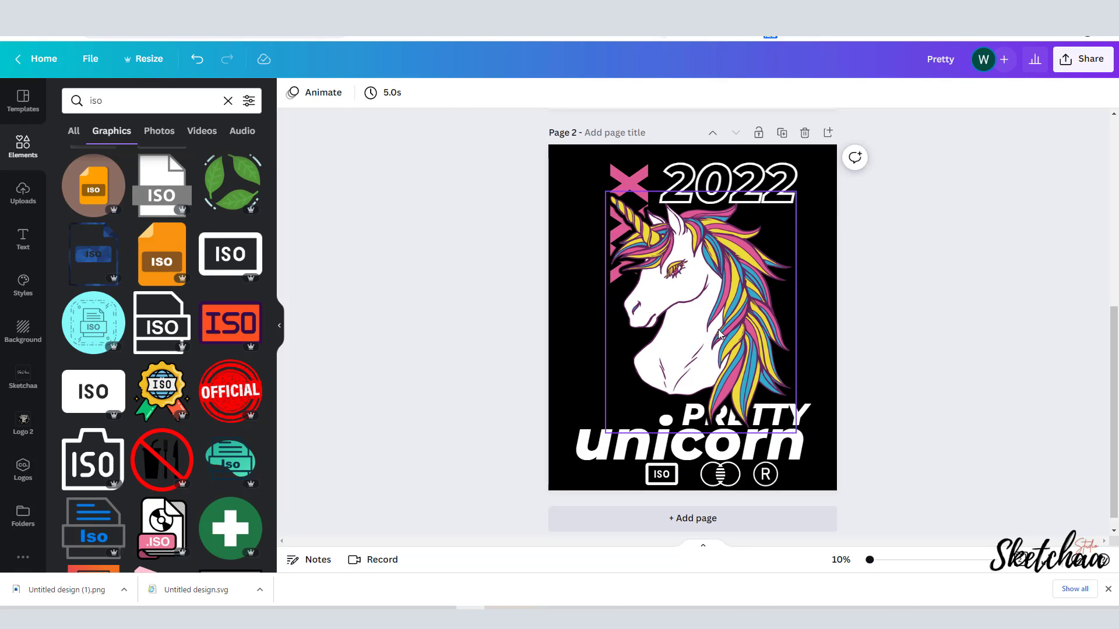
{"action": "left_click_drag", "start_coordinate": [718, 334], "coordinate": [724, 338]}
{"action": "left_click", "coordinate": [863, 330]}
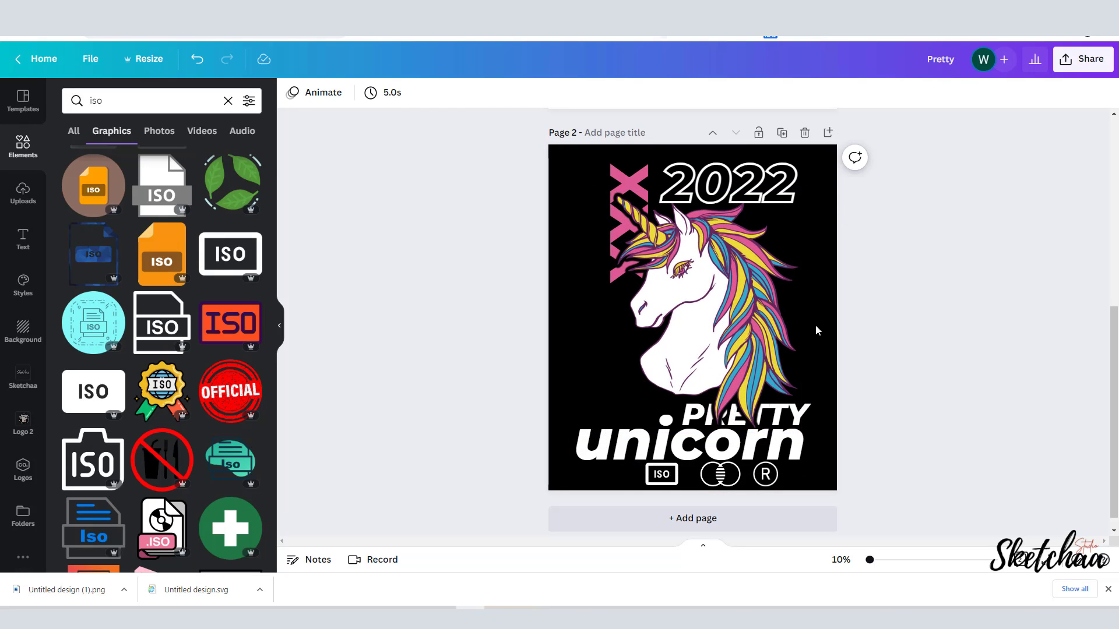
Add a small subheading reading "TRADEMARK", place it left of the ISO label and colour it white
{"action": "left_click", "coordinate": [23, 145]}
{"action": "left_click", "coordinate": [23, 239]}
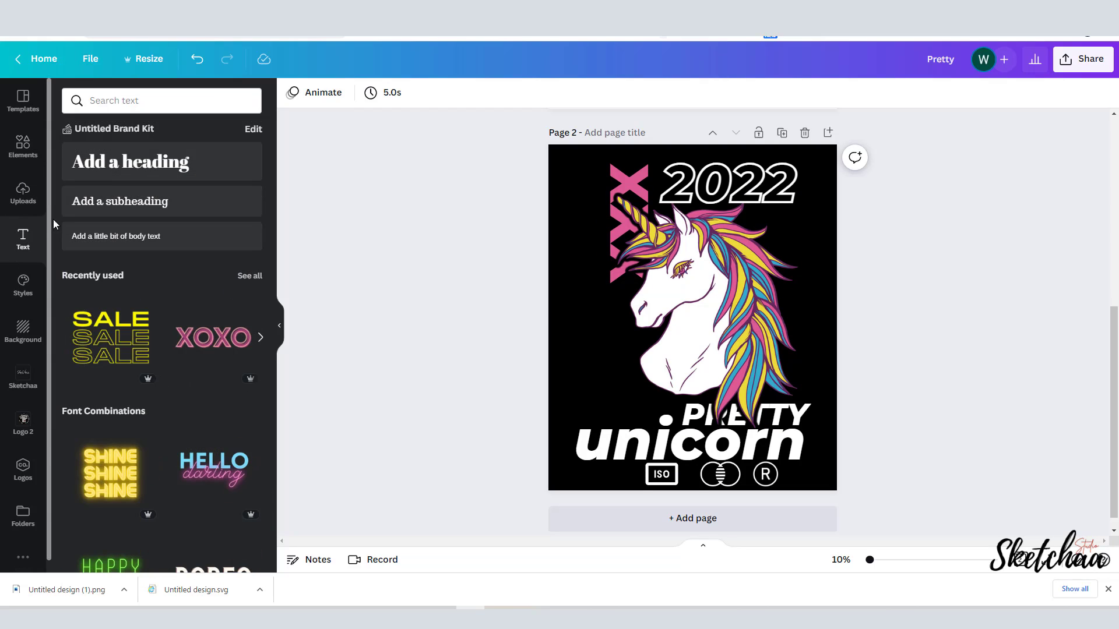
{"action": "left_click", "coordinate": [124, 201]}
{"action": "left_click_drag", "start_coordinate": [669, 365], "coordinate": [653, 493]}
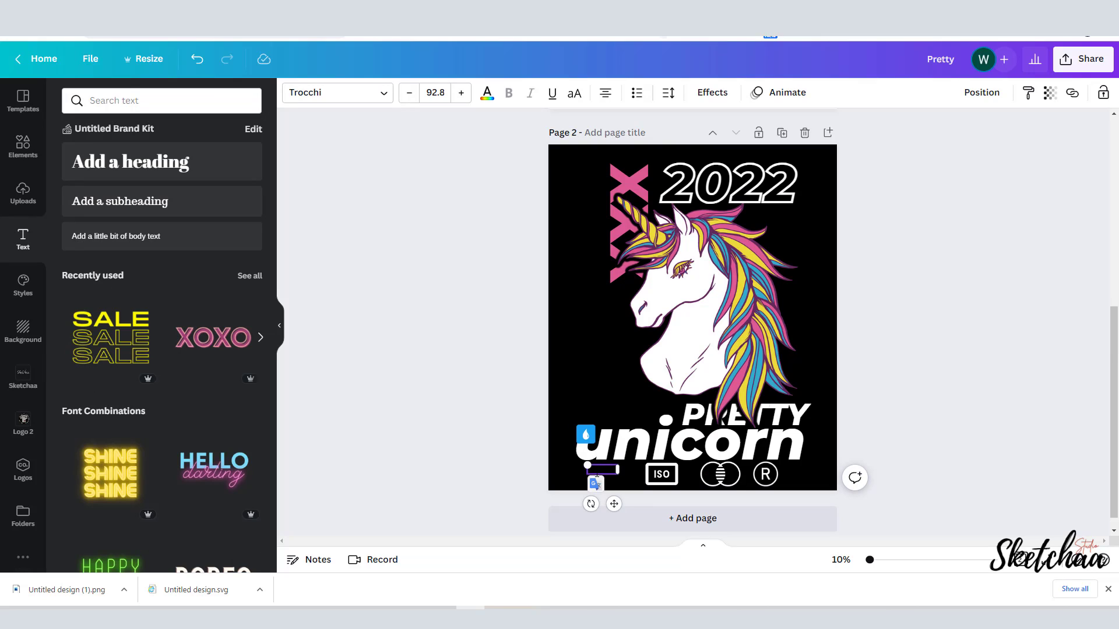
{"action": "left_click", "coordinate": [488, 94]}
{"action": "left_click", "coordinate": [251, 536]}
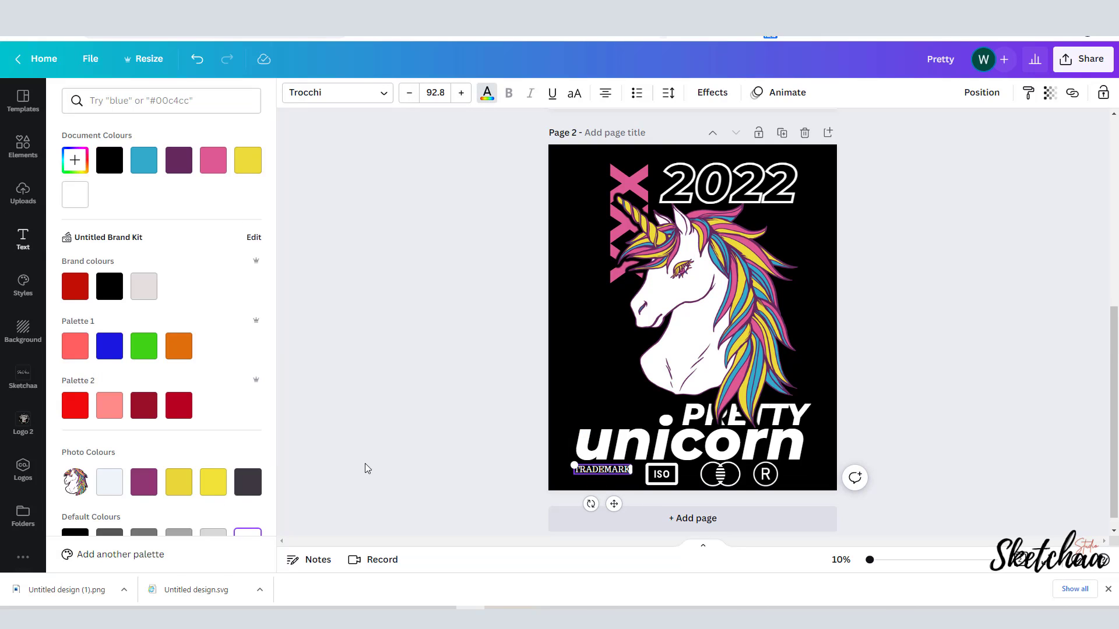
Set the TRADEMARK text in the Mont font and place a duplicate of it directly underneath
{"action": "key", "text": "Escape"}
{"action": "left_click", "coordinate": [385, 96]}
{"action": "left_click", "coordinate": [153, 162]}
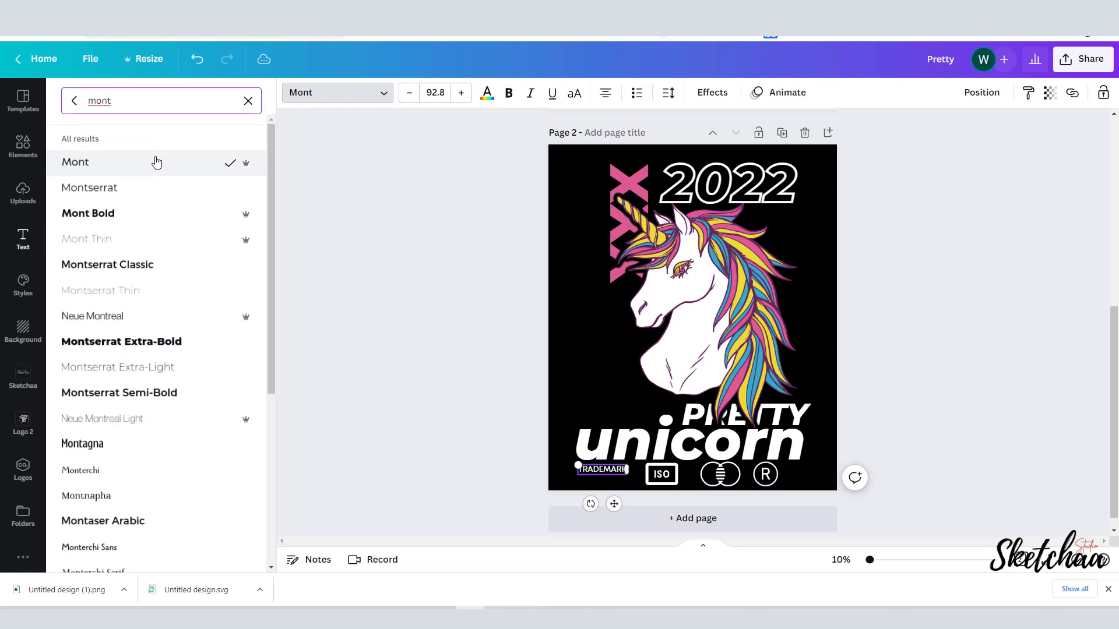
{"action": "left_click", "coordinate": [904, 340]}
{"action": "left_click_drag", "start_coordinate": [612, 469], "coordinate": [611, 478]}
{"action": "left_click", "coordinate": [870, 383]}
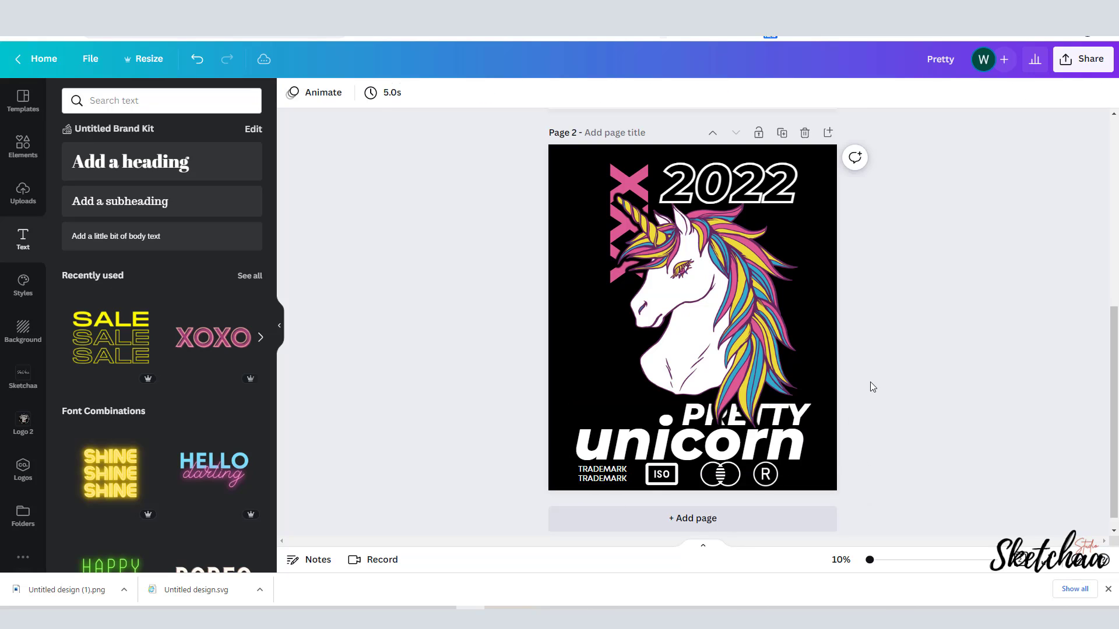
Replace the text of the lower TRADEMARK copy with "ISO 4373829"
{"action": "left_click", "coordinate": [589, 479]}
{"action": "type", "text": "ISO"}
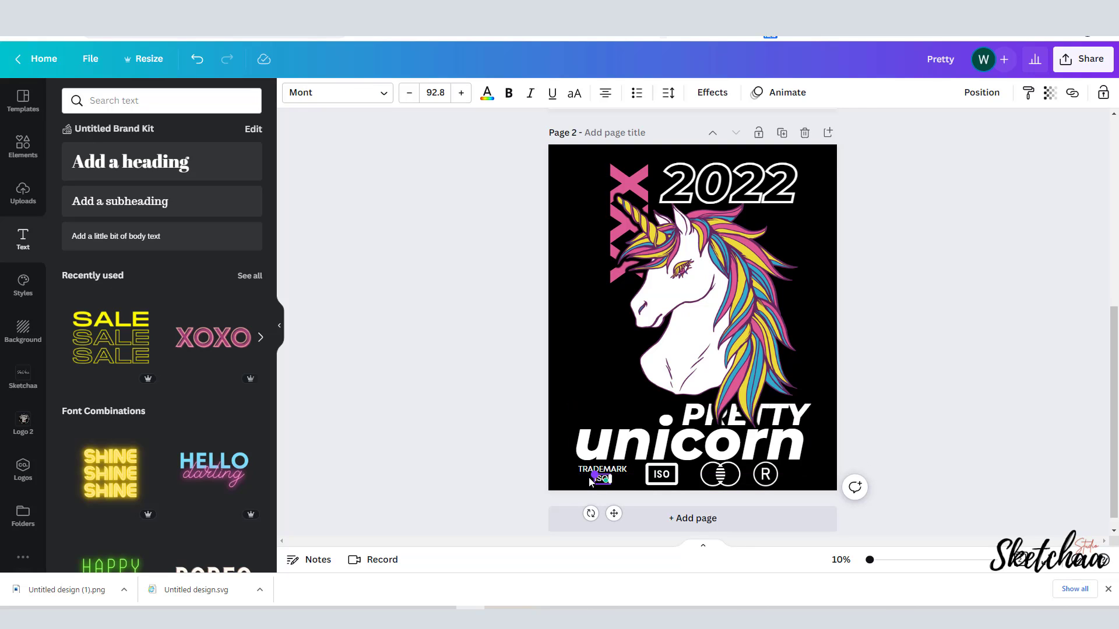
{"action": "type", "text": " 4373829"}
{"action": "left_click", "coordinate": [912, 426]}
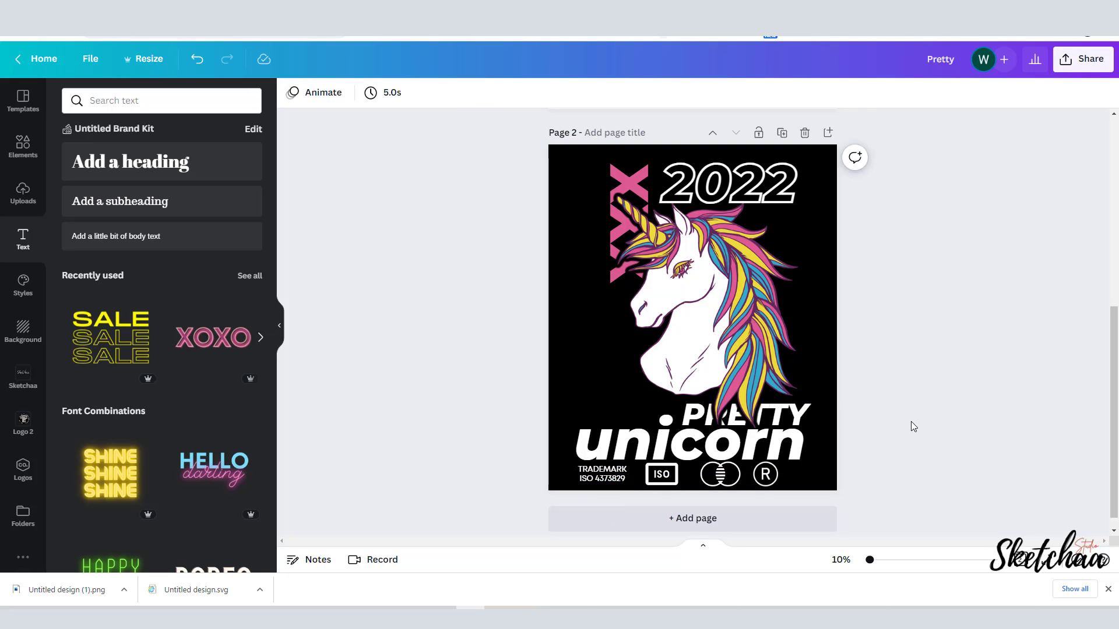
Search the elements for "3 dots" and add the vertical row of three solid dots
{"action": "left_click", "coordinate": [146, 108]}
{"action": "type", "text": "3 dots"}
{"action": "key", "text": "Return"}
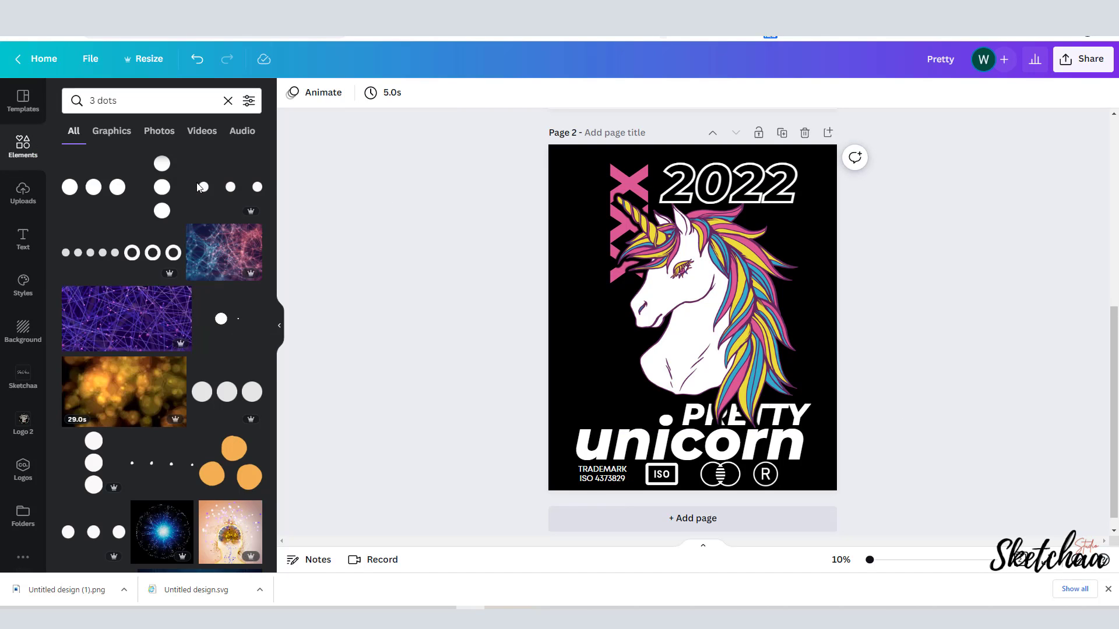
{"action": "left_click", "coordinate": [163, 208]}
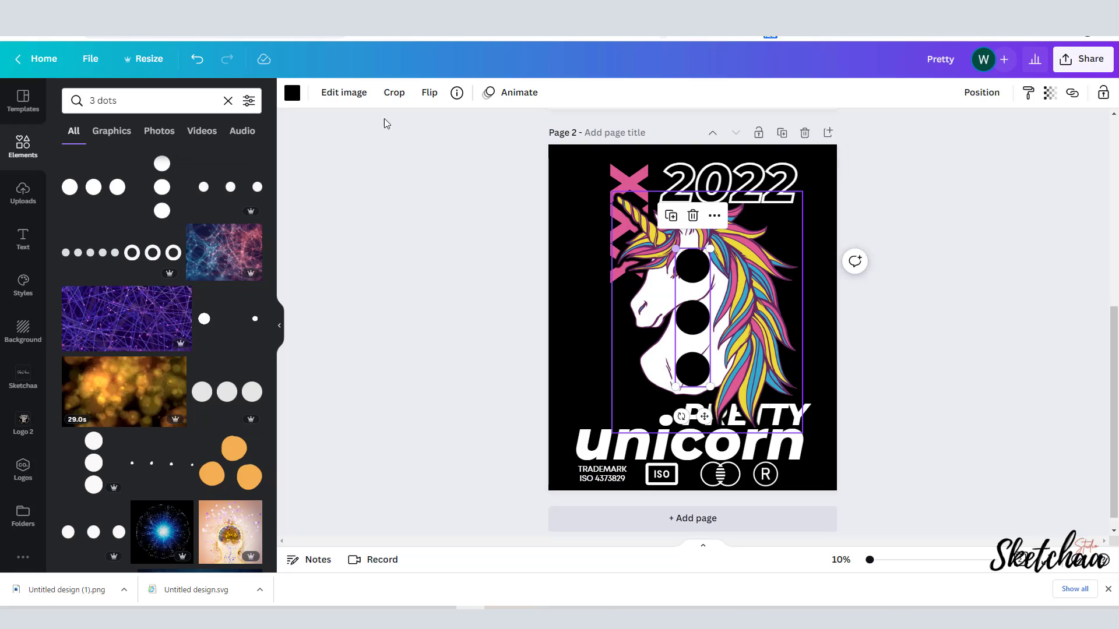
Recolour the three dots white, shrink them and place them at the end of the word "unicorn"
{"action": "left_click", "coordinate": [292, 92]}
{"action": "scroll", "coordinate": [147, 190], "scroll_direction": "down", "scroll_amount": 3}
{"action": "left_click", "coordinate": [248, 404]}
{"action": "left_click_drag", "start_coordinate": [673, 248], "coordinate": [720, 335]}
{"action": "left_click_drag", "start_coordinate": [715, 416], "coordinate": [670, 475]}
{"action": "left_click", "coordinate": [937, 375]}
Fine-tune the dots beside "unicorn" and shift the ISO, circles and registered icons slightly right to even out the row
{"action": "left_click", "coordinate": [813, 460]}
{"action": "left_click", "coordinate": [950, 388]}
{"action": "left_click", "coordinate": [720, 475]}
{"action": "left_click", "coordinate": [932, 382]}
Search Google in a new browser tab for "randon text" and open the Lorem Ipsum generator site
{"action": "key", "text": "ctrl+t"}
{"action": "type", "text": "randon text"}
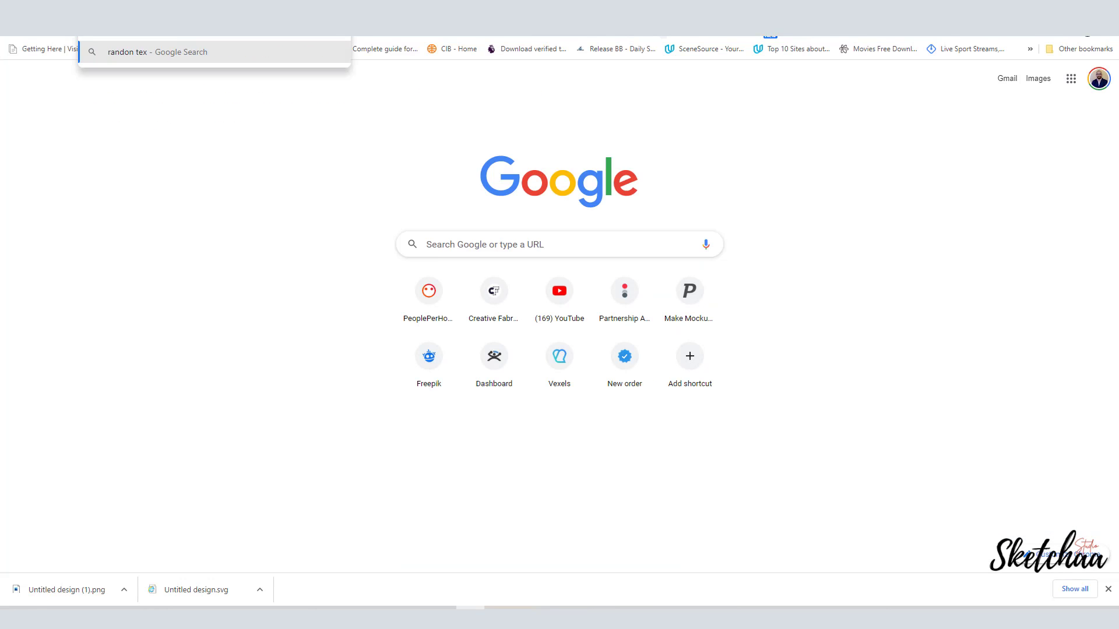
{"action": "key", "text": "Return"}
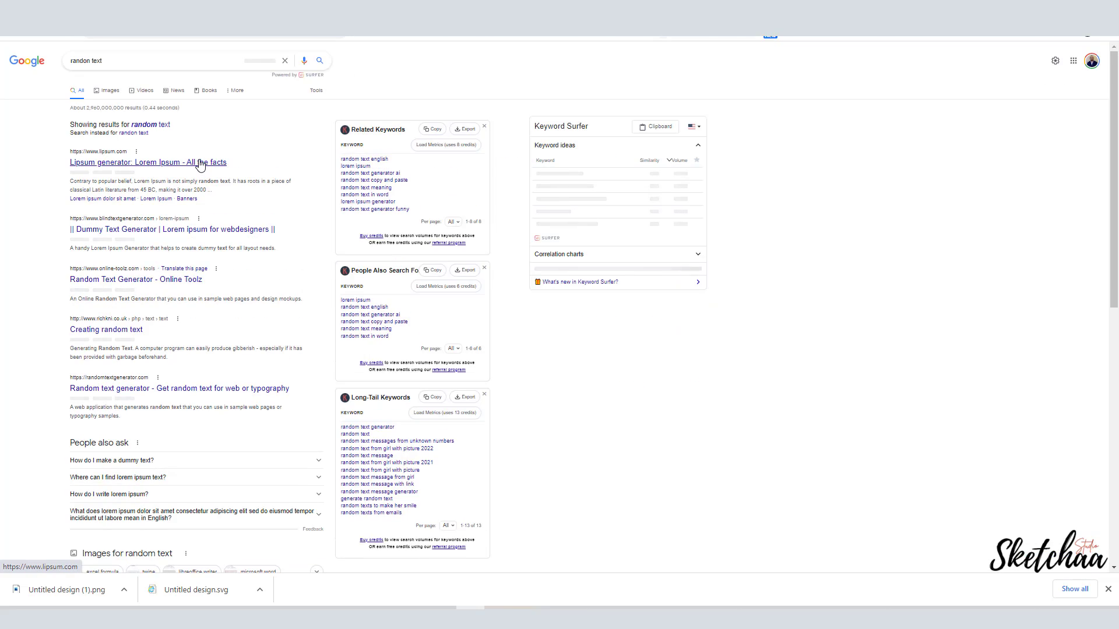
{"action": "left_click", "coordinate": [200, 163]}
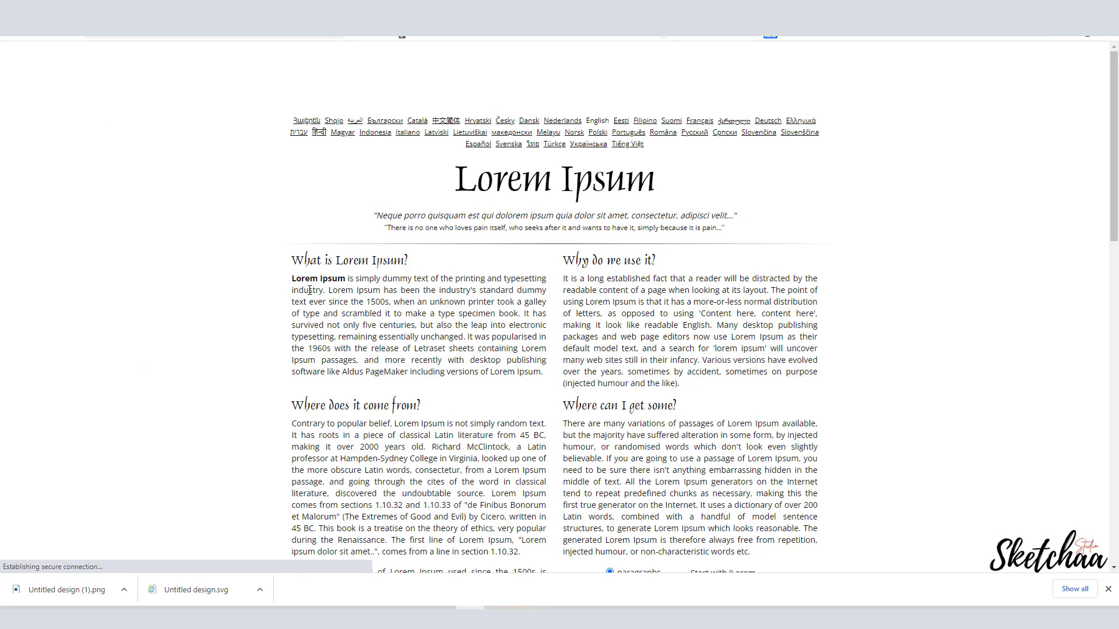
Generate five paragraphs of Lorem Ipsum and copy the second paragraph, beginning "Sed pretium nibh"
{"action": "left_click_drag", "start_coordinate": [564, 279], "coordinate": [792, 382]}
{"action": "scroll", "coordinate": [798, 368], "scroll_direction": "down", "scroll_amount": 15}
{"action": "scroll", "coordinate": [798, 368], "scroll_direction": "up", "scroll_amount": 11}
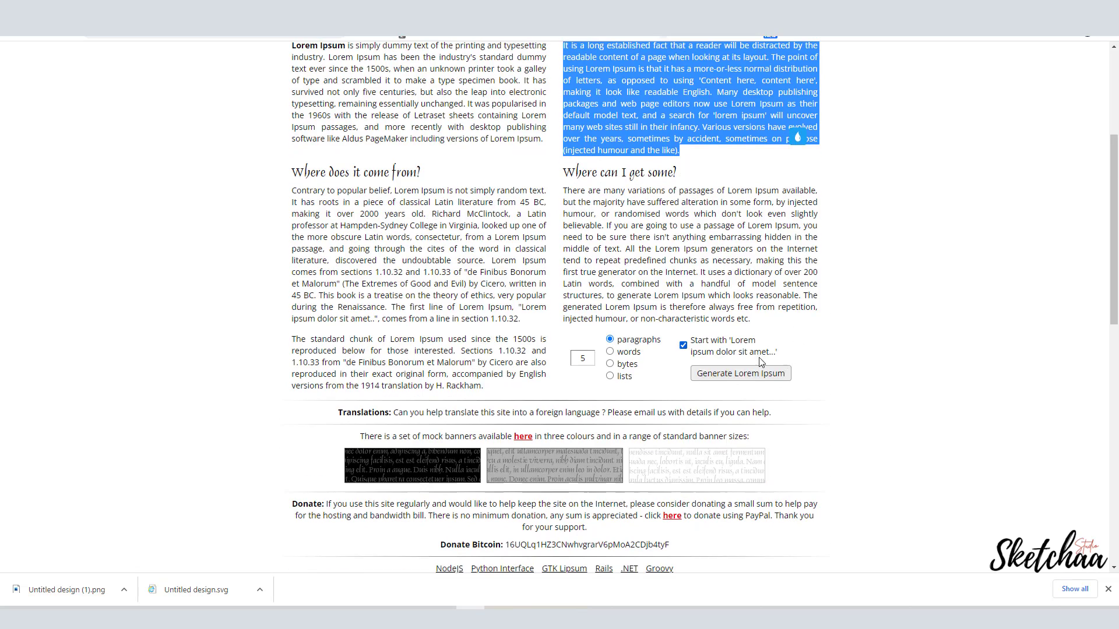
{"action": "left_click", "coordinate": [756, 375]}
{"action": "left_click_drag", "start_coordinate": [292, 312], "coordinate": [657, 359]}
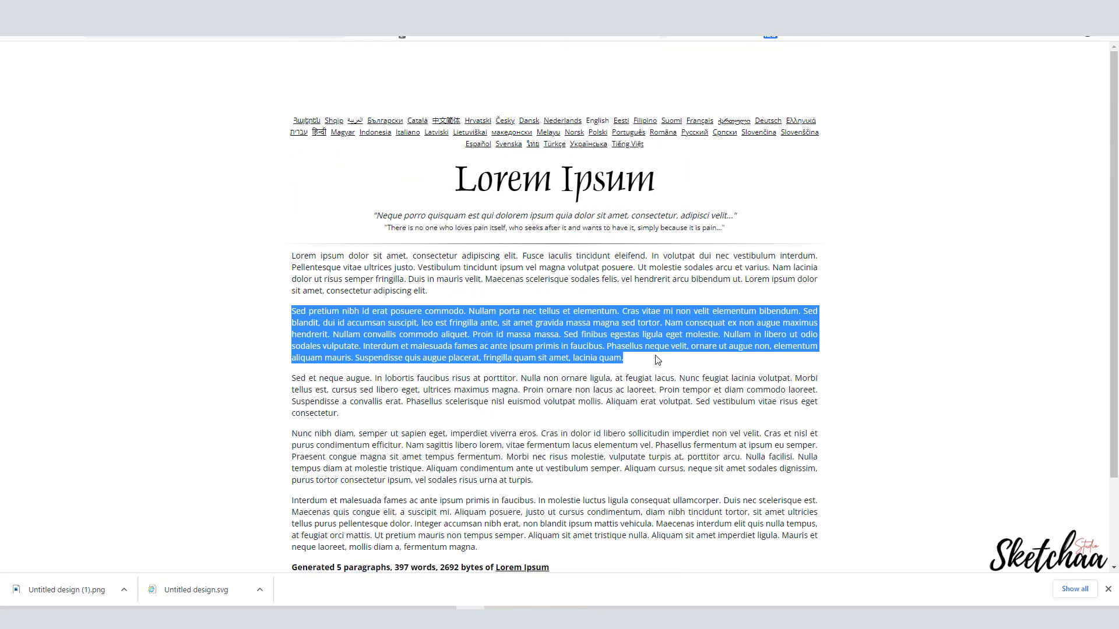
Switch back to Canva, add a body text box and fill it with the copied Lorem Ipsum paragraph
{"action": "key", "text": "ctrl+shift+Tab"}
{"action": "left_click", "coordinate": [23, 239]}
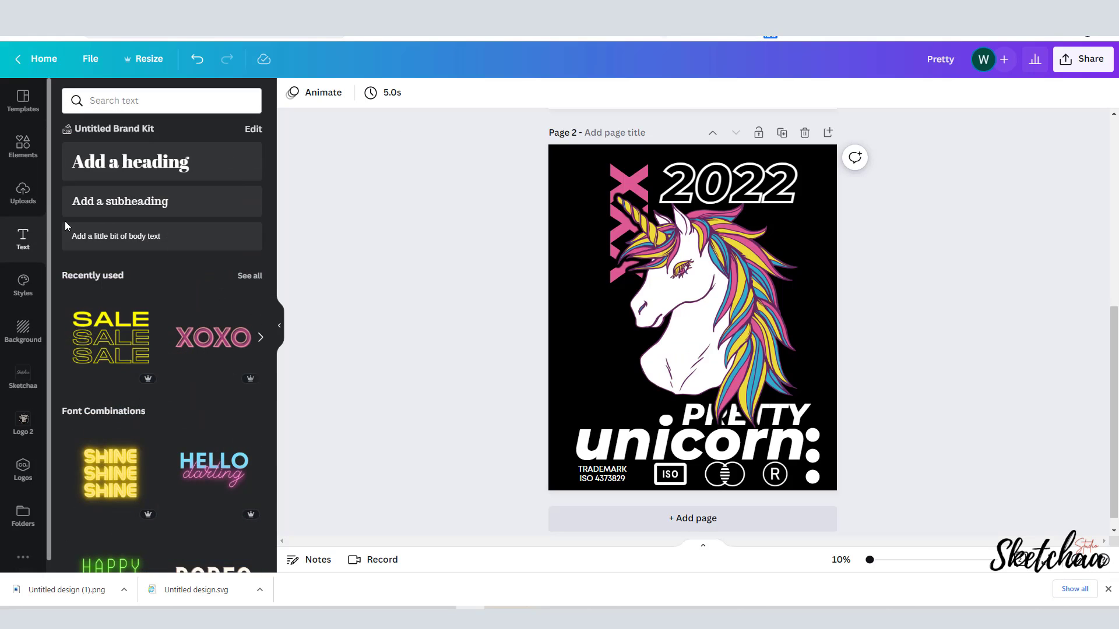
{"action": "left_click", "coordinate": [137, 236]}
{"action": "left_click_drag", "start_coordinate": [598, 285], "coordinate": [548, 303]}
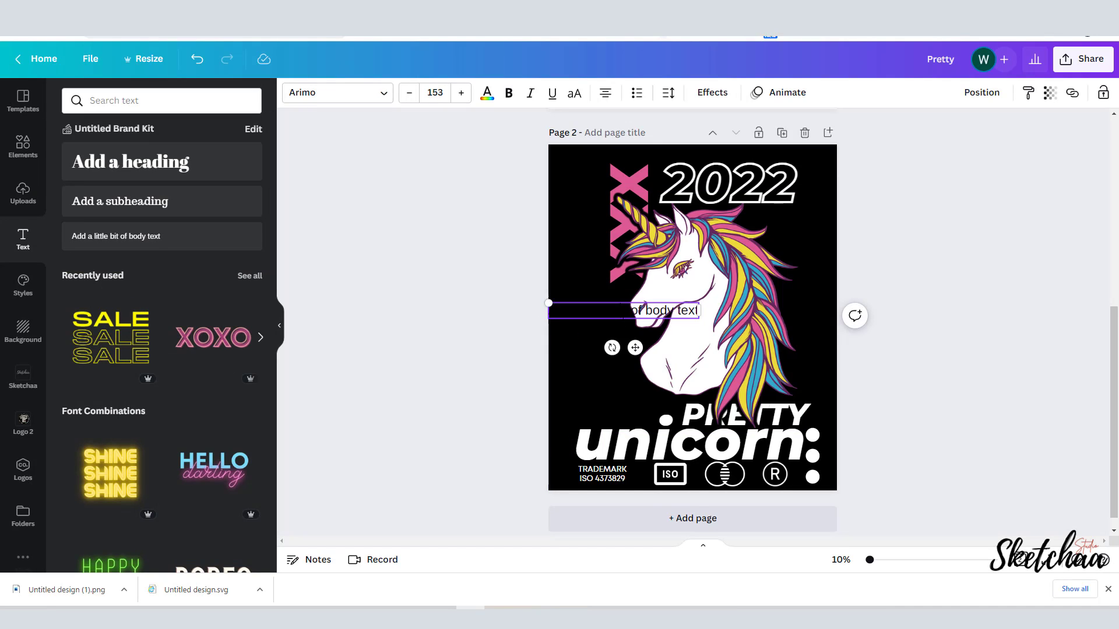
{"action": "key", "text": "ctrl+v"}
Colour the Lorem Ipsum paragraph white and reduce its font size to 106
{"action": "left_click", "coordinate": [487, 92]}
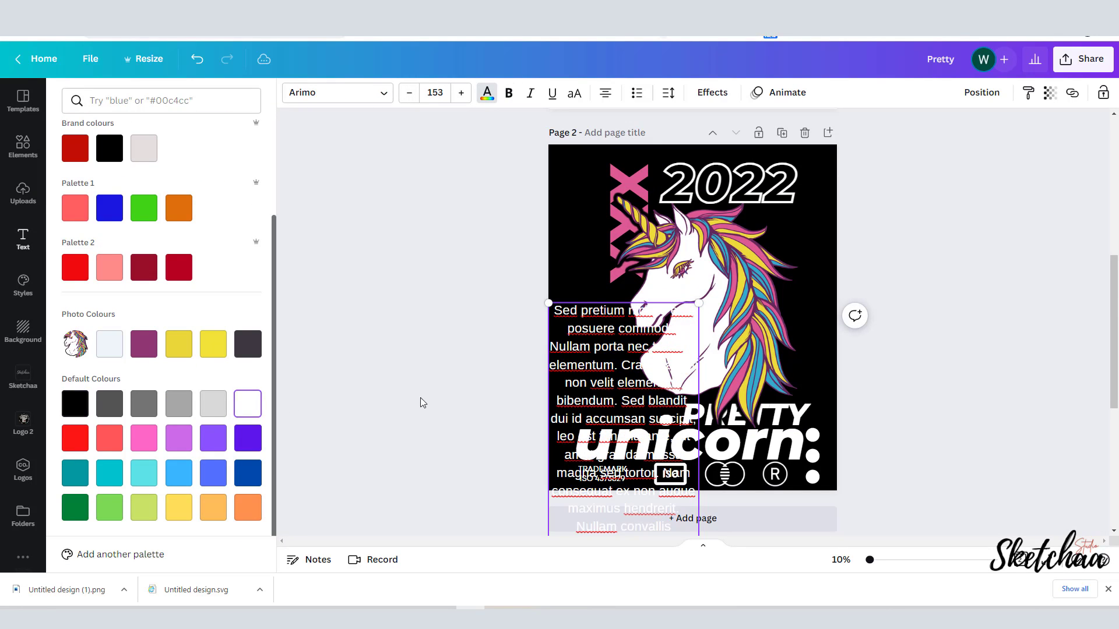
{"action": "left_click", "coordinate": [504, 337]}
{"action": "left_click", "coordinate": [409, 92]}
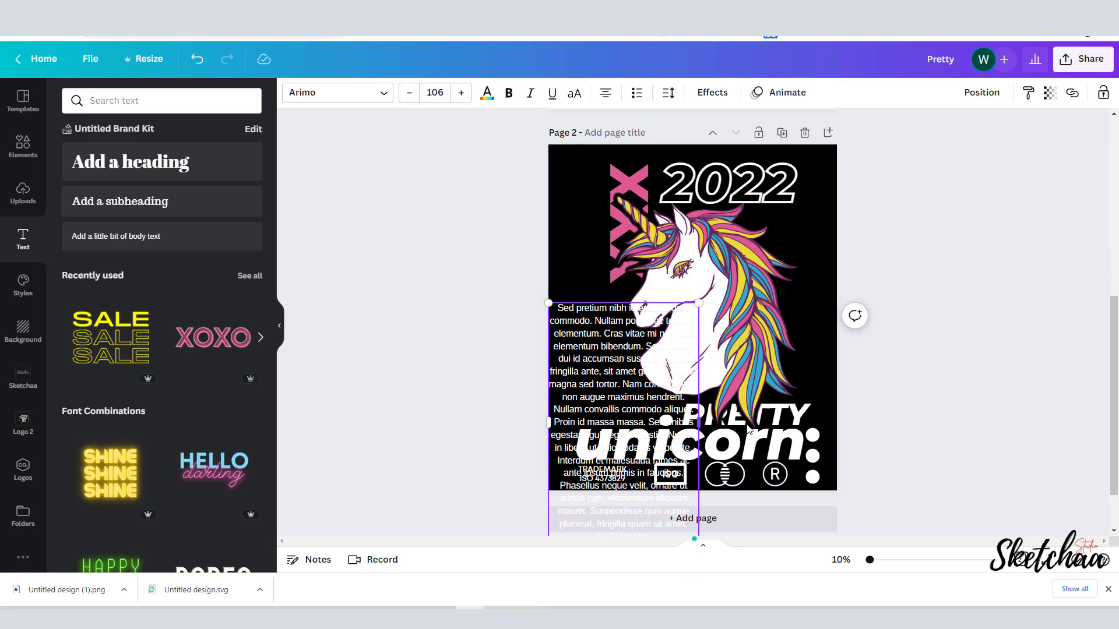
Turn the paragraph vertical, left-align it, scale it down to font size 77.2 and place it left of the XXX lettering
{"action": "left_click_drag", "start_coordinate": [748, 430], "coordinate": [828, 382]}
{"action": "left_click_drag", "start_coordinate": [687, 457], "coordinate": [595, 365]}
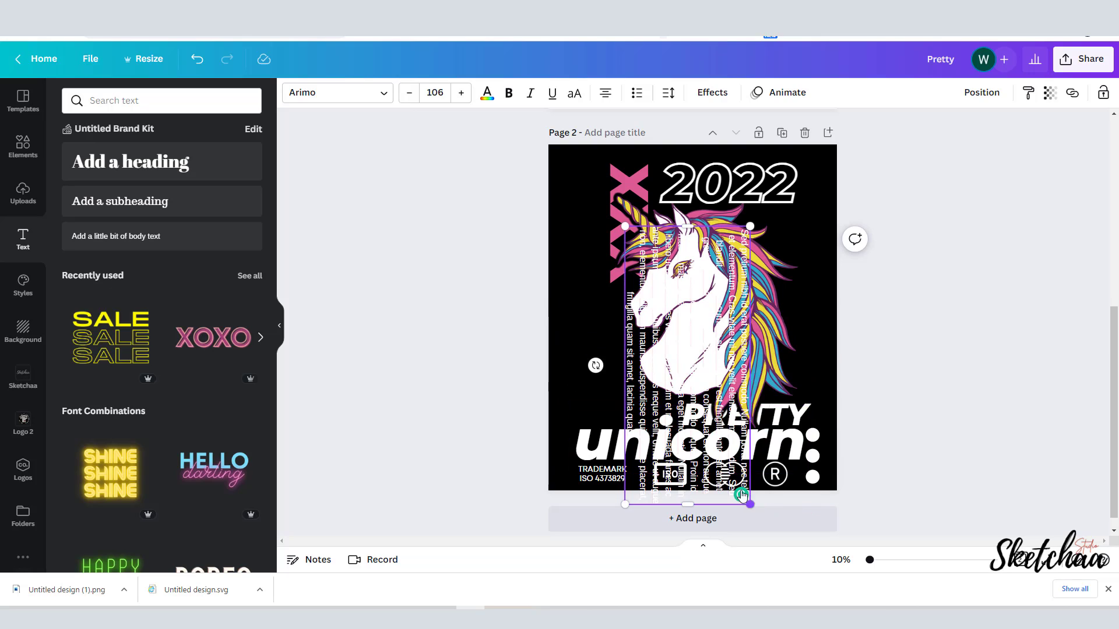
{"action": "left_click_drag", "start_coordinate": [742, 495], "coordinate": [708, 419]}
{"action": "left_click_drag", "start_coordinate": [652, 313], "coordinate": [537, 250]}
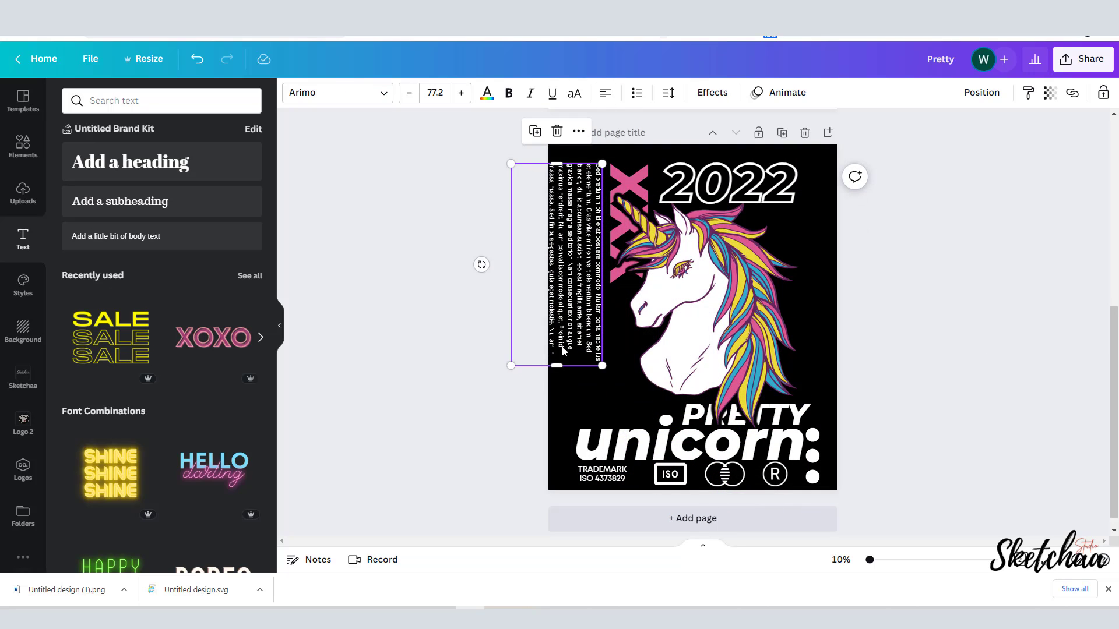
Delete the closing part of the vertical paragraph so the remaining lines fit inside the page
{"action": "left_click_drag", "start_coordinate": [551, 363], "coordinate": [511, 305]}
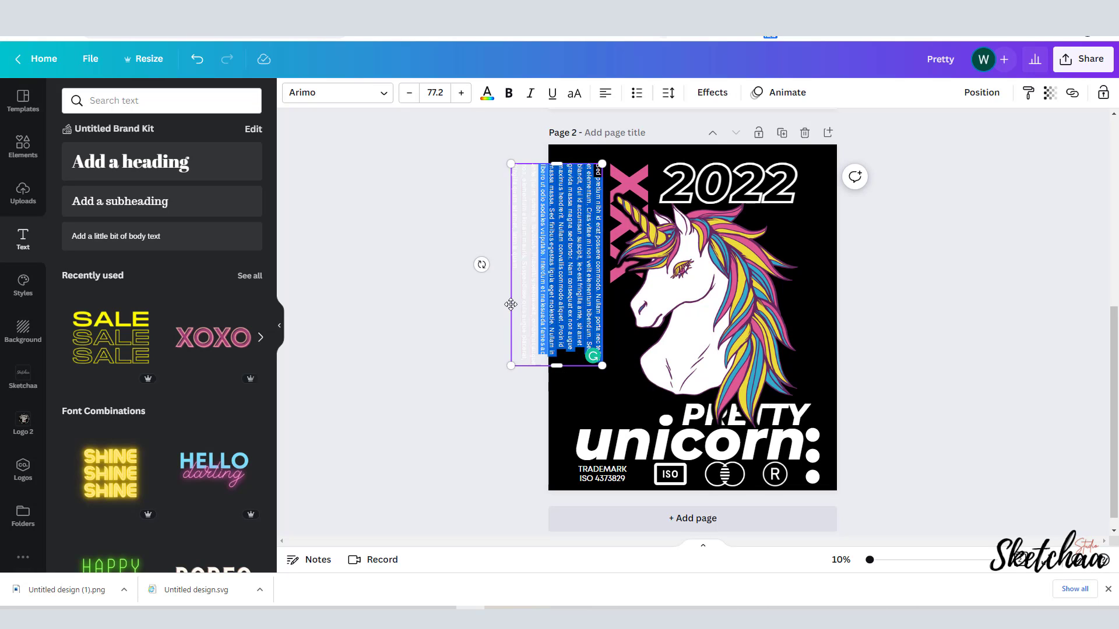
{"action": "key", "text": "BackSpace"}
{"action": "left_click", "coordinate": [942, 331]}
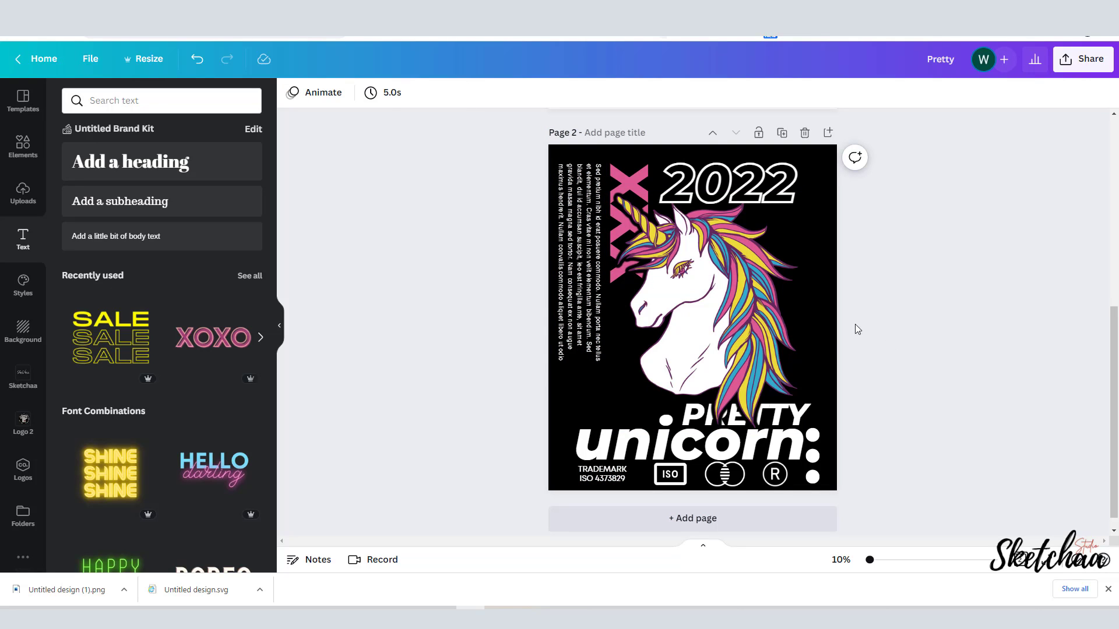
Enlarge the unicorn illustration and the lettering and icons beneath it to fill more of the page width
{"action": "left_click", "coordinate": [588, 317]}
{"action": "left_click", "coordinate": [900, 352]}
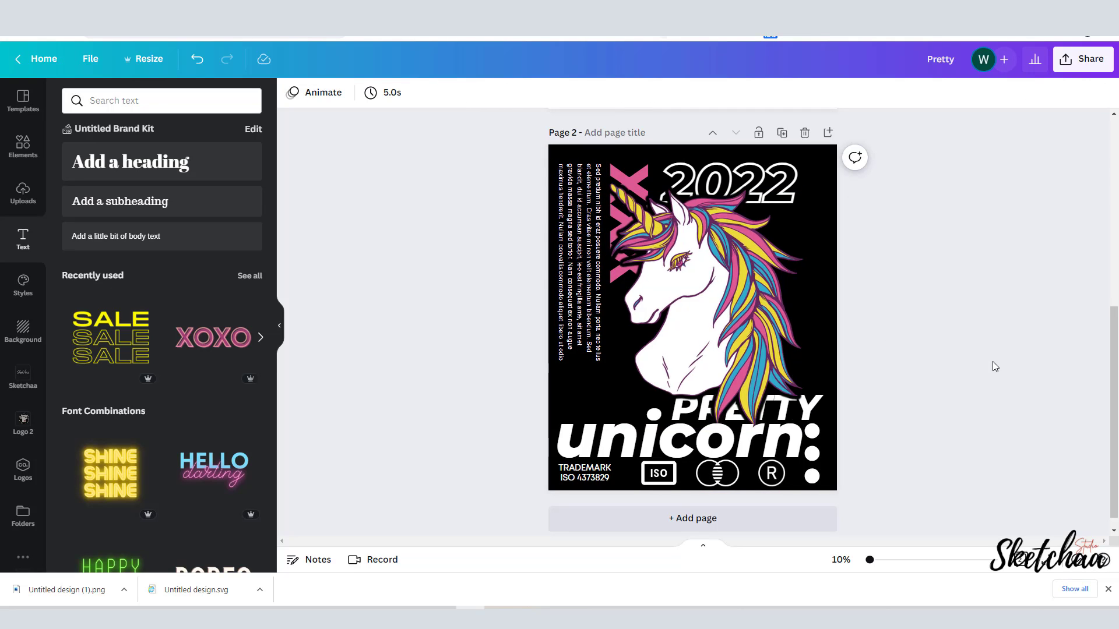
Tilt the unicorn slightly counterclockwise and bring it forward in the layer order
{"action": "left_click", "coordinate": [705, 408]}
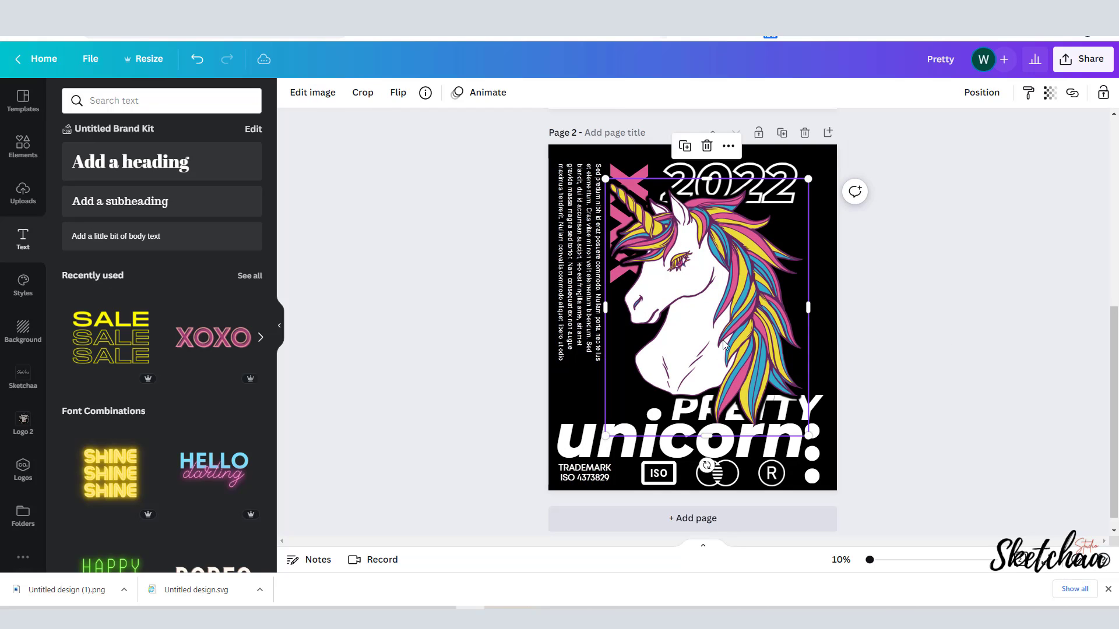
{"action": "left_click_drag", "start_coordinate": [702, 463], "coordinate": [737, 463]}
{"action": "left_click", "coordinate": [982, 92]}
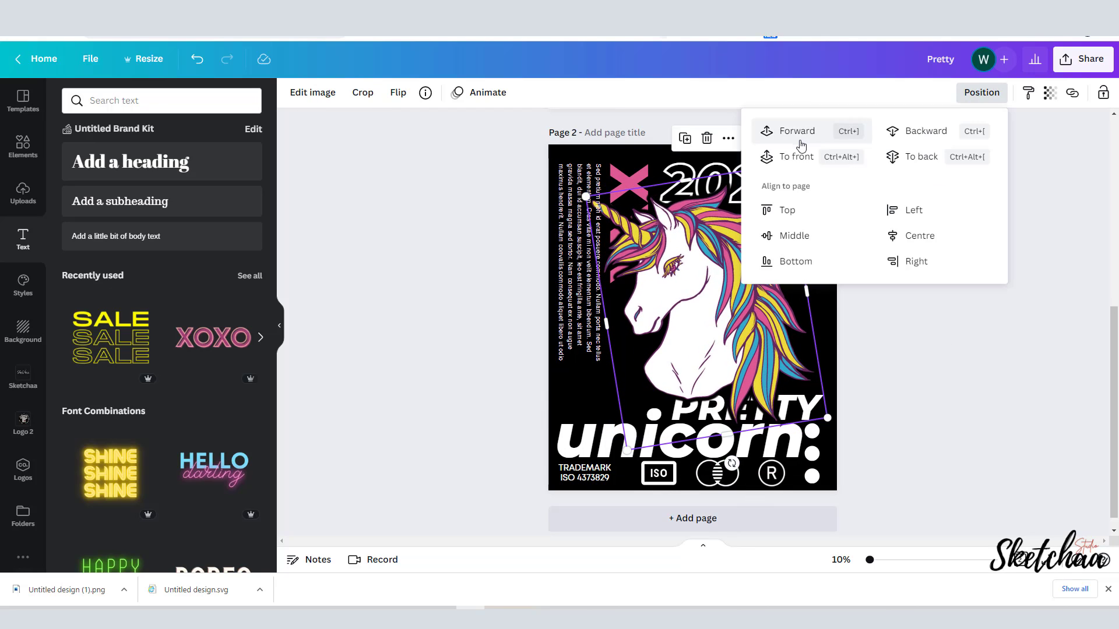
{"action": "left_click", "coordinate": [800, 141]}
{"action": "left_click", "coordinate": [949, 374]}
{"action": "left_click", "coordinate": [931, 359]}
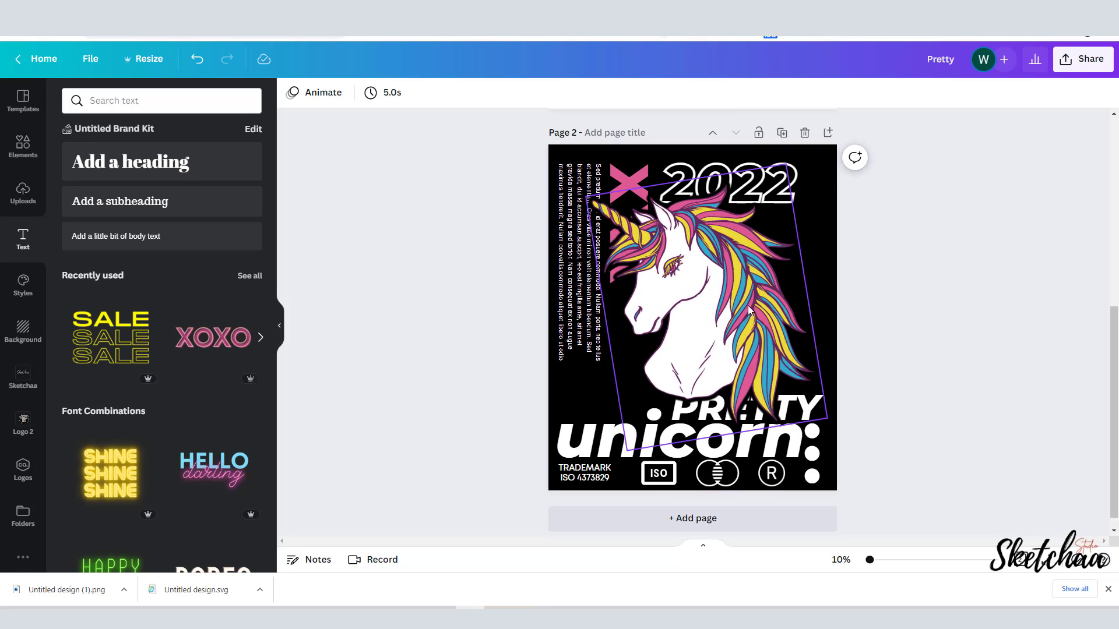
Group the lower lettering with its icons and dots, excluding the unicorn, and shift the unicorn a little left
{"action": "left_click_drag", "start_coordinate": [633, 471], "coordinate": [593, 448]}
{"action": "left_click", "coordinate": [730, 342], "text": "shift"}
{"action": "left_click", "coordinate": [955, 94]}
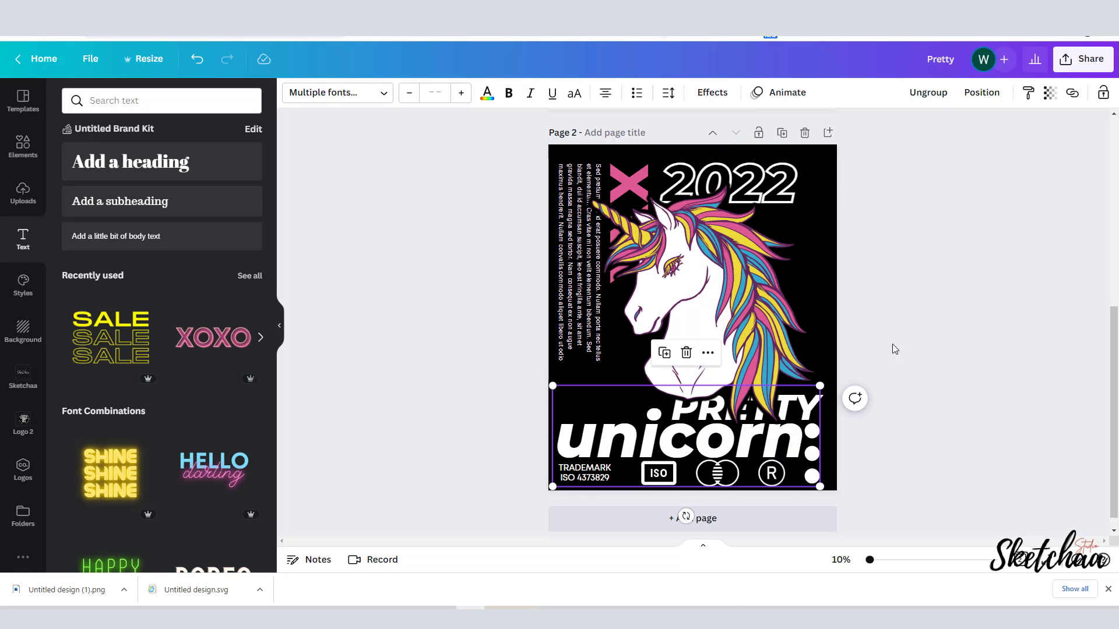
{"action": "left_click_drag", "start_coordinate": [711, 322], "coordinate": [701, 321]}
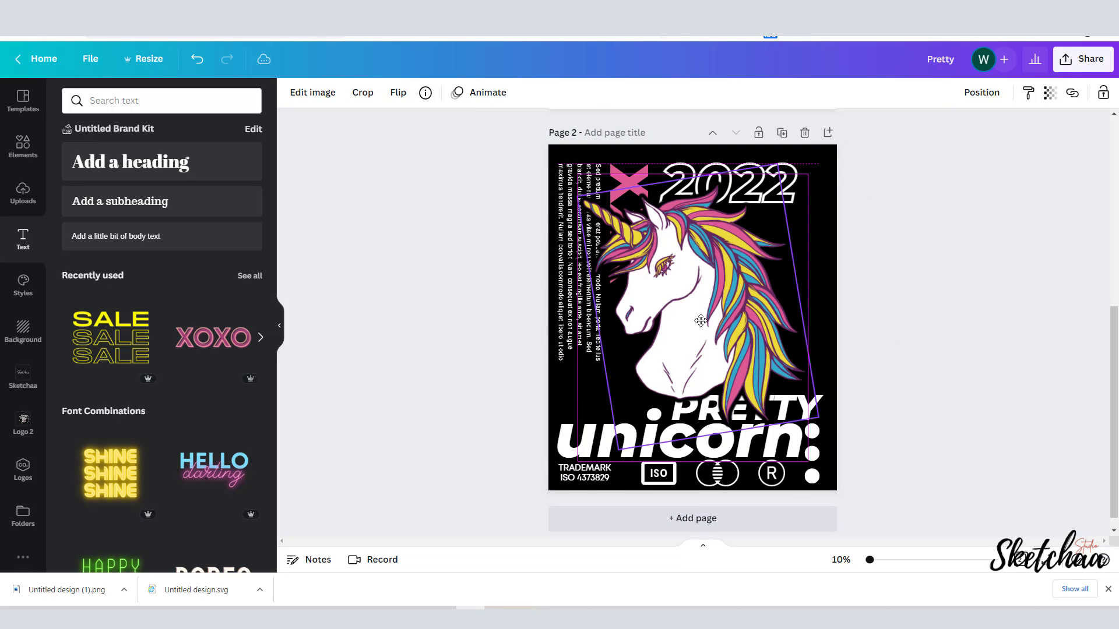
{"action": "left_click", "coordinate": [994, 322]}
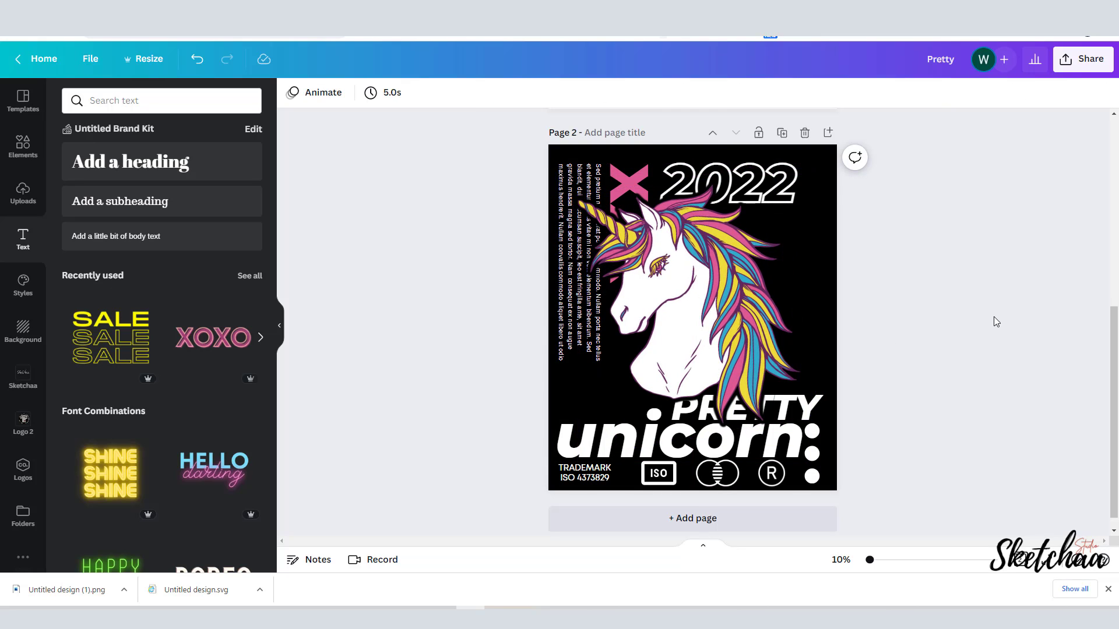
Search the graphics for "streetwear stock" and open the magic recommendations for the outlined four-pointed star
{"action": "left_click", "coordinate": [141, 100]}
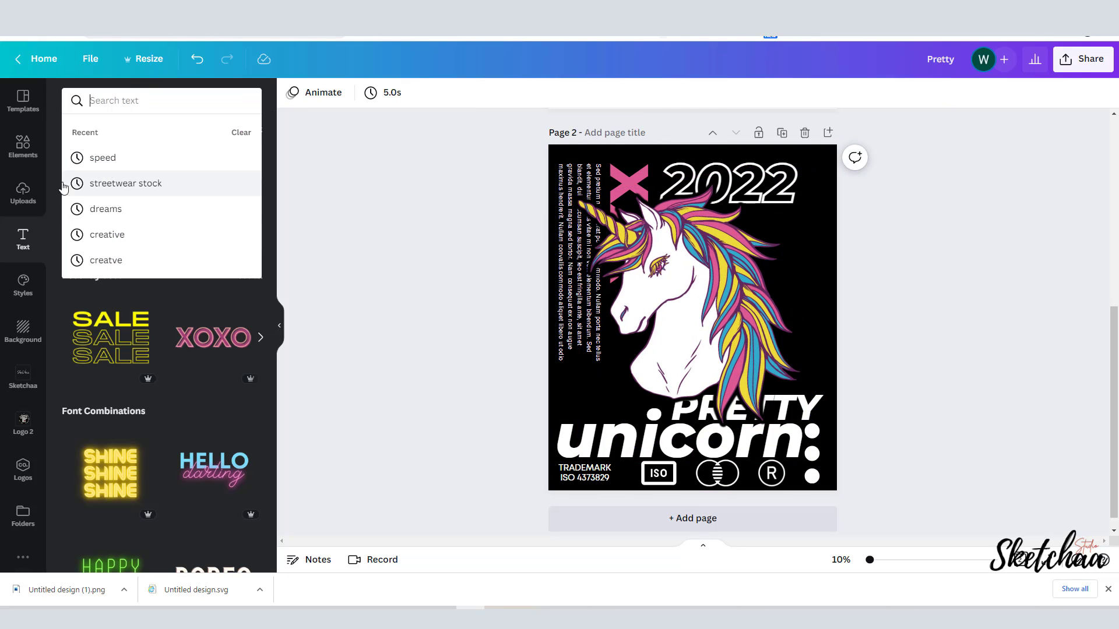
{"action": "left_click", "coordinate": [23, 146]}
{"action": "left_click", "coordinate": [69, 101]}
{"action": "type", "text": "street"}
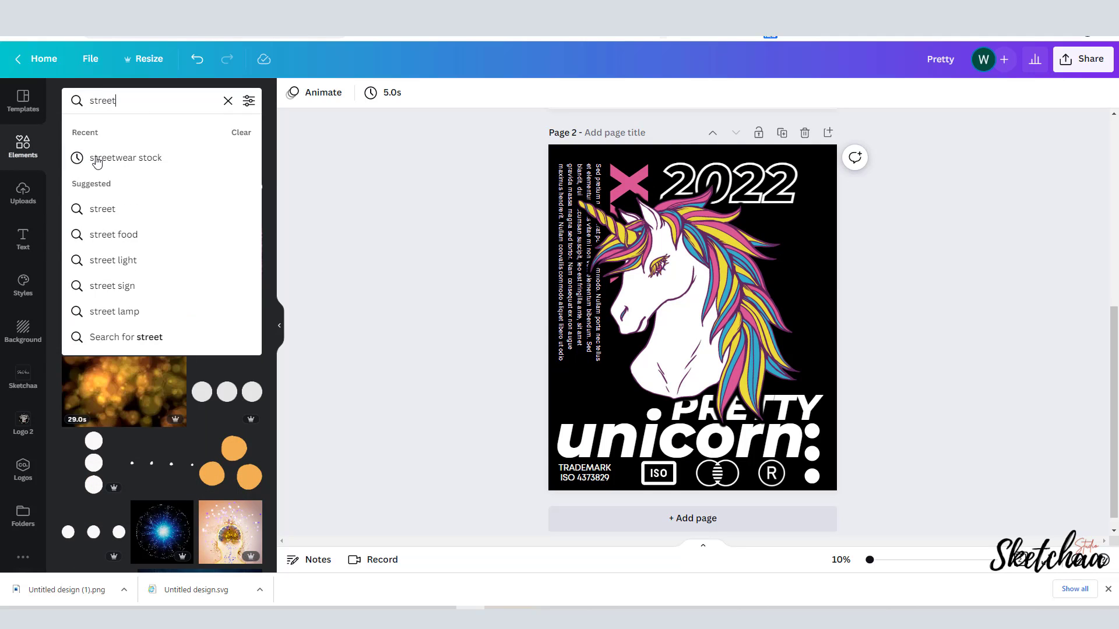
{"action": "left_click", "coordinate": [97, 162]}
{"action": "scroll", "coordinate": [214, 240], "scroll_direction": "down", "scroll_amount": 2}
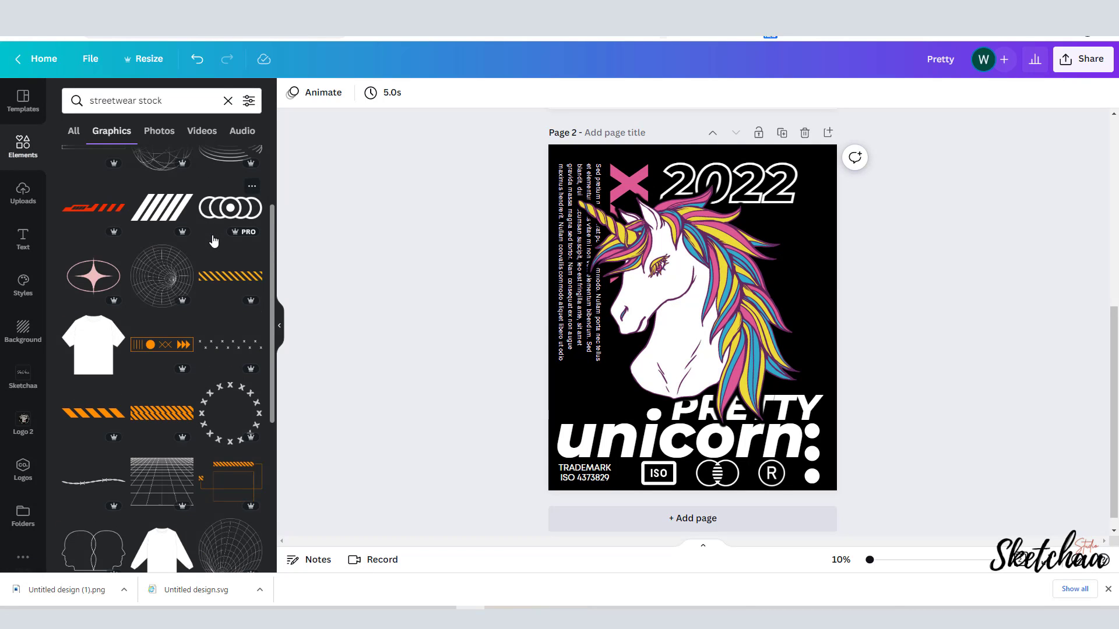
{"action": "scroll", "coordinate": [214, 241], "scroll_direction": "down", "scroll_amount": 5}
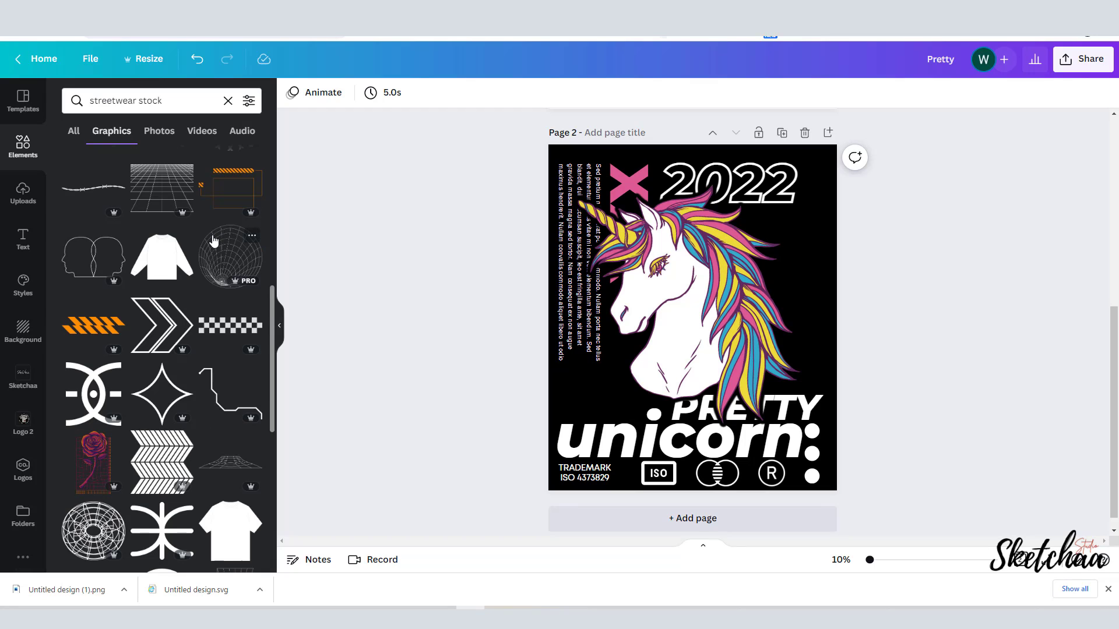
{"action": "scroll", "coordinate": [208, 330], "scroll_direction": "down", "scroll_amount": 7}
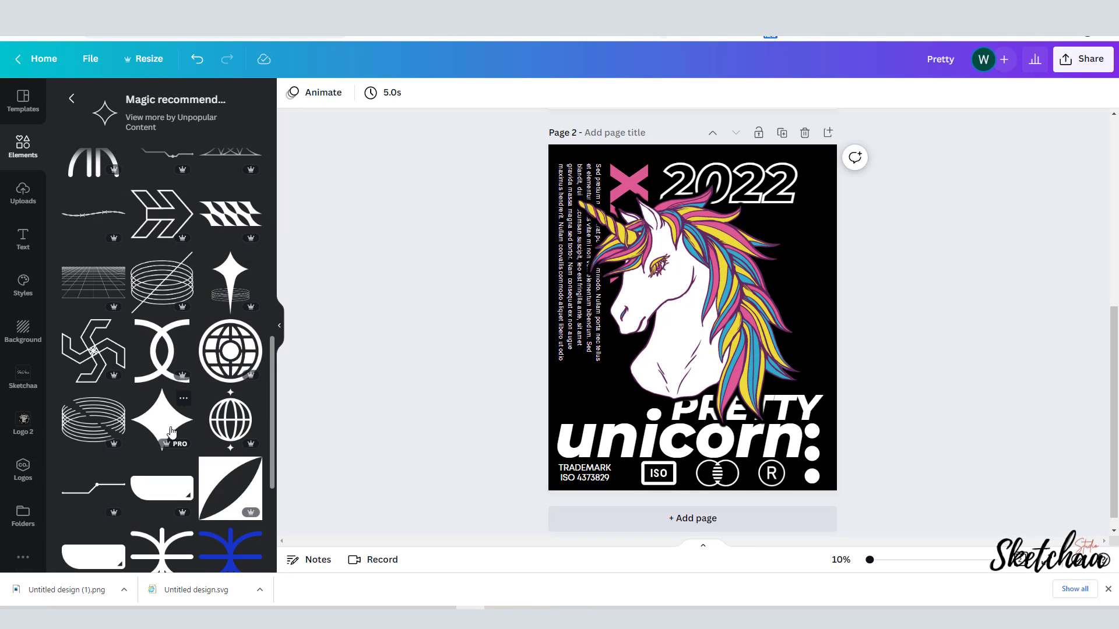
Add the solid white four-pointed star, shrink it and place it just right of the unicorn's mane
{"action": "left_click", "coordinate": [167, 431]}
{"action": "left_click_drag", "start_coordinate": [750, 376], "coordinate": [802, 296]}
{"action": "left_click", "coordinate": [970, 305]}
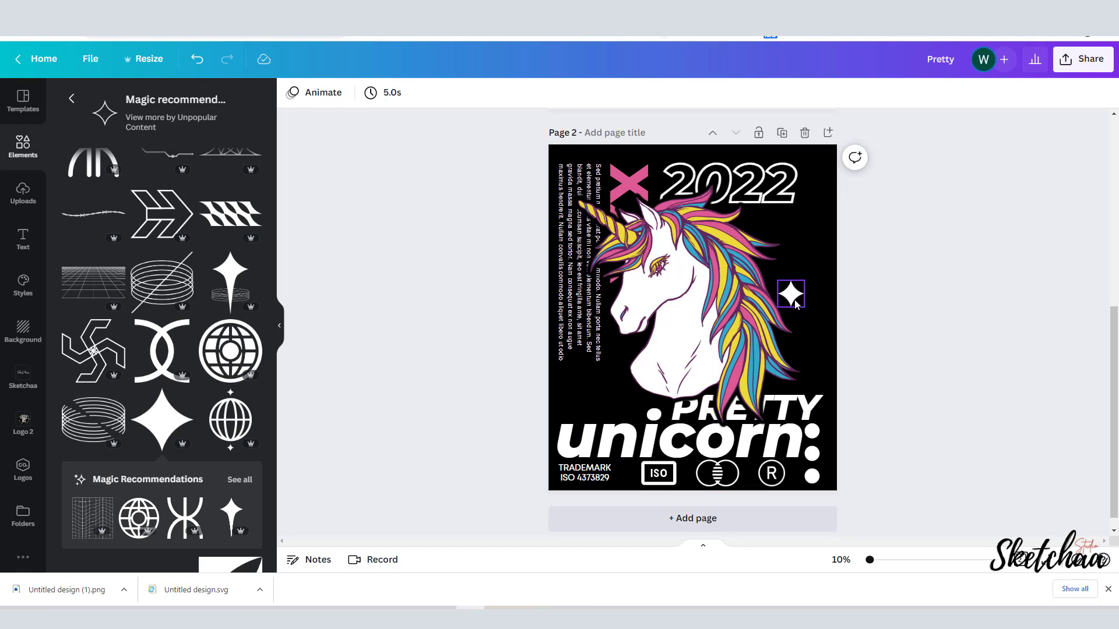
{"action": "left_click", "coordinate": [795, 298]}
{"action": "left_click", "coordinate": [915, 287]}
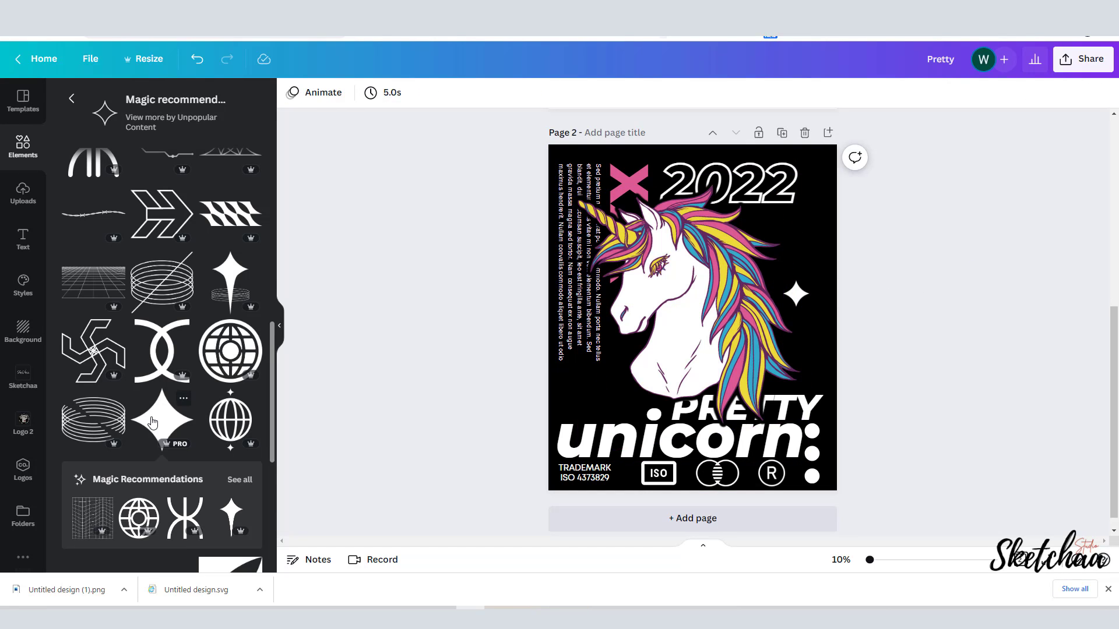
Add a second, smaller four-pointed star below and slightly right of the first one
{"action": "left_click_drag", "start_coordinate": [152, 421], "coordinate": [804, 325]}
{"action": "left_click", "coordinate": [781, 333]}
{"action": "left_click", "coordinate": [953, 292]}
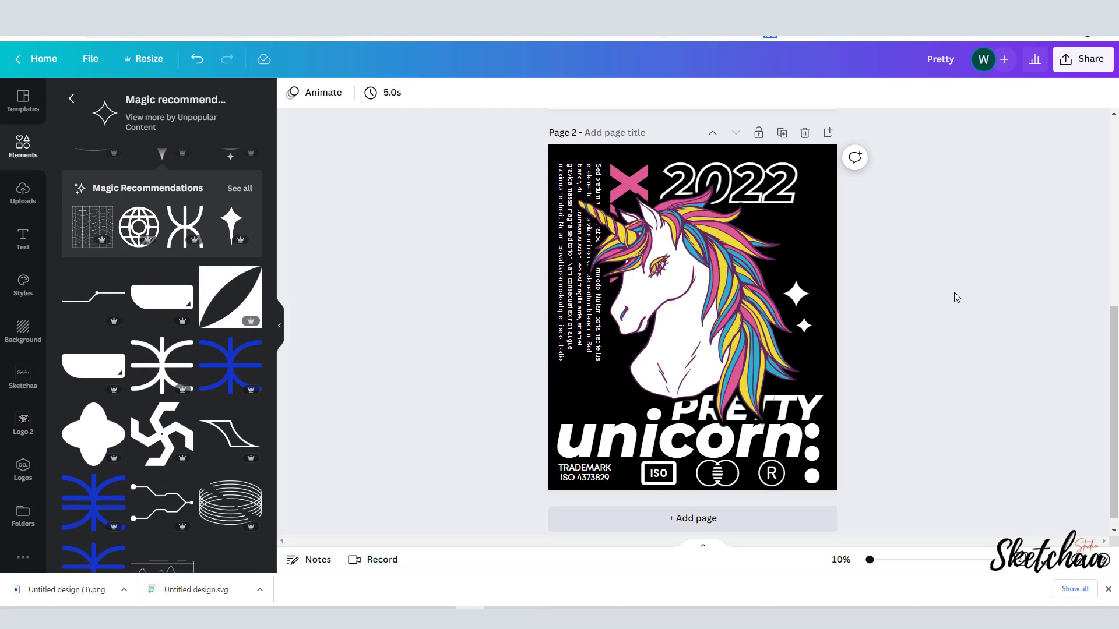
Add the diagonal stripes graphic from the streetwear stock results, recolour it white and layer it behind the unicorn's mane below 2022
{"action": "left_click", "coordinate": [73, 99]}
{"action": "scroll", "coordinate": [247, 311], "scroll_direction": "down", "scroll_amount": 10}
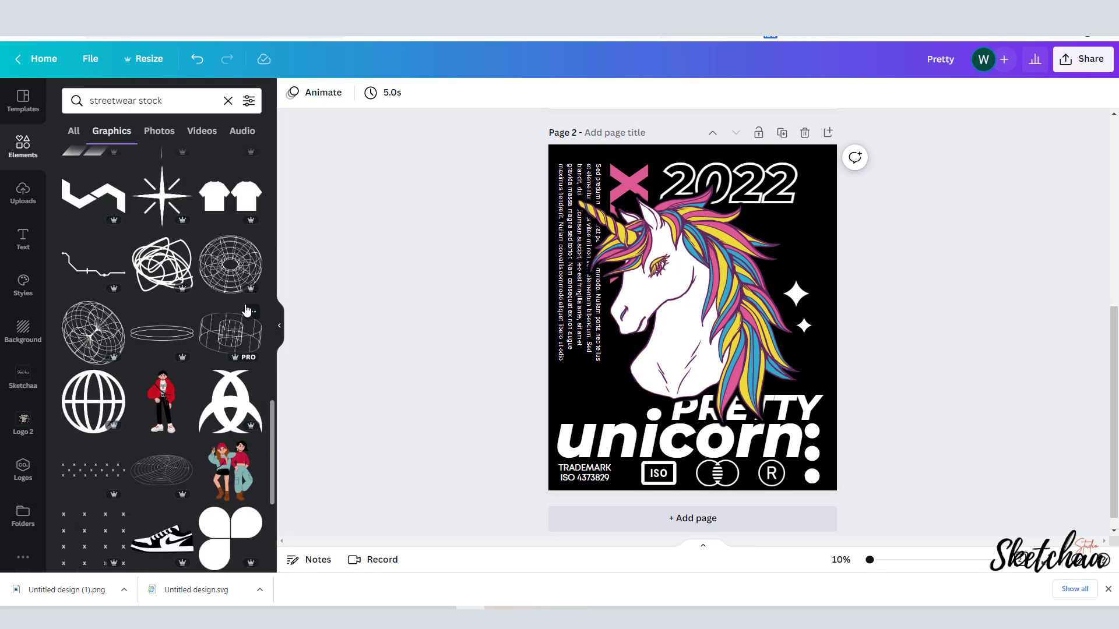
{"action": "scroll", "coordinate": [247, 311], "scroll_direction": "down", "scroll_amount": 5}
{"action": "left_click", "coordinate": [162, 530]}
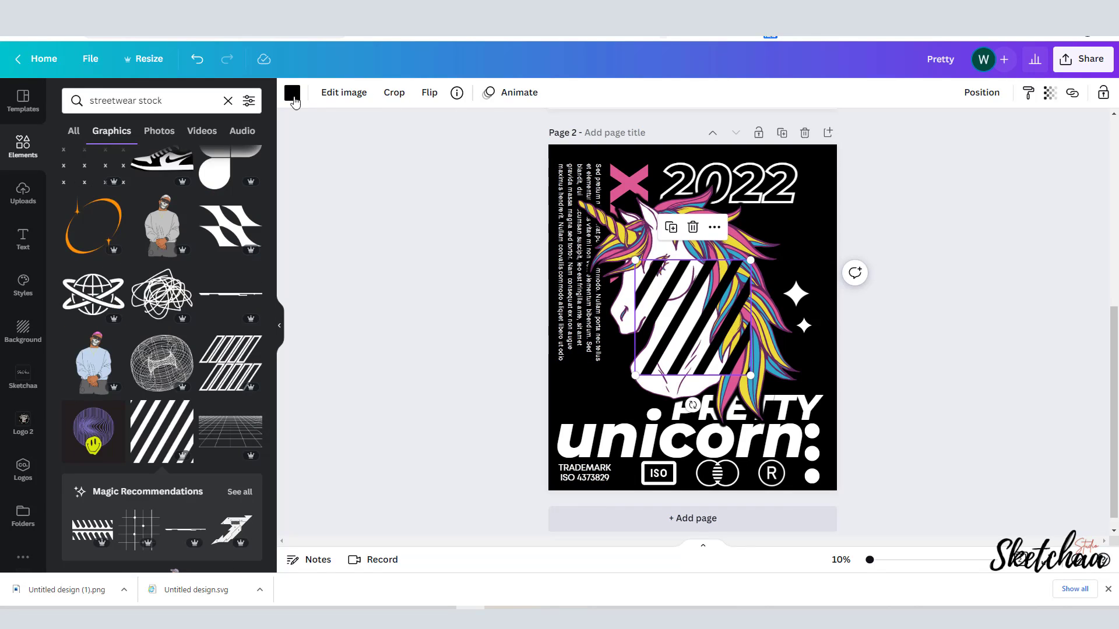
{"action": "left_click", "coordinate": [291, 94]}
{"action": "left_click", "coordinate": [247, 535]}
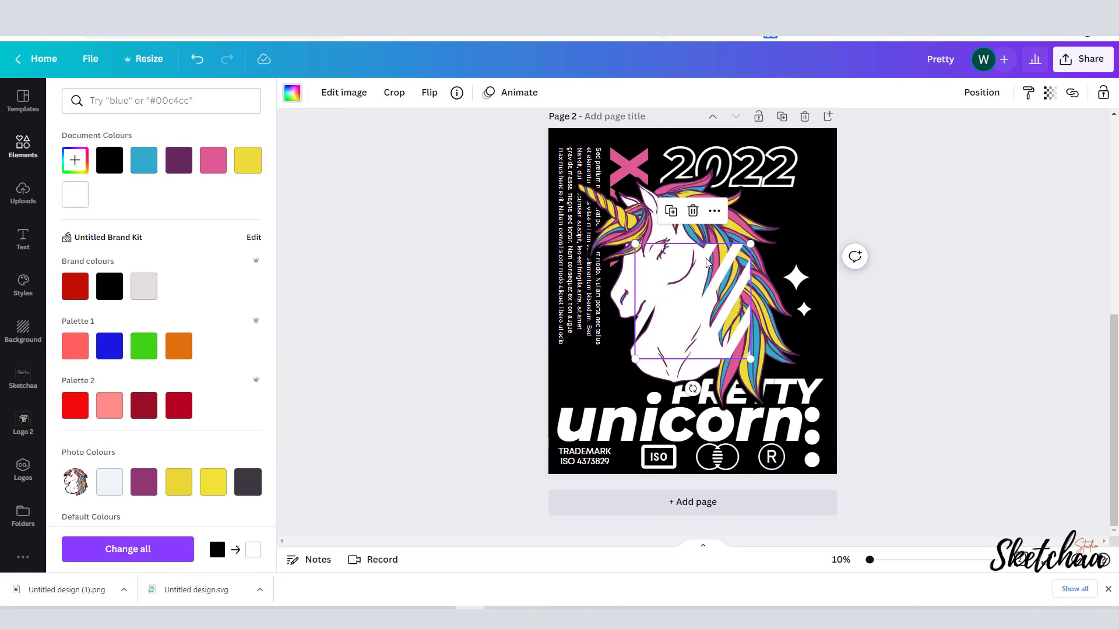
{"action": "left_click_drag", "start_coordinate": [705, 257], "coordinate": [762, 207]}
{"action": "left_click", "coordinate": [982, 92]}
{"action": "left_click", "coordinate": [927, 153]}
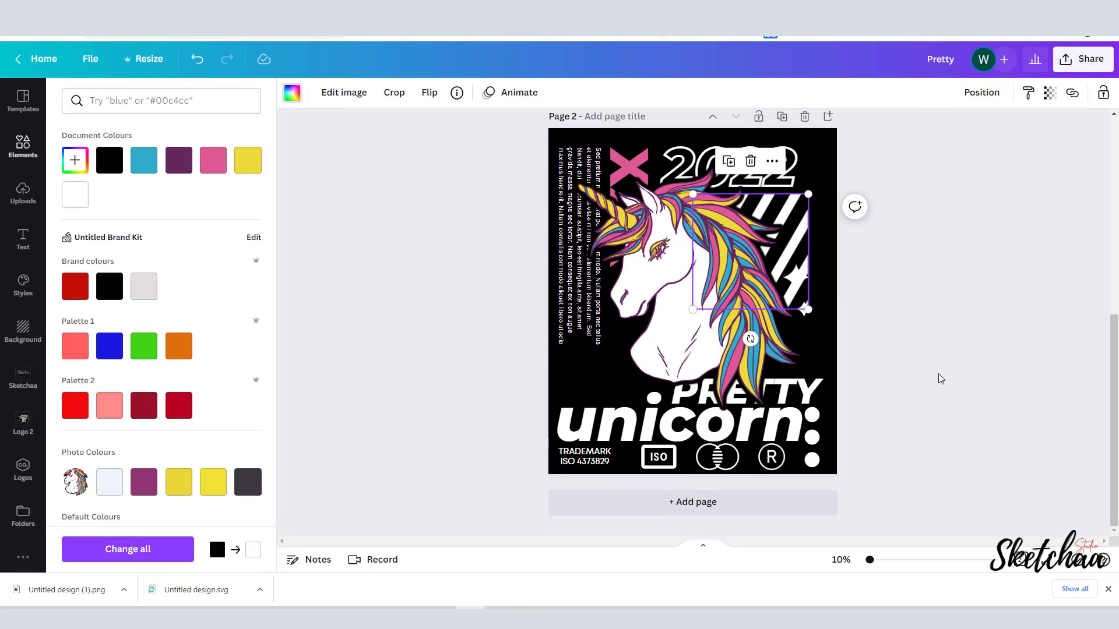
Enlarge the 2022 lettering and pink X and raise them, along with the vertical filler text, toward the page's upper edge
{"action": "left_click", "coordinate": [685, 169]}
{"action": "left_click_drag", "start_coordinate": [675, 134], "coordinate": [666, 124]}
{"action": "left_click_drag", "start_coordinate": [683, 162], "coordinate": [656, 126]}
{"action": "left_click", "coordinate": [634, 161]}
{"action": "left_click", "coordinate": [688, 158]}
{"action": "left_click_drag", "start_coordinate": [787, 149], "coordinate": [791, 153]}
{"action": "left_click", "coordinate": [574, 233]}
{"action": "left_click_drag", "start_coordinate": [574, 233], "coordinate": [576, 220]}
{"action": "left_click", "coordinate": [802, 170]}
{"action": "left_click_drag", "start_coordinate": [803, 172], "coordinate": [804, 171]}
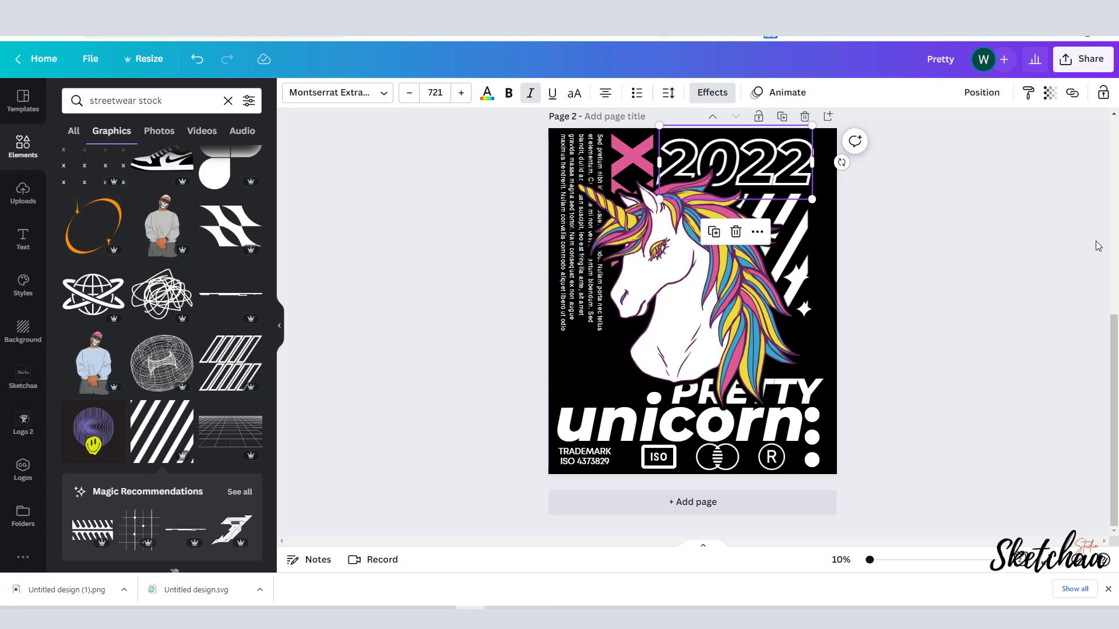
Move the two white stars below the diagonal stripes, with the small star above the larger one
{"action": "left_click_drag", "start_coordinate": [796, 278], "coordinate": [795, 319]}
{"action": "left_click", "coordinate": [923, 292]}
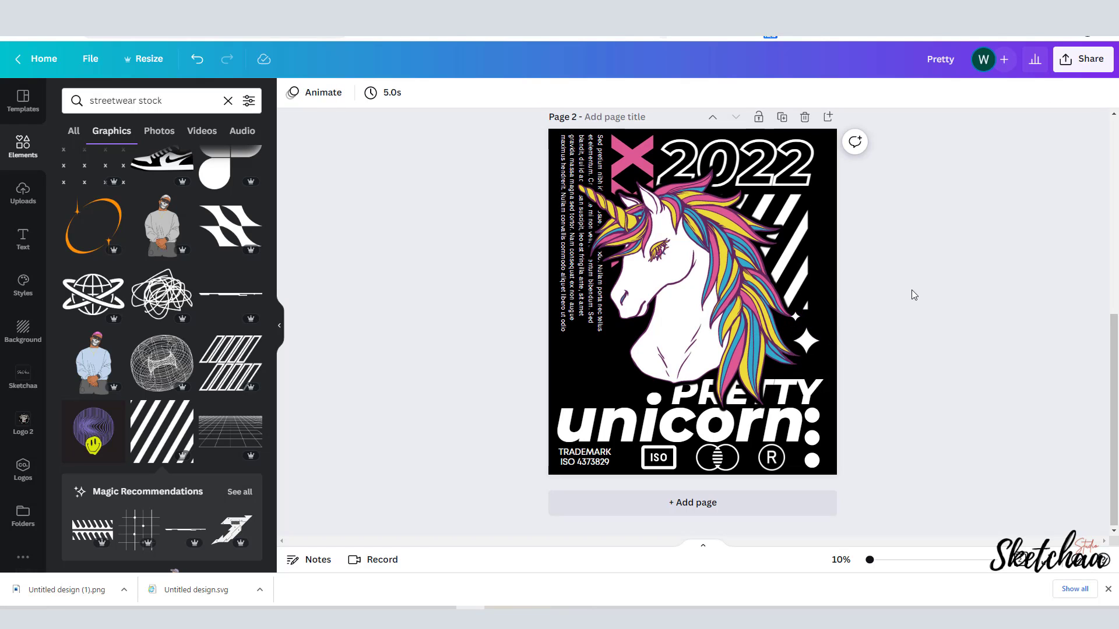
{"action": "left_click", "coordinate": [798, 166]}
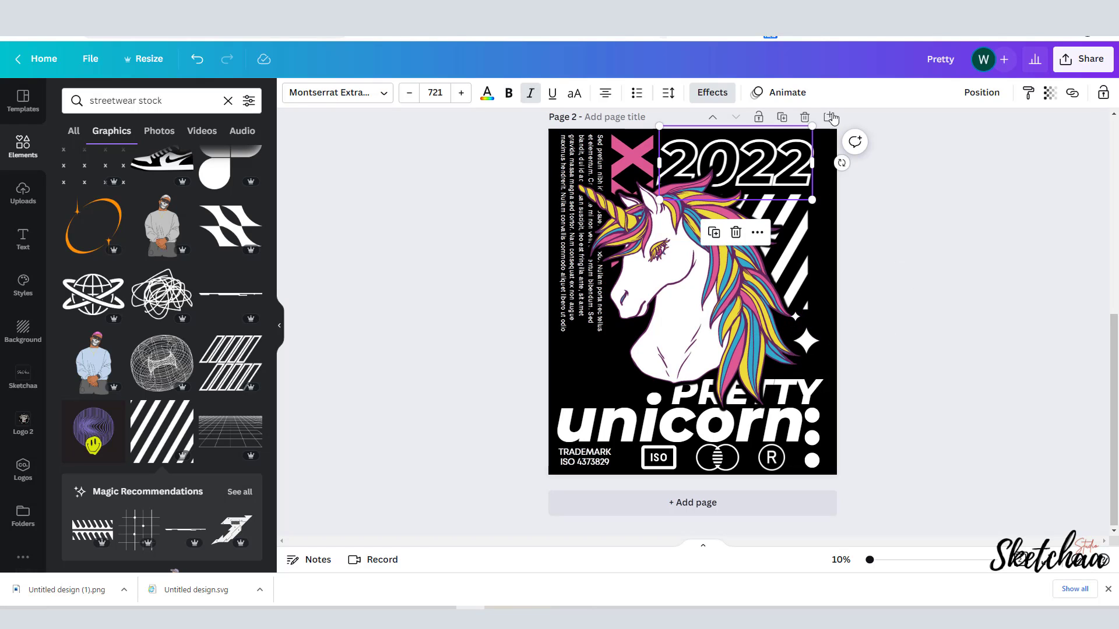
{"action": "left_click", "coordinate": [907, 315]}
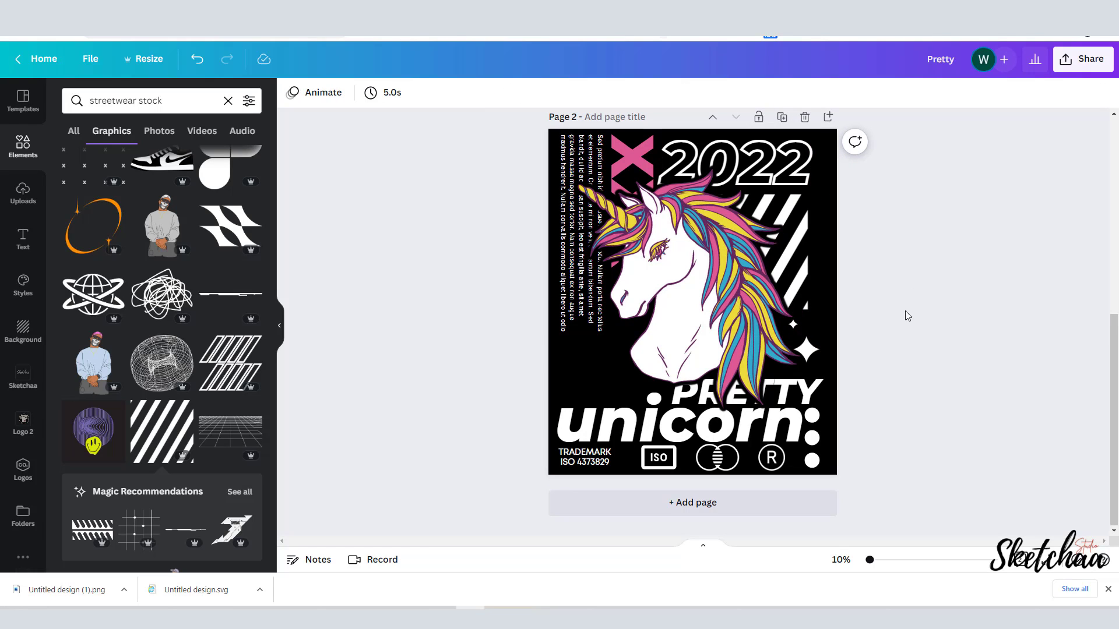
Lengthen the vertical filler text block down to the unicorn lettering and shift it and the pink X slightly left
{"action": "scroll", "coordinate": [174, 386], "scroll_direction": "down", "scroll_amount": 4}
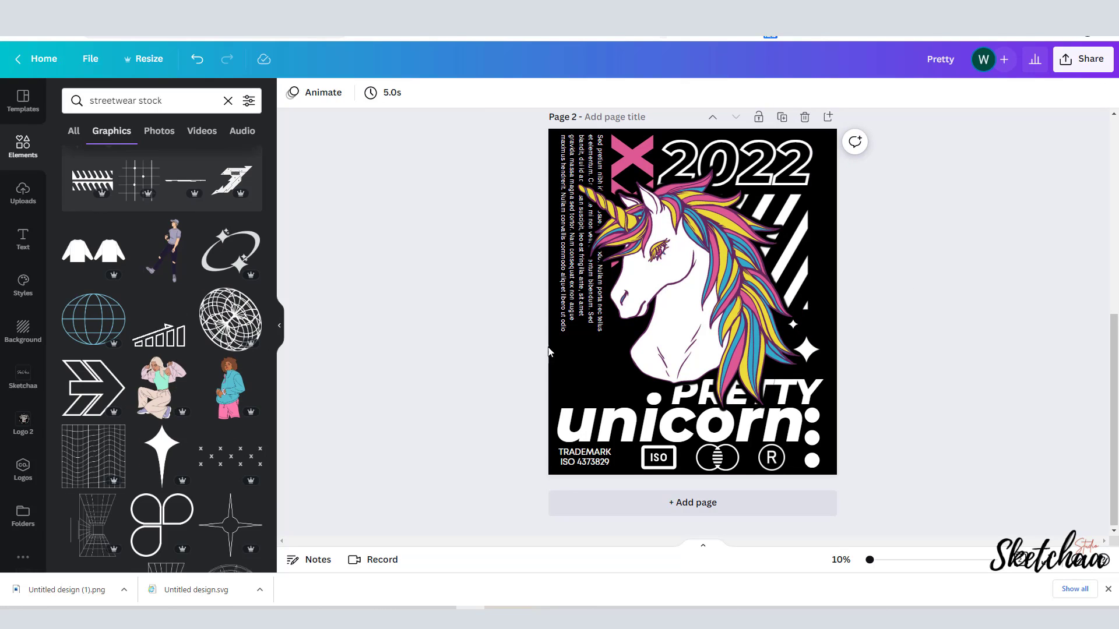
{"action": "left_click", "coordinate": [575, 315]}
{"action": "mouse_move", "coordinate": [582, 336]}
{"action": "left_mouse_down"}
{"action": "mouse_move", "coordinate": [585, 389]}
{"action": "mouse_move", "coordinate": [581, 356]}
{"action": "left_mouse_up"}
{"action": "key", "text": "Left"}
{"action": "left_click_drag", "start_coordinate": [638, 156], "coordinate": [628, 156]}
{"action": "left_click", "coordinate": [492, 280]}
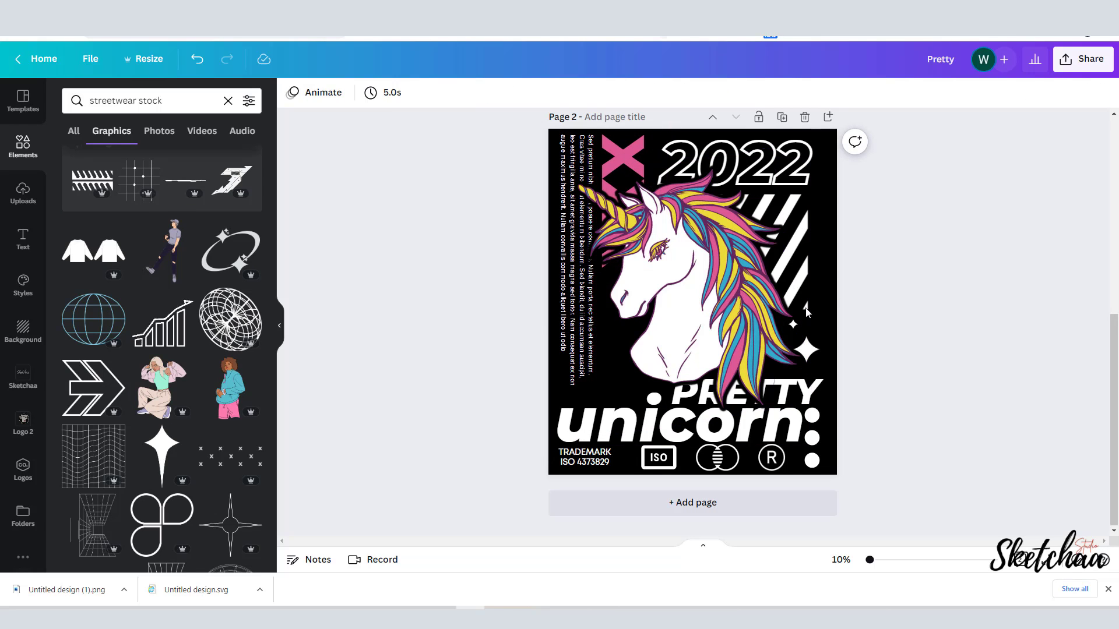
{"action": "left_click", "coordinate": [577, 347]}
{"action": "left_click_drag", "start_coordinate": [577, 390], "coordinate": [577, 410]}
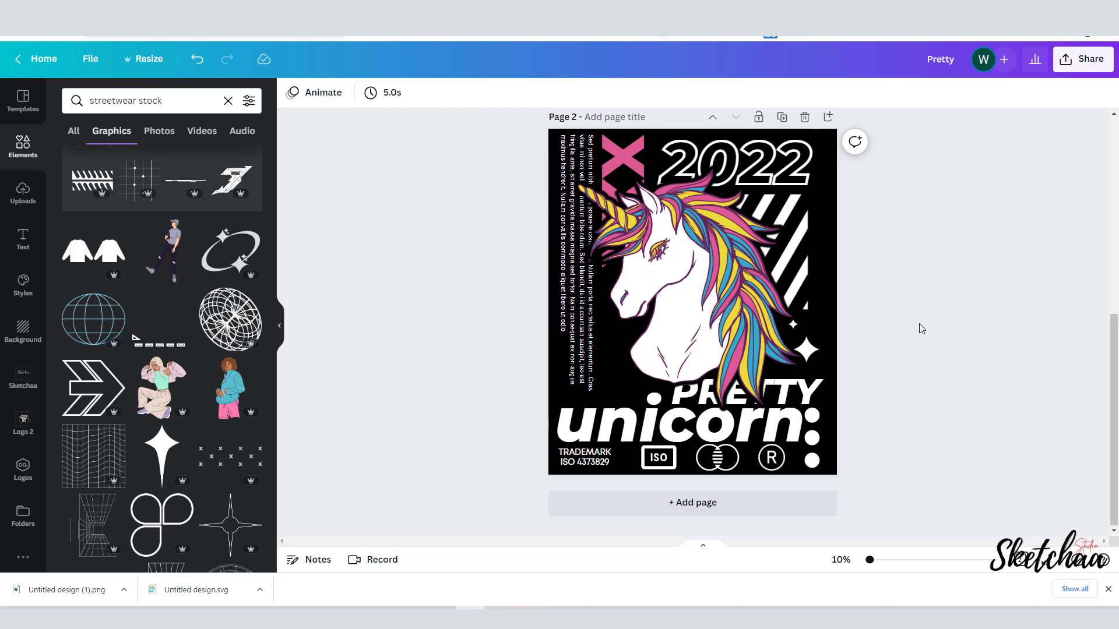
Add the slim long-tailed star graphic, recolour it pink, shrink it and place it between the filler text and the unicorn's neck
{"action": "scroll", "coordinate": [197, 404], "scroll_direction": "down", "scroll_amount": 5}
{"action": "scroll", "coordinate": [180, 250], "scroll_direction": "down", "scroll_amount": 2}
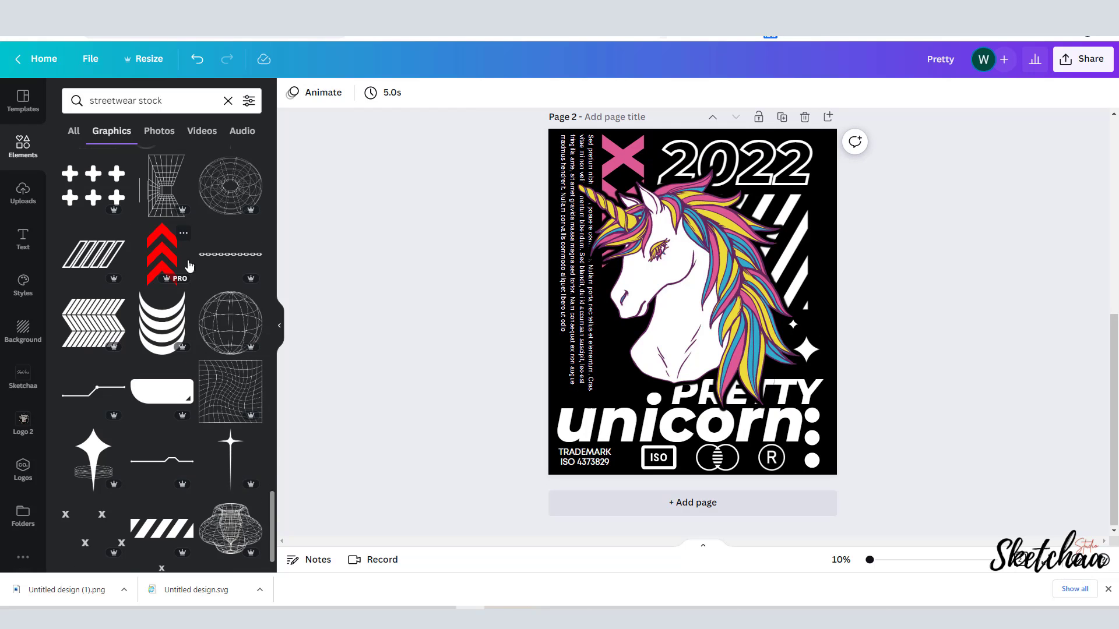
{"action": "left_click", "coordinate": [232, 449]}
{"action": "left_click_drag", "start_coordinate": [693, 201], "coordinate": [606, 338]}
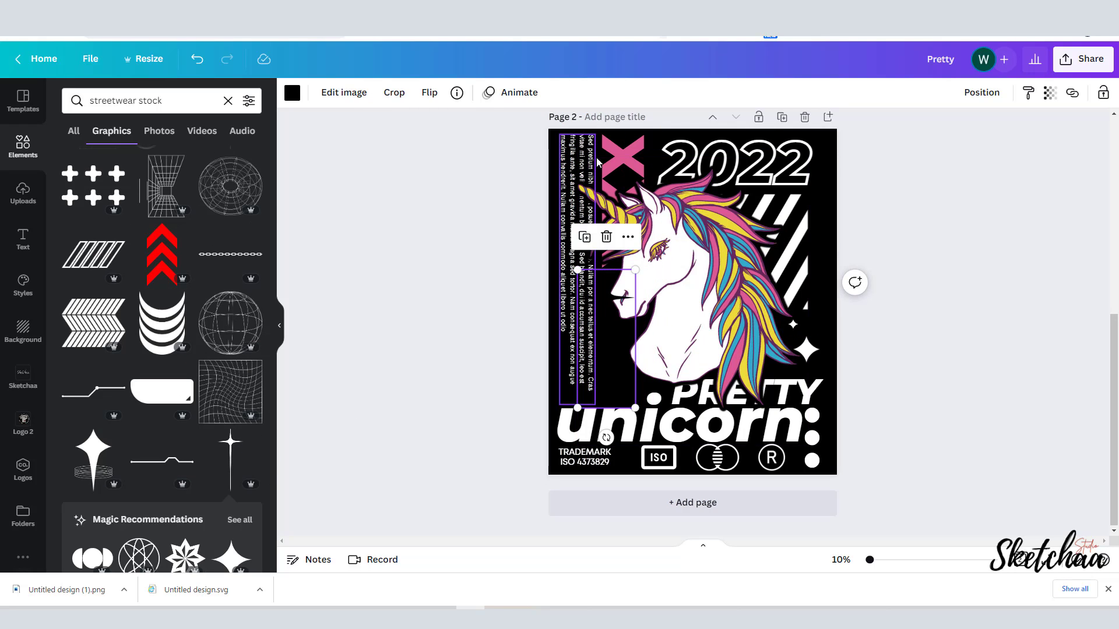
{"action": "left_click", "coordinate": [291, 93]}
{"action": "left_click", "coordinate": [213, 160]}
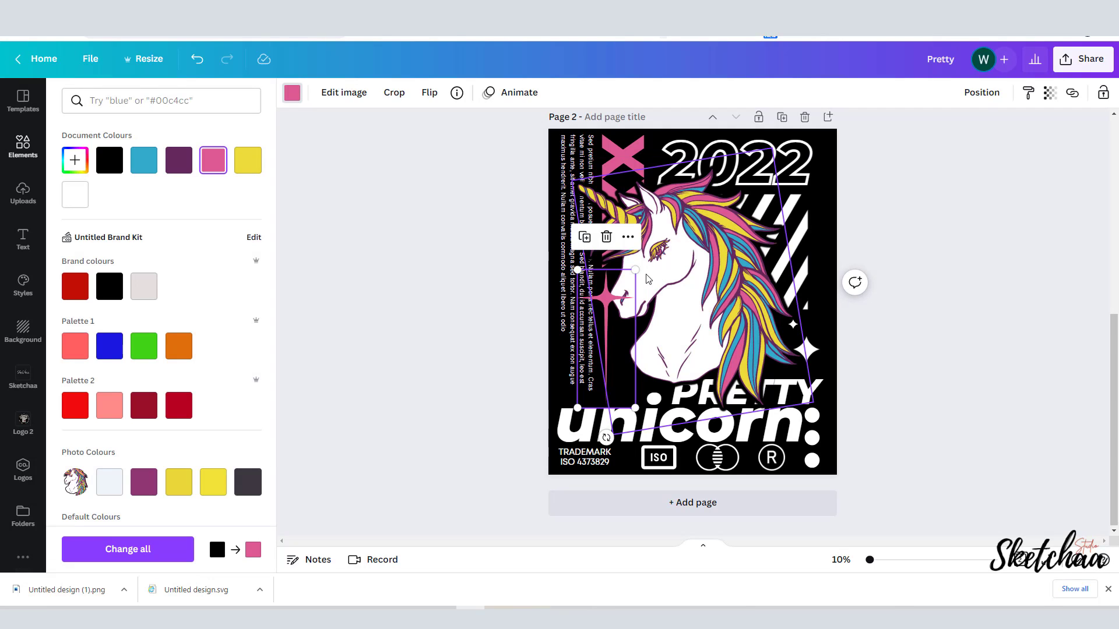
{"action": "left_click_drag", "start_coordinate": [635, 269], "coordinate": [632, 318]}
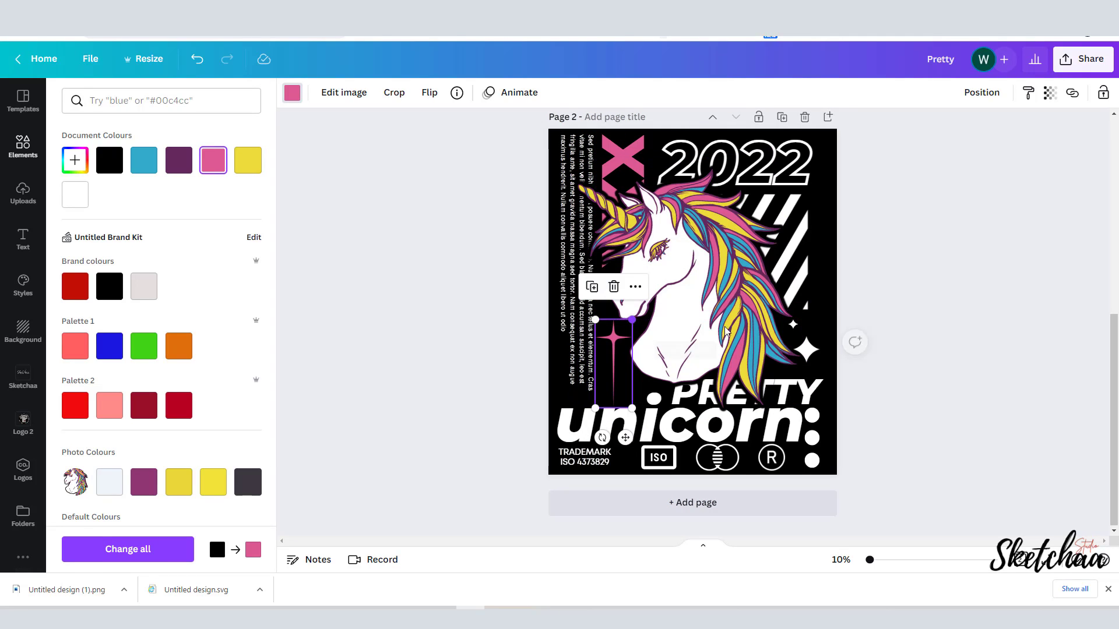
{"action": "left_click", "coordinate": [974, 298]}
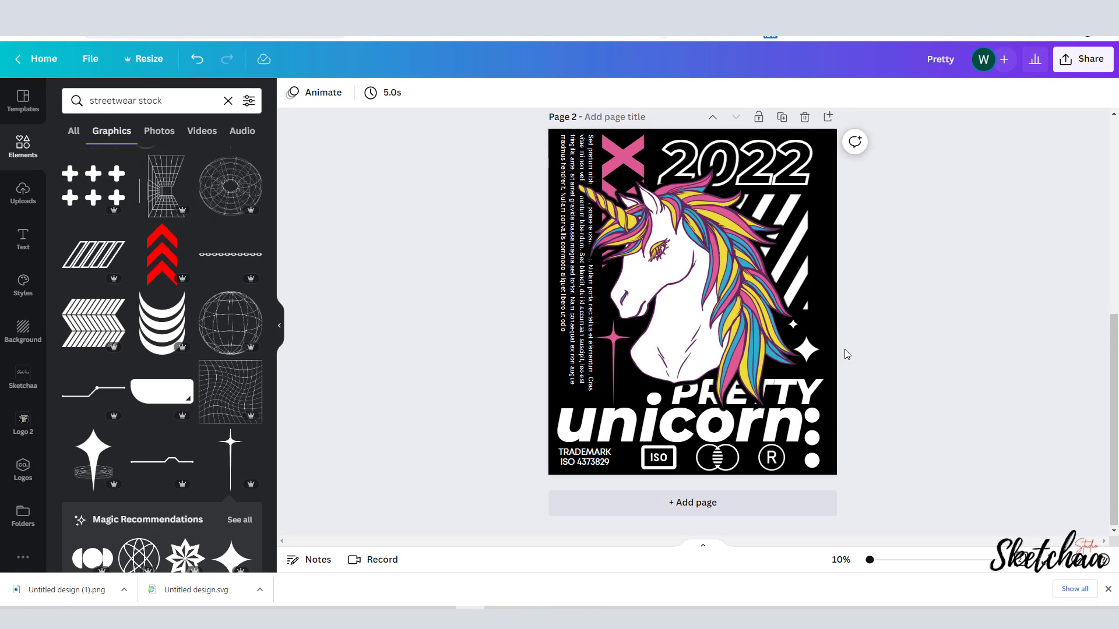
Recolour the three dots beside the unicorn lettering in the document's blue
{"action": "left_click", "coordinate": [814, 459]}
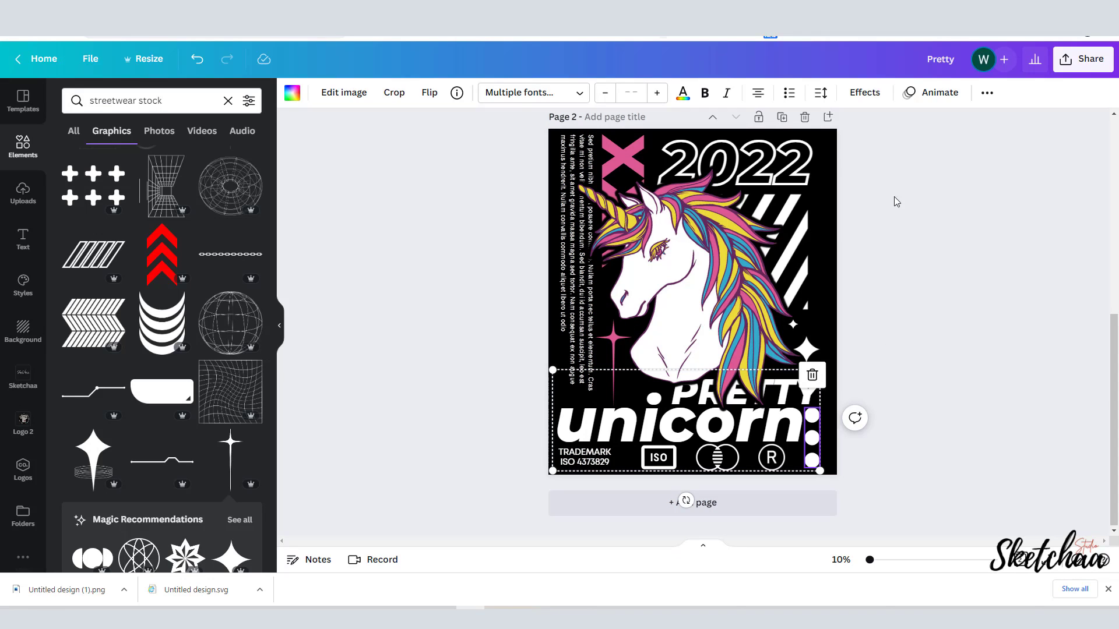
{"action": "left_click", "coordinate": [983, 97]}
{"action": "left_click", "coordinate": [812, 460]}
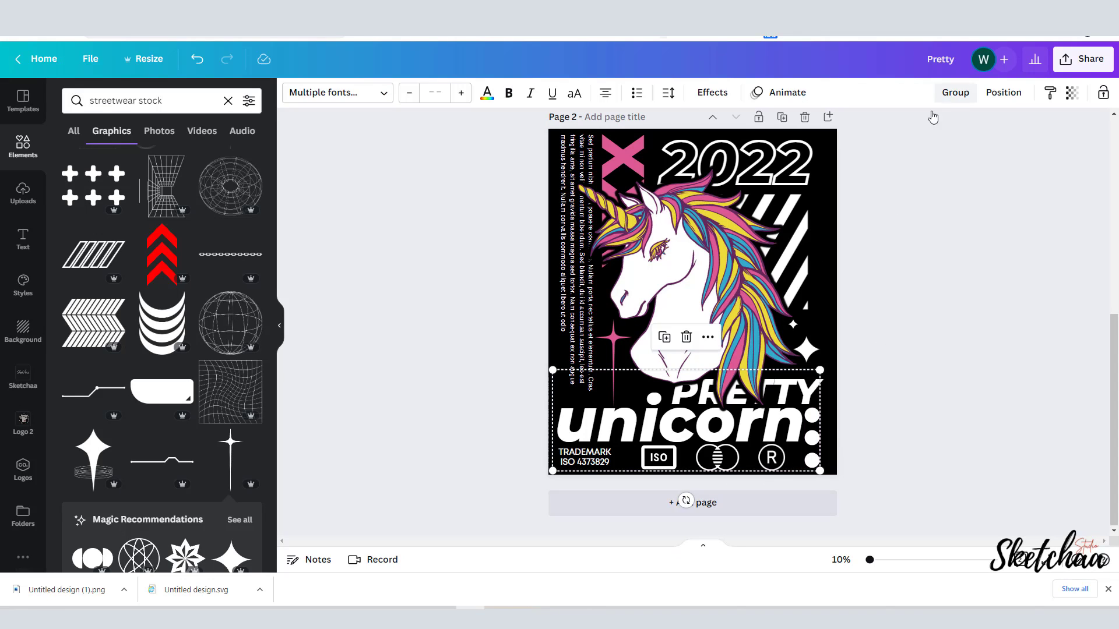
{"action": "left_click", "coordinate": [812, 439]}
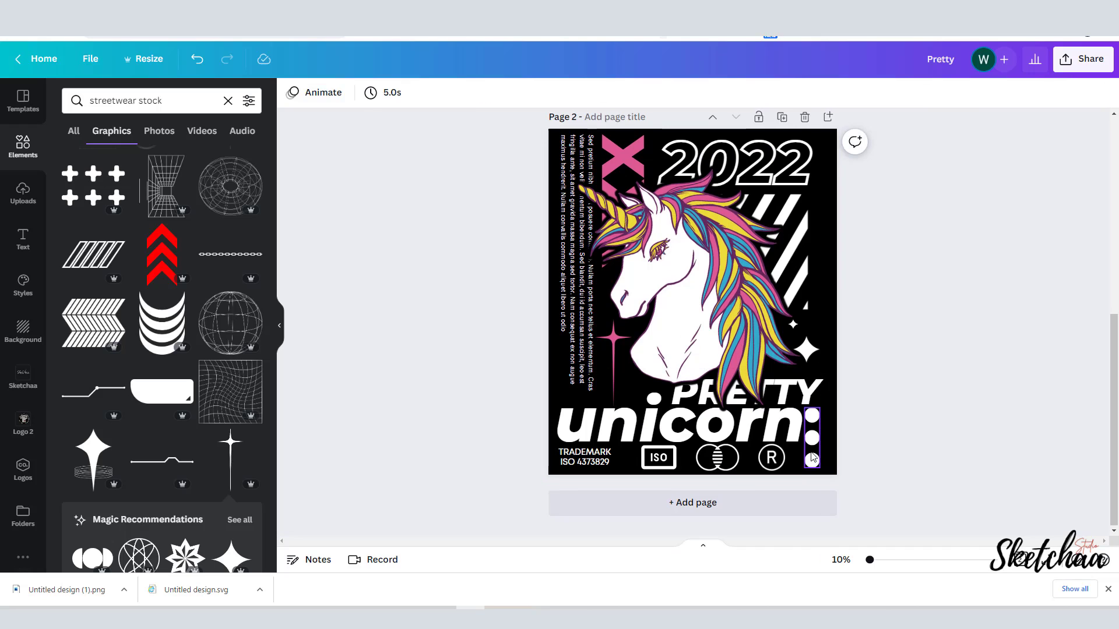
{"action": "left_click", "coordinate": [293, 94]}
{"action": "left_click", "coordinate": [149, 168]}
{"action": "left_click", "coordinate": [938, 202]}
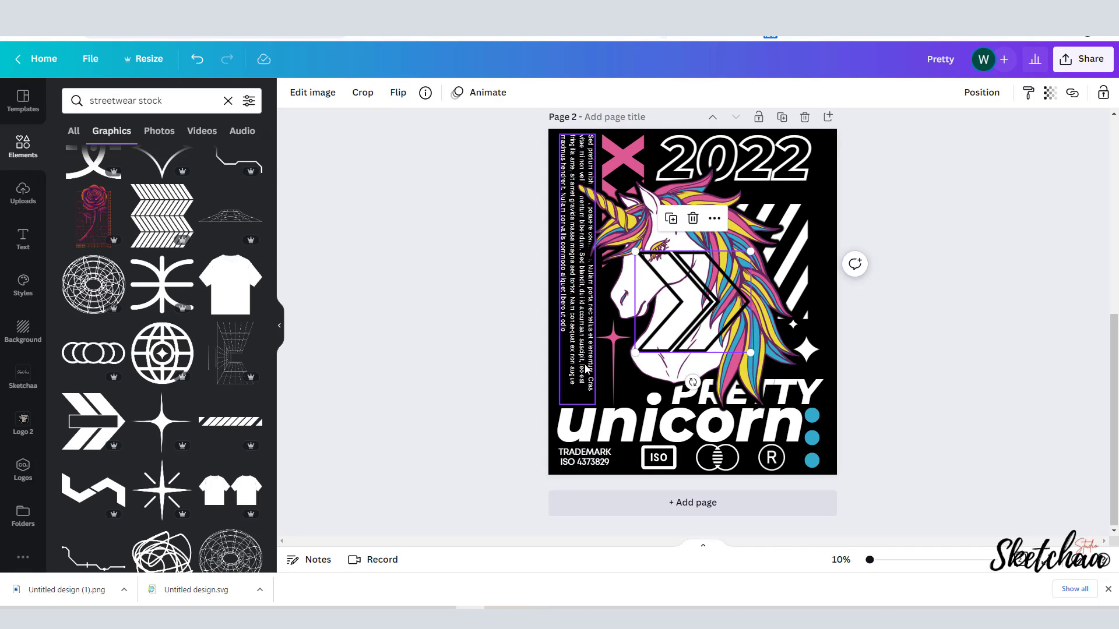
Replace the outlined chevron with the solid arrow graphic in white, shrink it below 2022 and reduce the diagonal stripes
{"action": "key", "text": "Delete"}
{"action": "scroll", "coordinate": [85, 436], "scroll_direction": "down", "scroll_amount": 3}
{"action": "left_click", "coordinate": [693, 303]}
{"action": "left_click", "coordinate": [293, 92]}
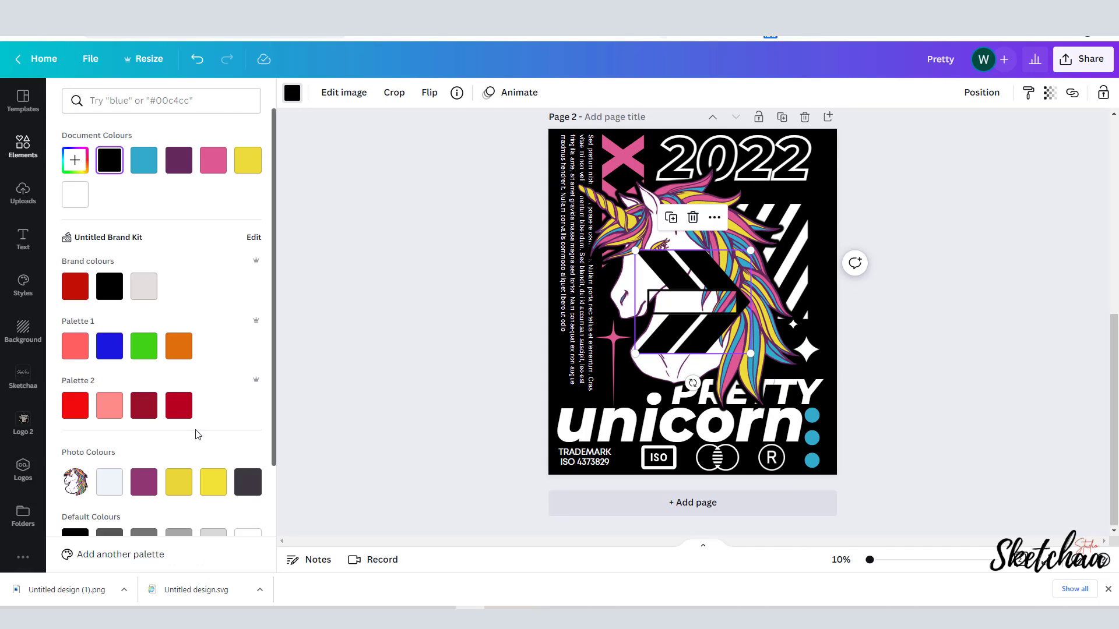
{"action": "left_click_drag", "start_coordinate": [751, 354], "coordinate": [806, 249]}
{"action": "left_click", "coordinate": [792, 256]}
{"action": "left_click_drag", "start_coordinate": [691, 205], "coordinate": [706, 218]}
Resize and duplicate the white arrow to form a horizontal row between the 2022 lettering and the diagonal stripes
{"action": "left_click", "coordinate": [808, 195]}
{"action": "left_click_drag", "start_coordinate": [812, 185], "coordinate": [807, 189]}
{"action": "left_click_drag", "start_coordinate": [796, 201], "coordinate": [744, 199]}
{"action": "left_click", "coordinate": [908, 211]}
{"action": "left_click", "coordinate": [793, 203]}
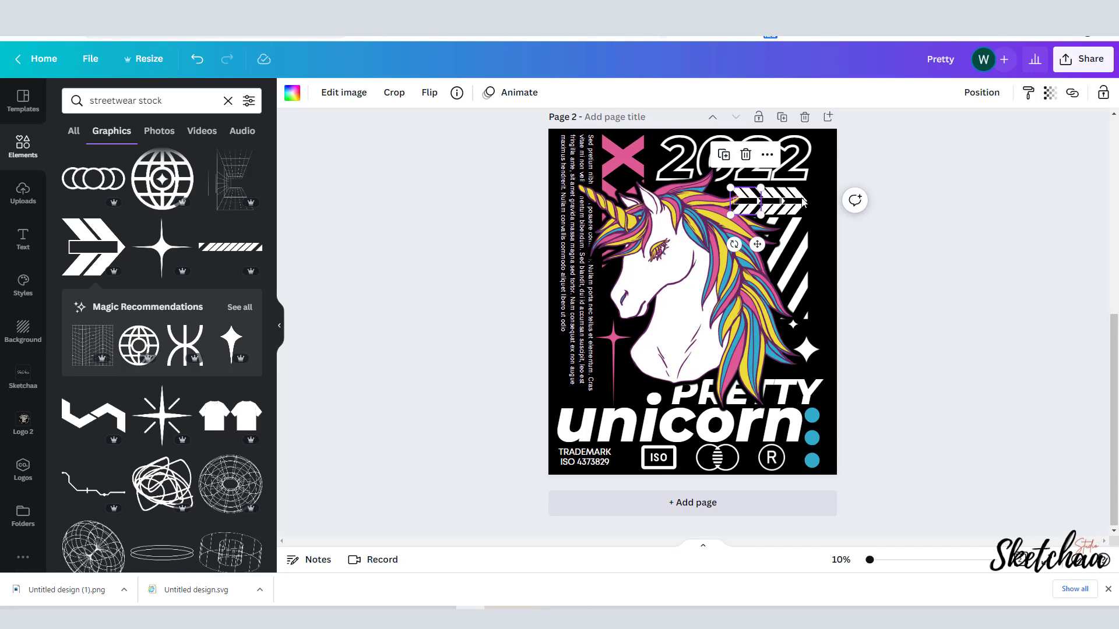
{"action": "left_click", "coordinate": [858, 245]}
Bring the unicorn forward over the arrows and lower the opacity of the diagonal stripes
{"action": "left_click", "coordinate": [739, 254]}
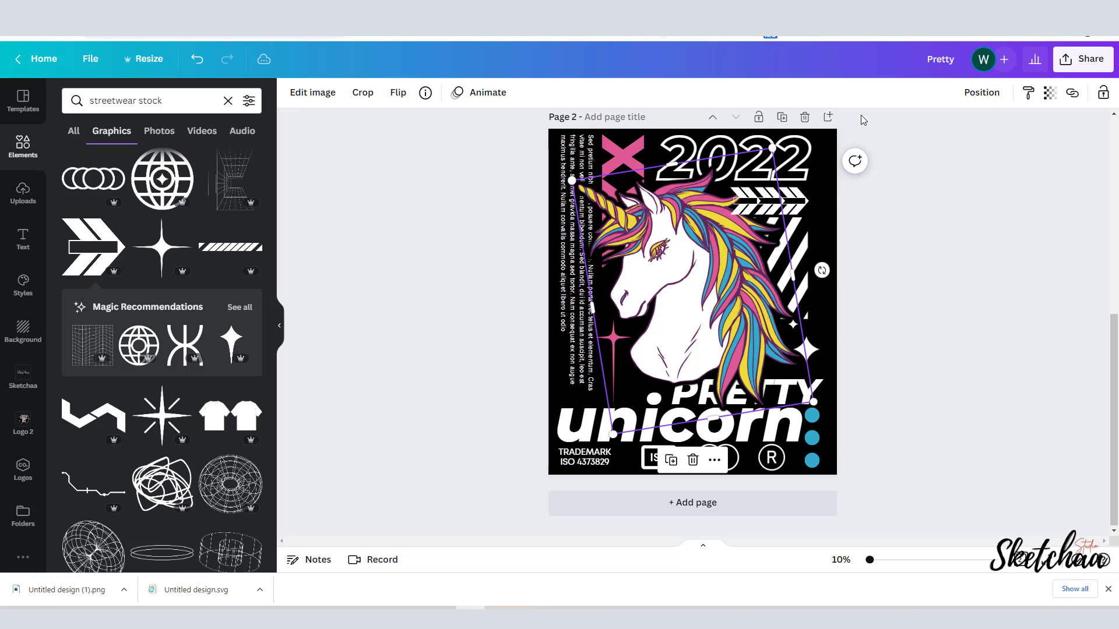
{"action": "left_click", "coordinate": [981, 93]}
{"action": "left_click", "coordinate": [839, 133]}
{"action": "left_click_drag", "start_coordinate": [802, 278], "coordinate": [802, 279]}
{"action": "left_click", "coordinate": [852, 279]}
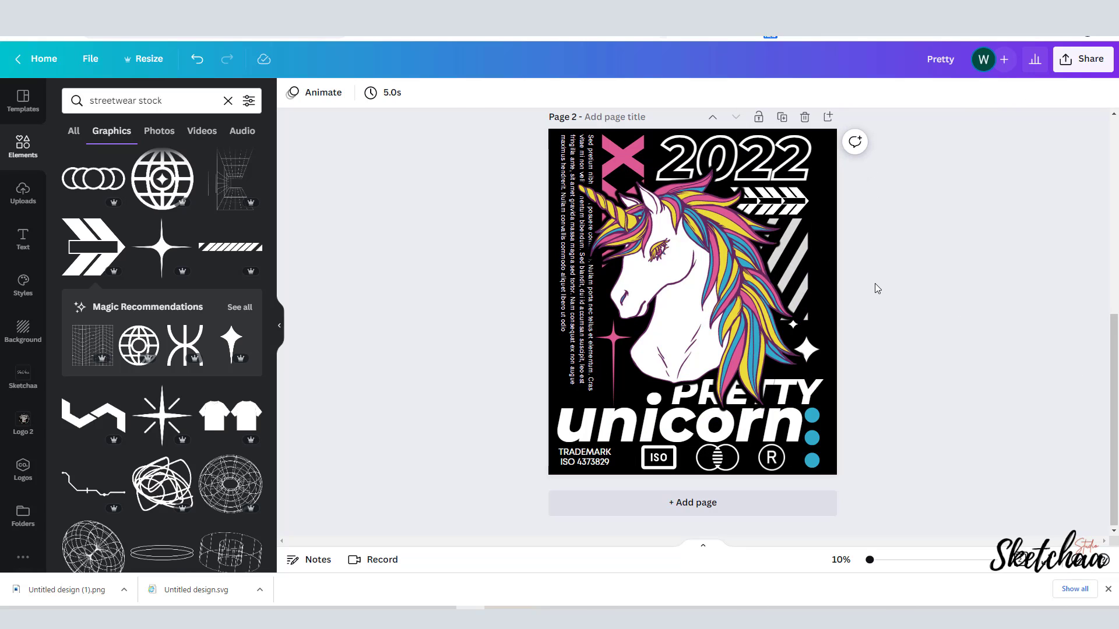
Place a copy of the large four-pointed star just left of PRETTY, shrink it slightly and recolour it blue
{"action": "left_click_drag", "start_coordinate": [806, 350], "coordinate": [629, 390]}
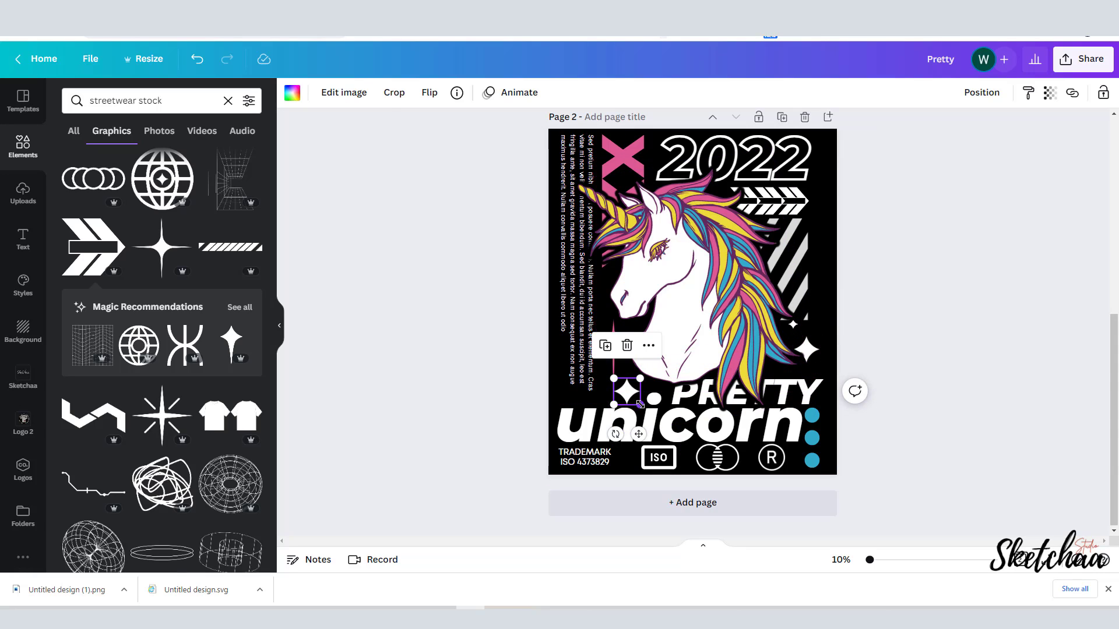
{"action": "left_click", "coordinate": [292, 93]}
{"action": "left_click", "coordinate": [145, 166]}
{"action": "left_click", "coordinate": [912, 307]}
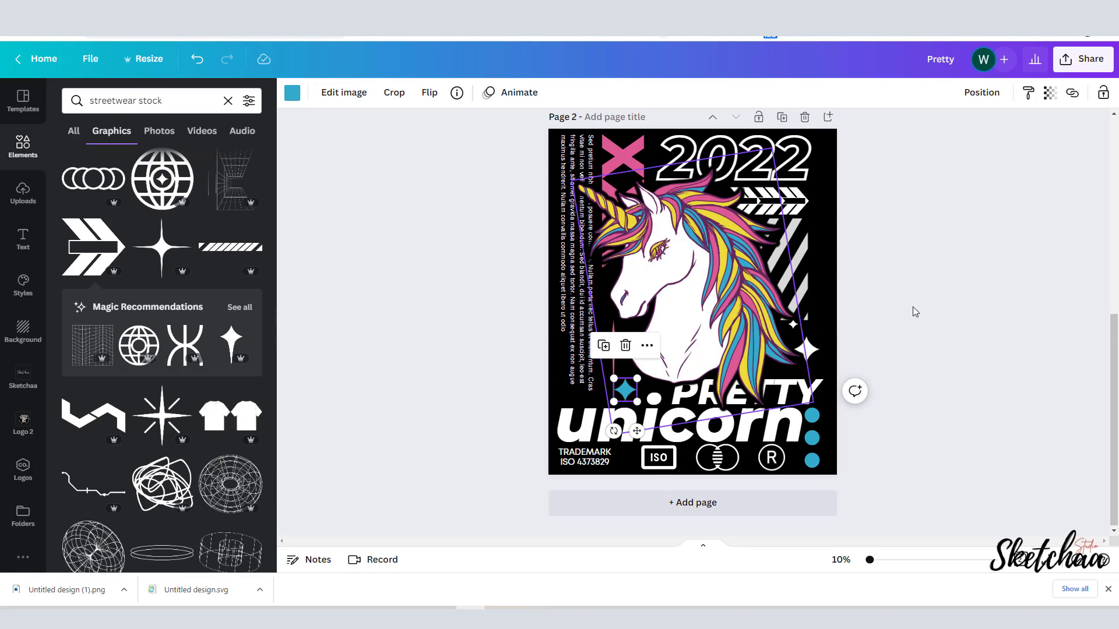
Recolour the large white star right of the unicorn's mane in the same blue
{"action": "left_click", "coordinate": [806, 350]}
{"action": "left_click", "coordinate": [292, 94]}
{"action": "left_click", "coordinate": [145, 160]}
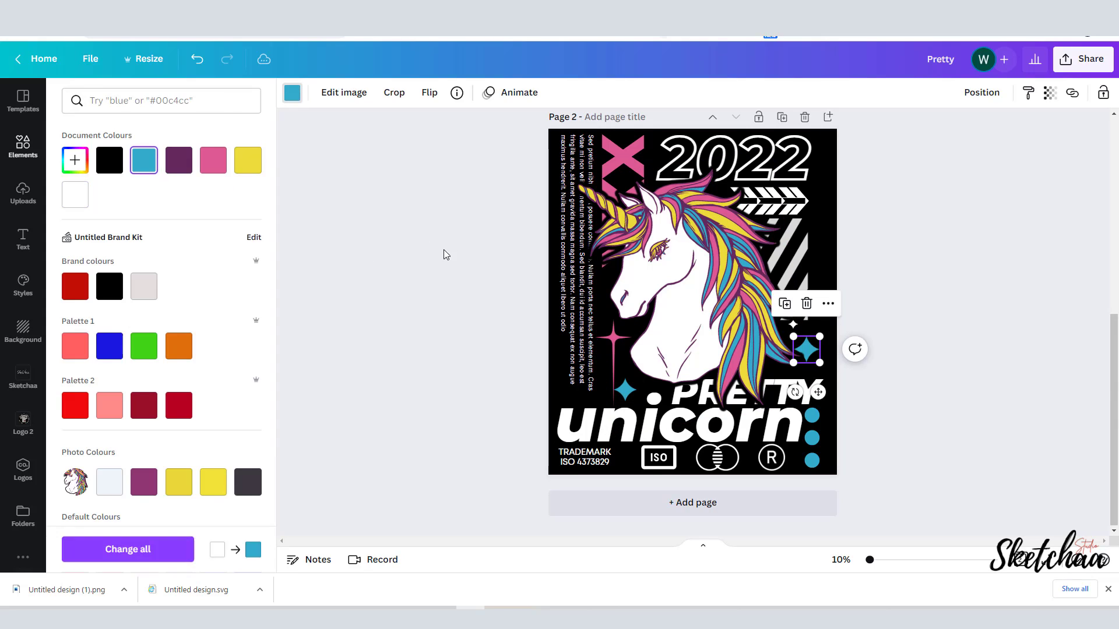
{"action": "left_click", "coordinate": [949, 247]}
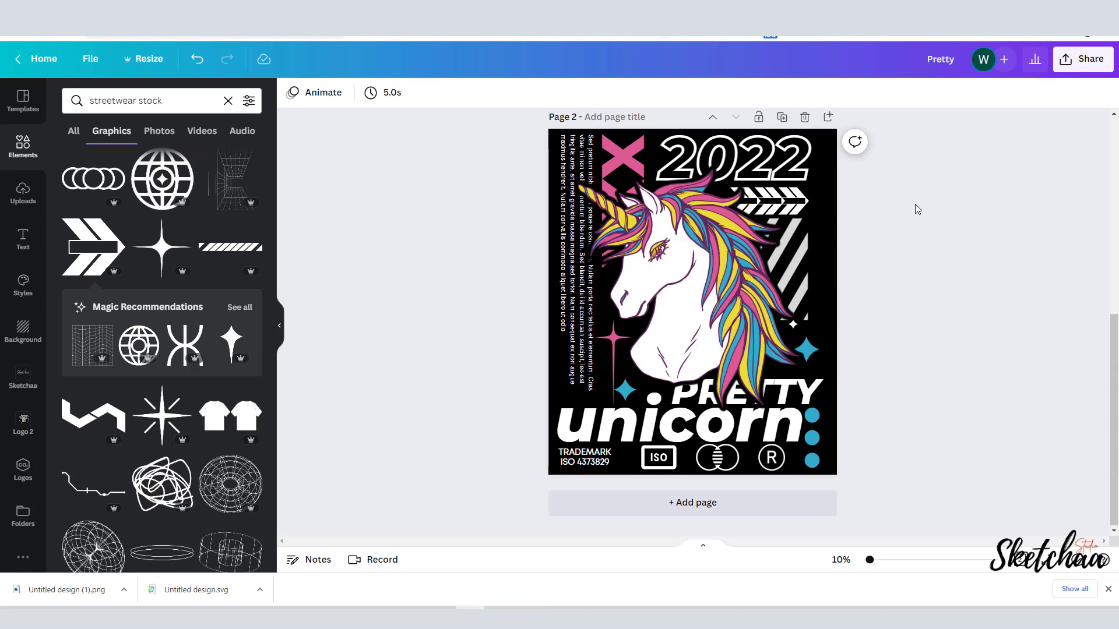
Enlarge the unicorn illustration slightly toward the page's upper-left corner
{"action": "left_click", "coordinate": [649, 239]}
{"action": "left_click_drag", "start_coordinate": [571, 181], "coordinate": [564, 174]}
{"action": "left_click", "coordinate": [994, 294]}
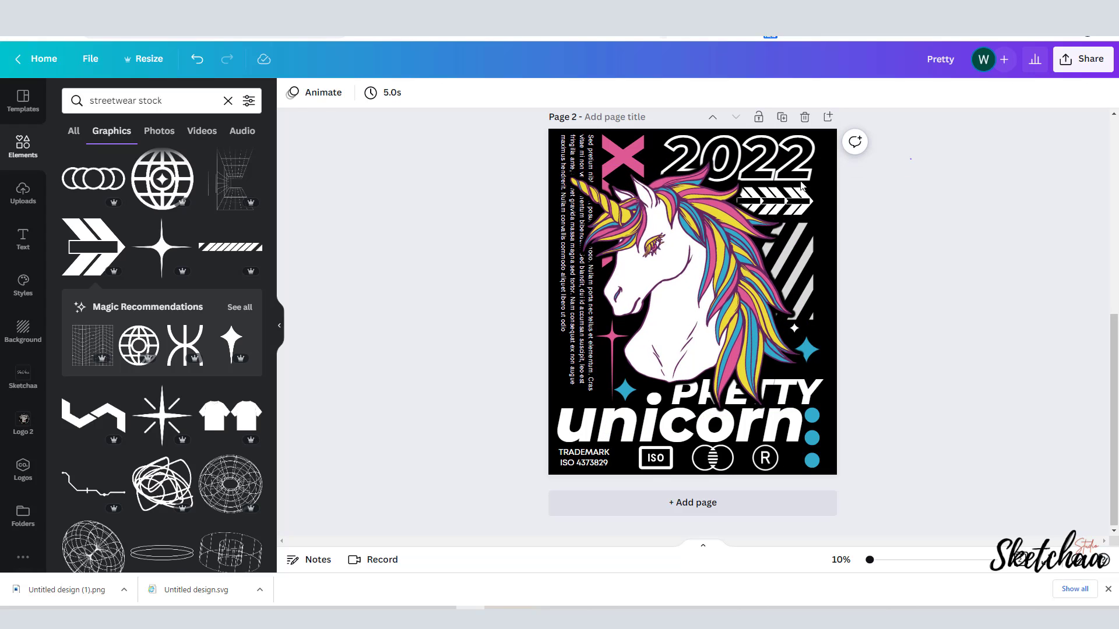
Group all the design elements, scale the group down and centre it on the page with an even margin
{"action": "left_click_drag", "start_coordinate": [801, 185], "coordinate": [550, 477]}
{"action": "left_click", "coordinate": [970, 93]}
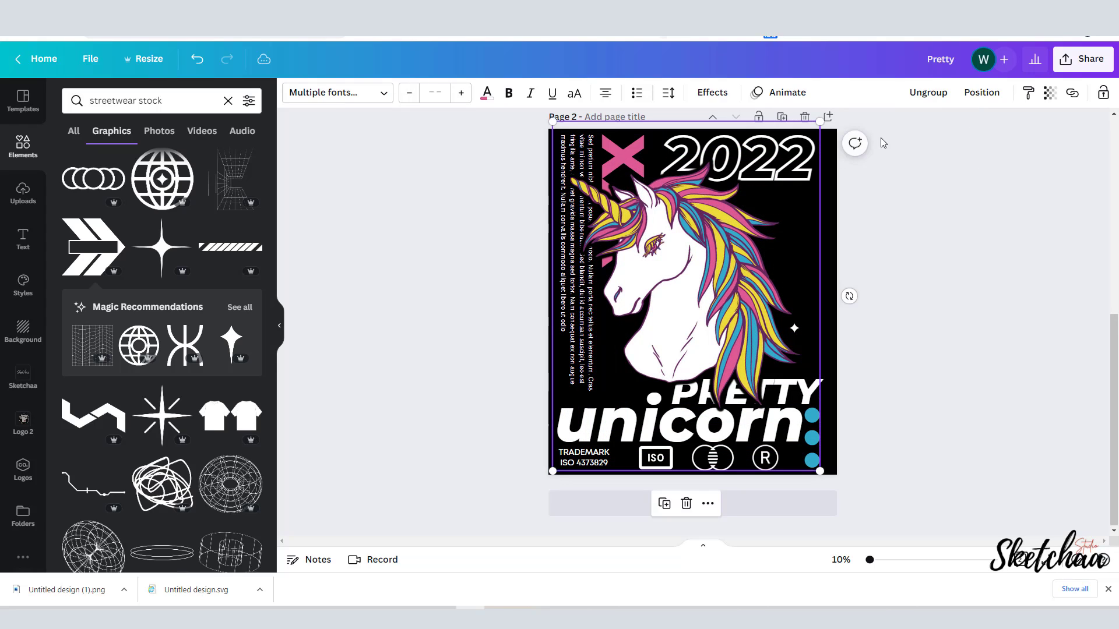
{"action": "left_click_drag", "start_coordinate": [553, 121], "coordinate": [571, 146]}
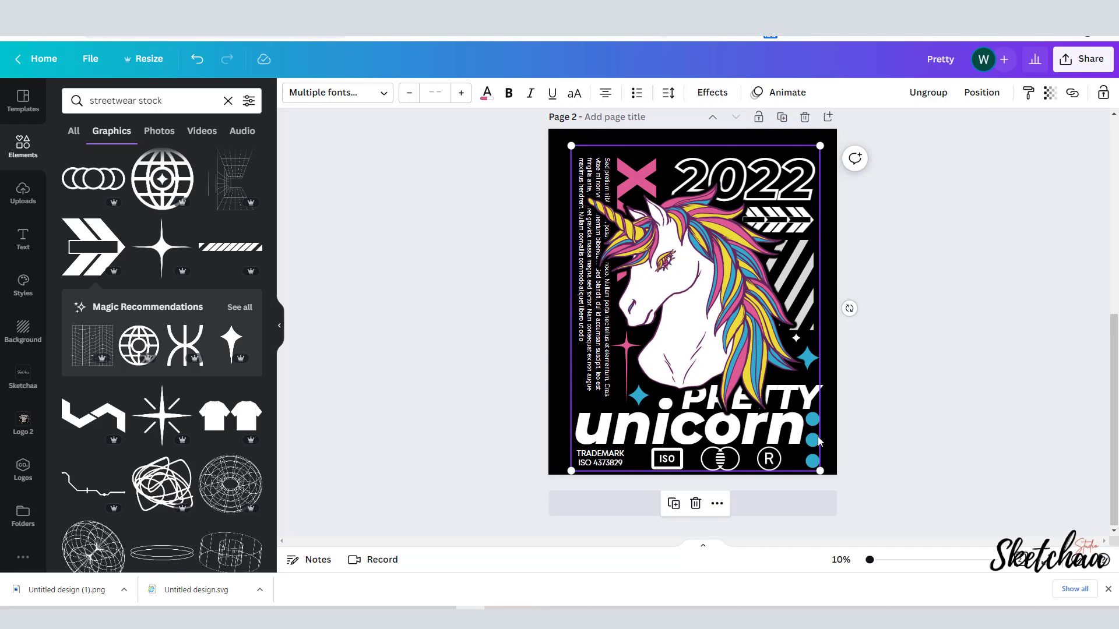
{"action": "left_click_drag", "start_coordinate": [815, 466], "coordinate": [806, 455]}
{"action": "left_click", "coordinate": [1002, 289]}
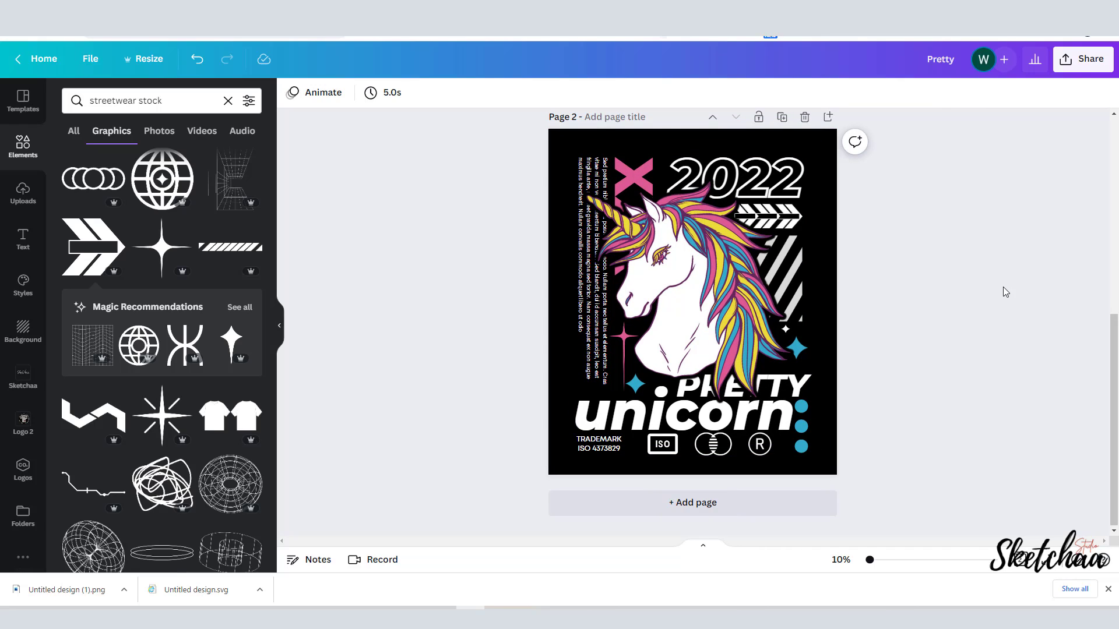
Remove the black page background and download only page 2 as a PNG with a transparent background
{"action": "left_click", "coordinate": [818, 132]}
{"action": "key", "text": "Delete"}
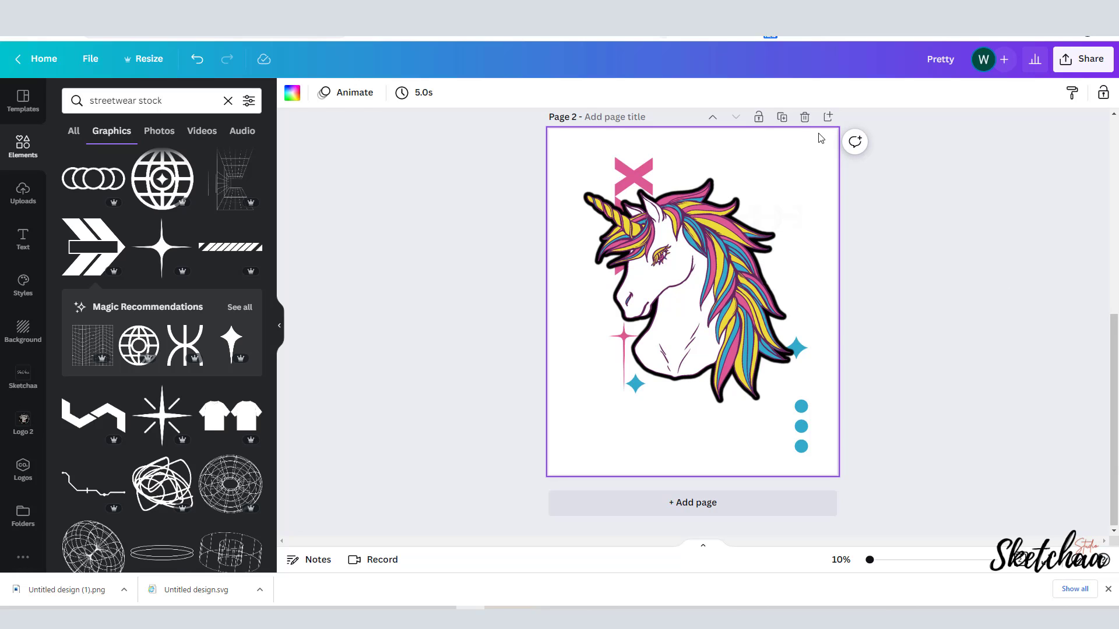
{"action": "left_click", "coordinate": [1077, 76]}
{"action": "left_click", "coordinate": [1037, 373]}
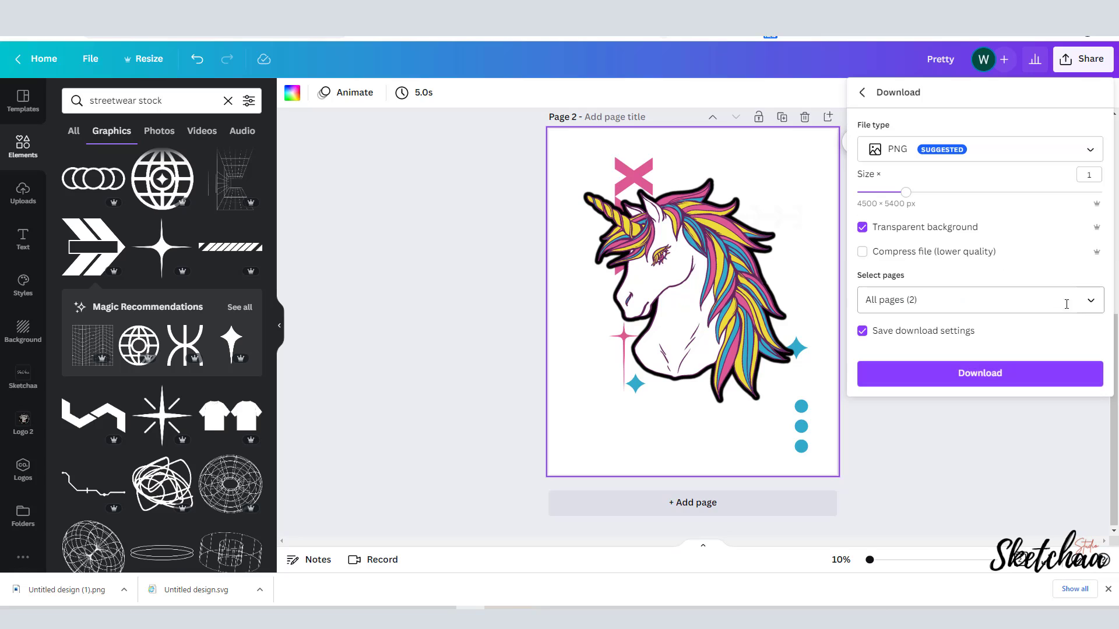
{"action": "left_click", "coordinate": [1091, 300]}
{"action": "left_click", "coordinate": [1089, 336]}
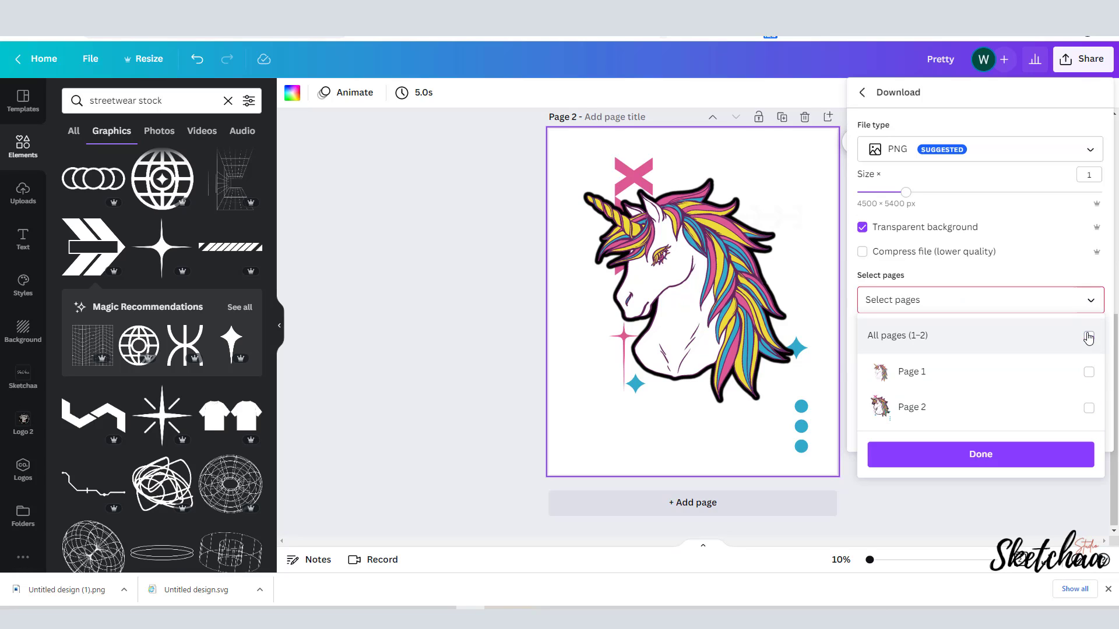
{"action": "left_click", "coordinate": [1089, 407]}
{"action": "left_click", "coordinate": [1014, 454]}
{"action": "left_click", "coordinate": [1013, 386]}
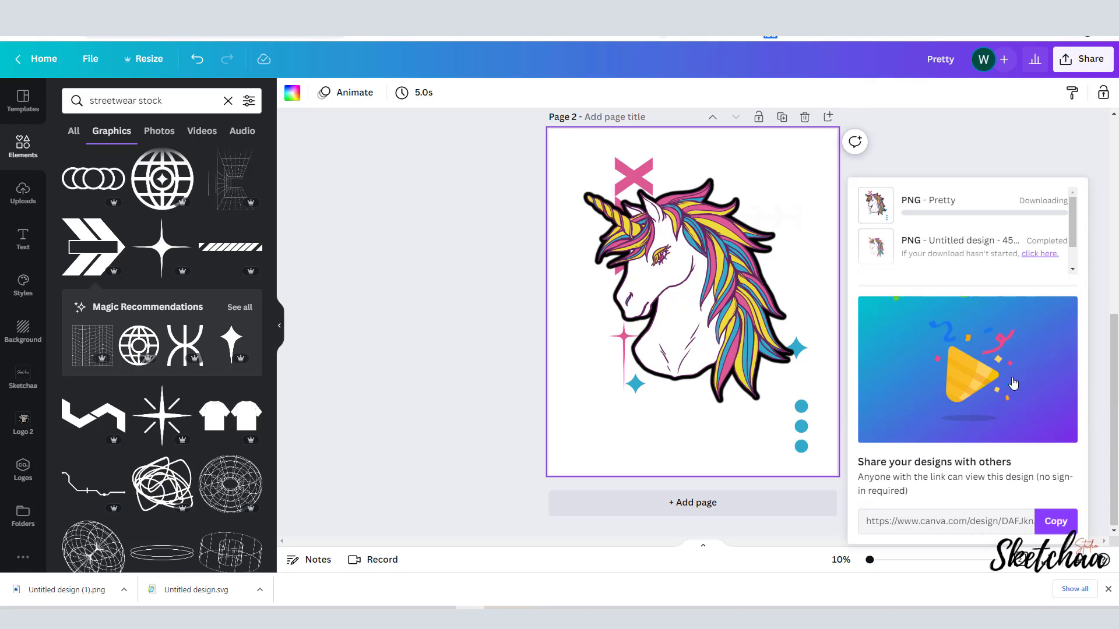